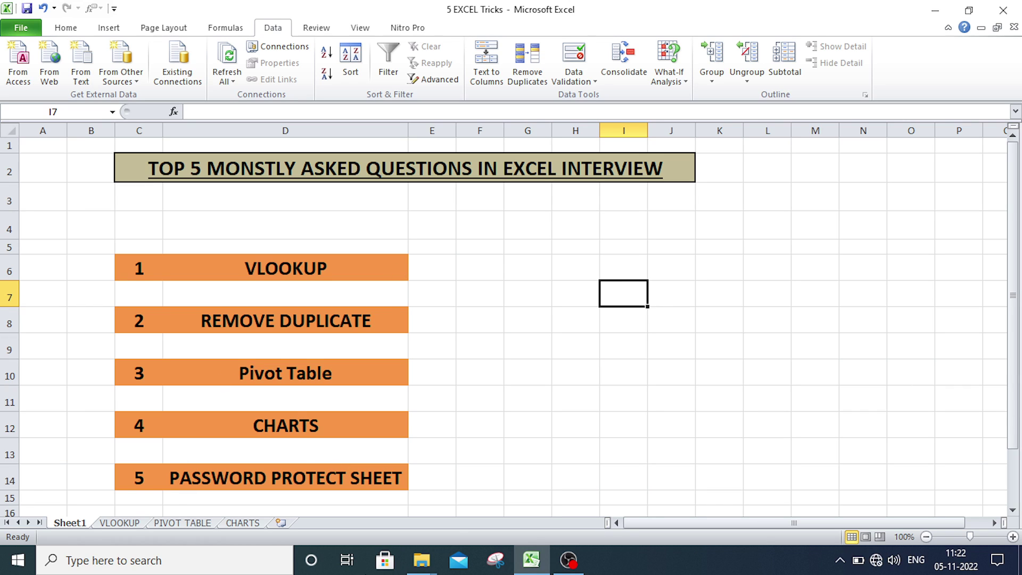
- Open the VLOOKUP sheet showing the order table and the empty lookup for orders 120154 and 120128
left_click(288, 268)
left_click(120, 523)
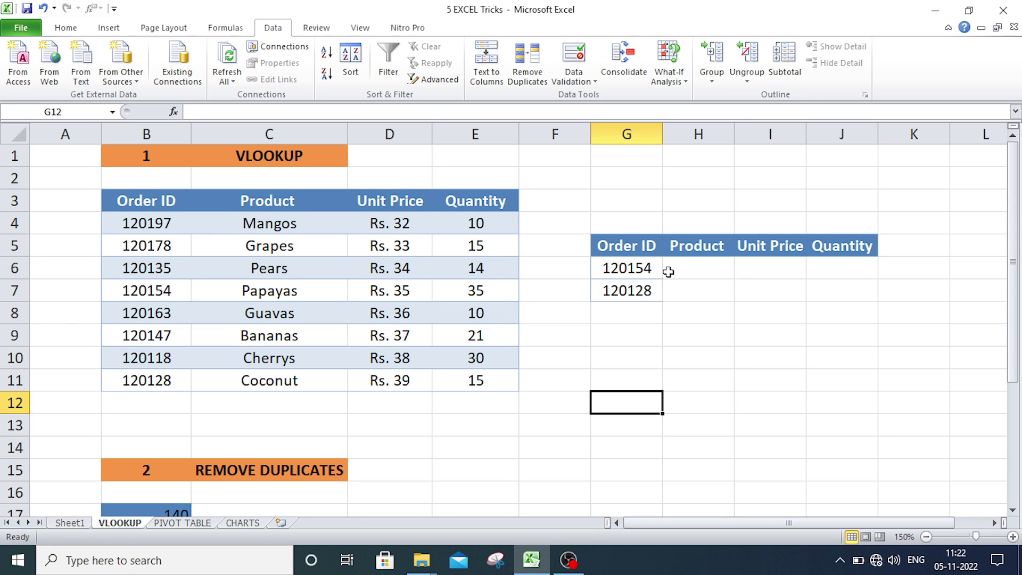
- In H6, start the formula =VLOOKUP(G6,B4:E11 for order 120154's product
left_click(627, 270)
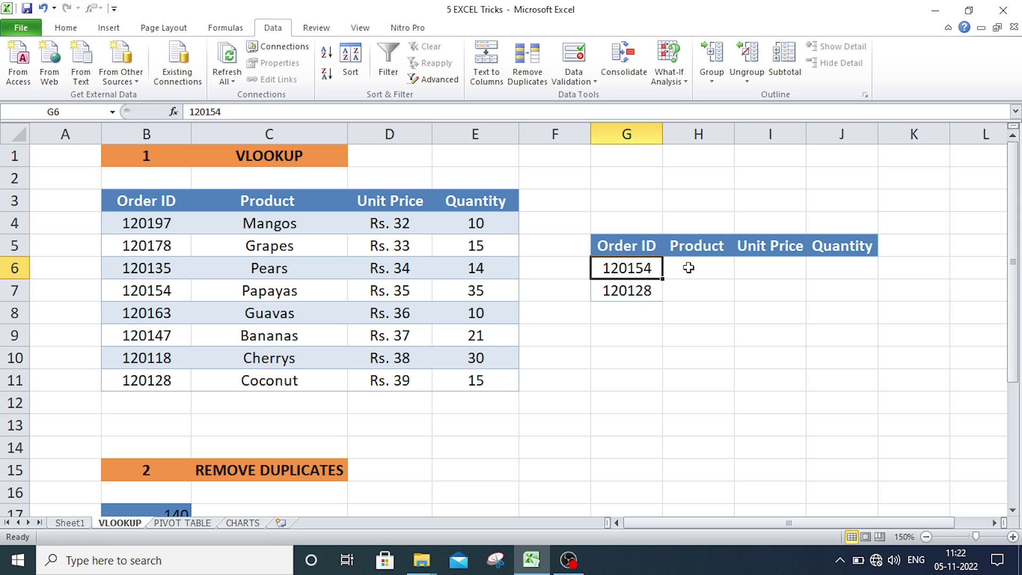
left_click(688, 268)
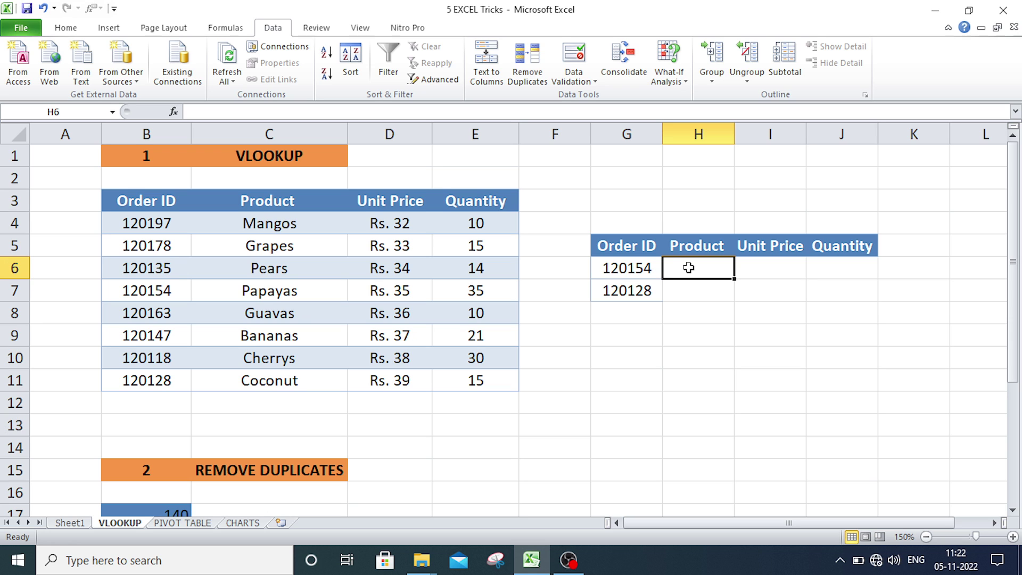
type("=")
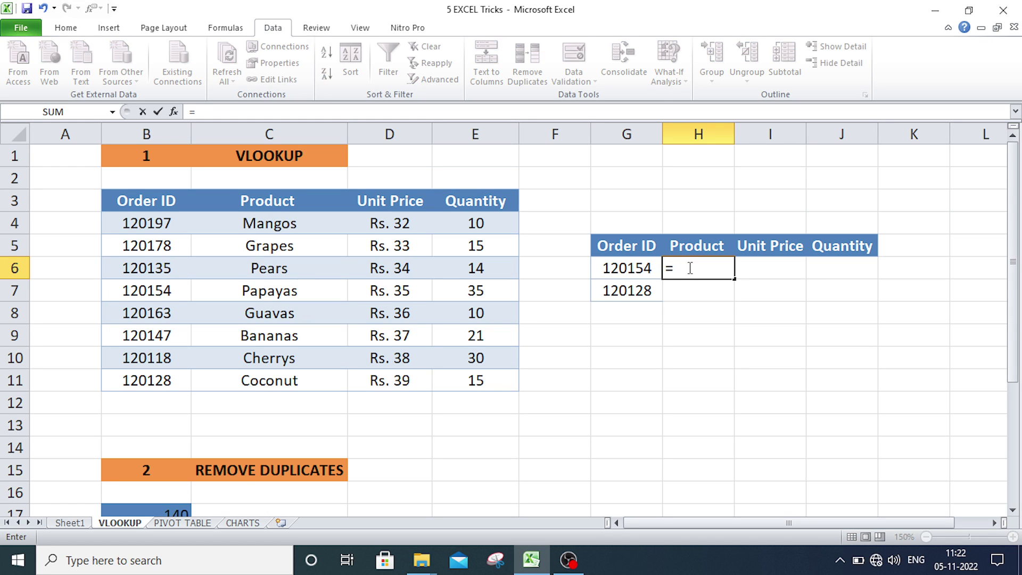
type("VL")
key("Tab")
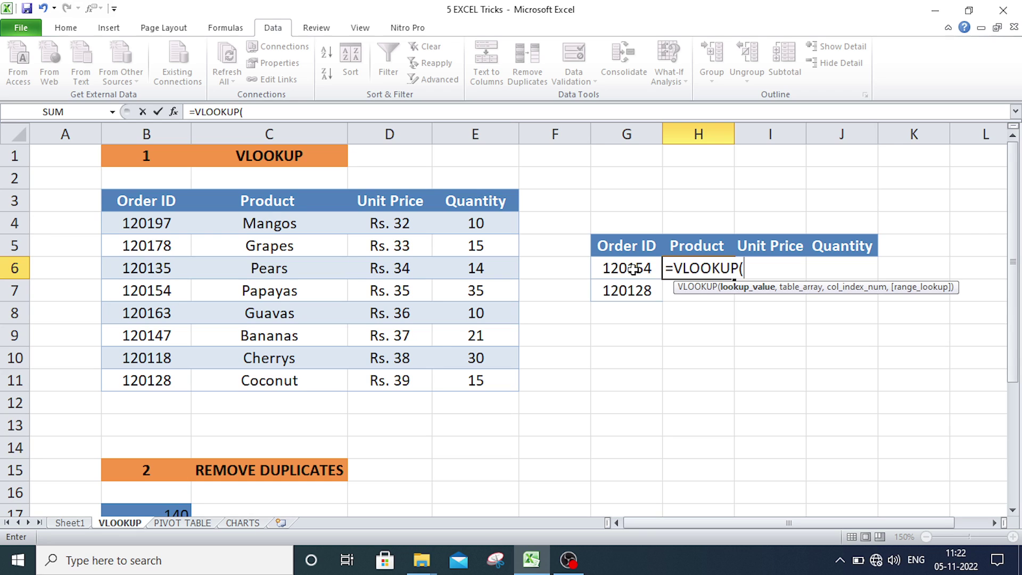
left_click(632, 269)
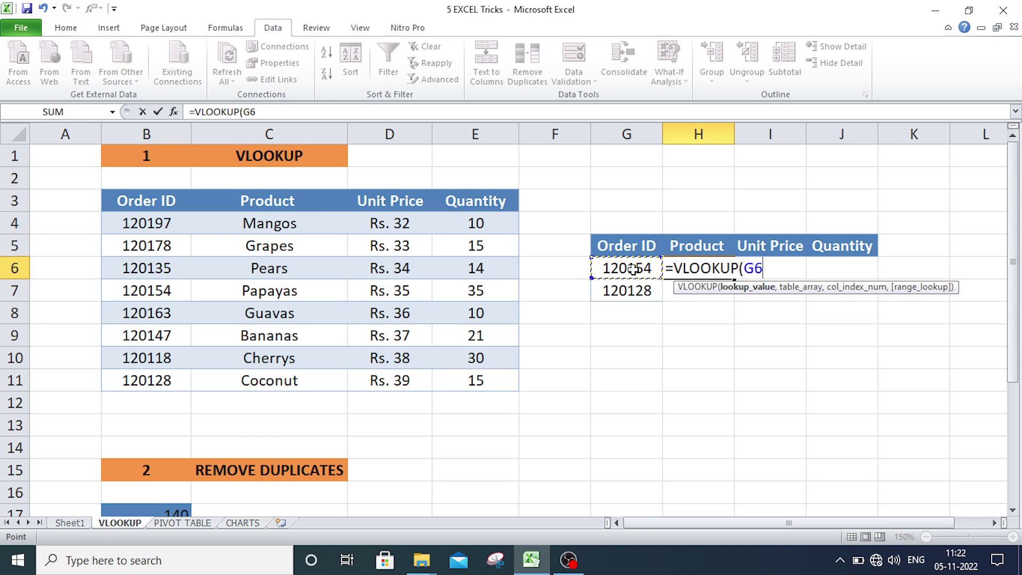
type(",")
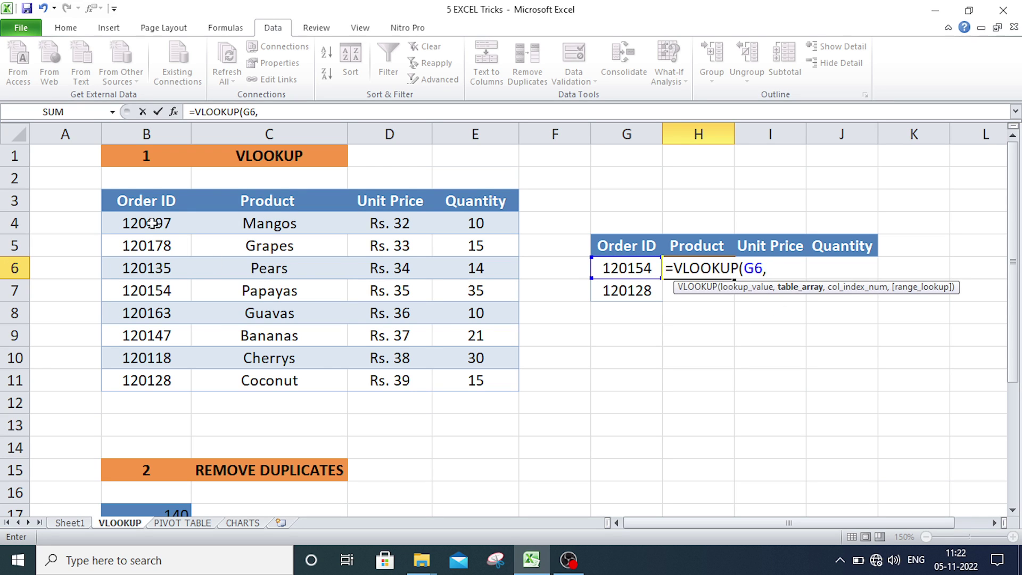
left_click_drag(152, 223, 482, 376)
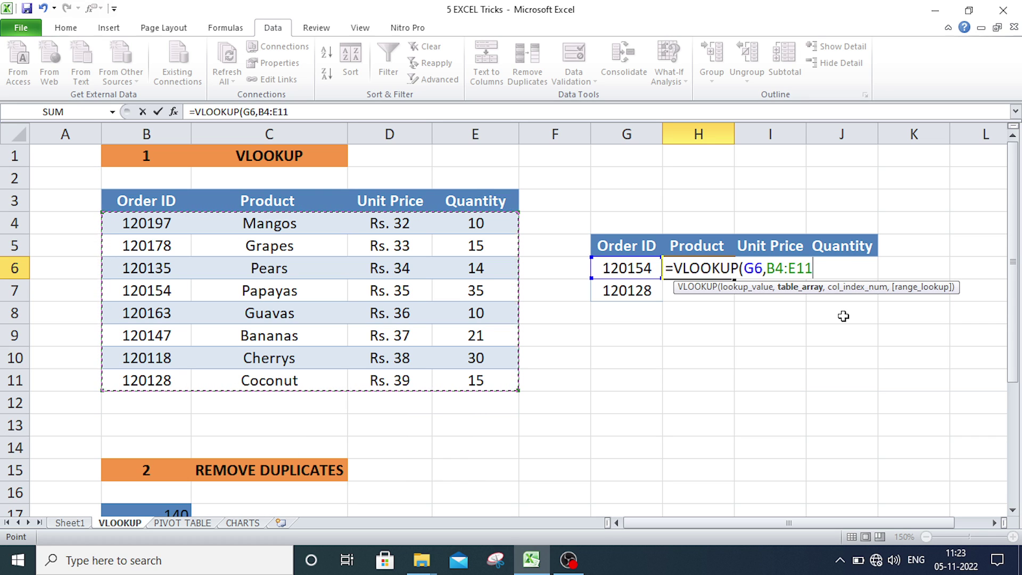
- Complete H6 as =VLOOKUP(G6,$B$4:$E$11,2,0) so it returns Papayas
key("F4")
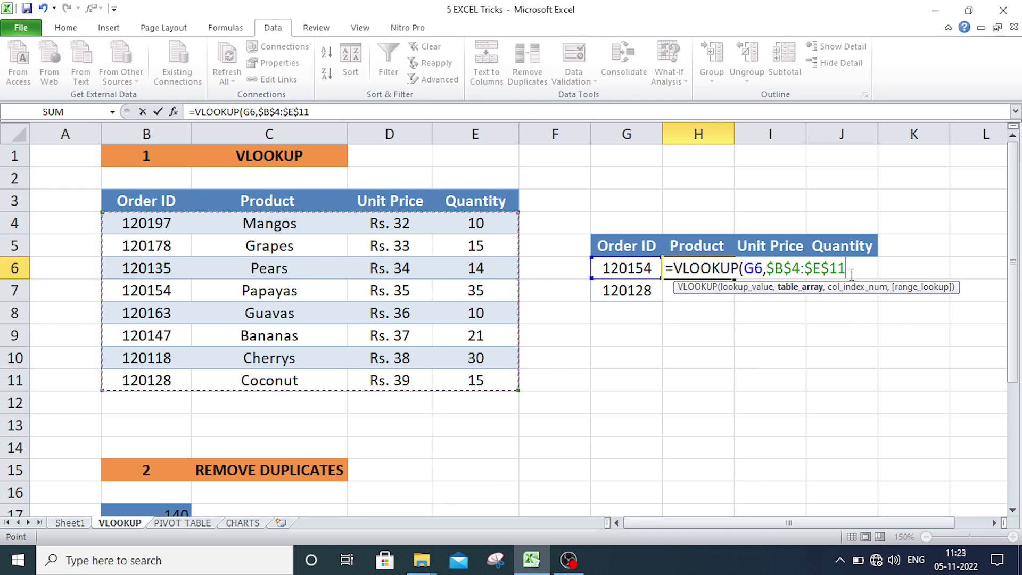
type(",2")
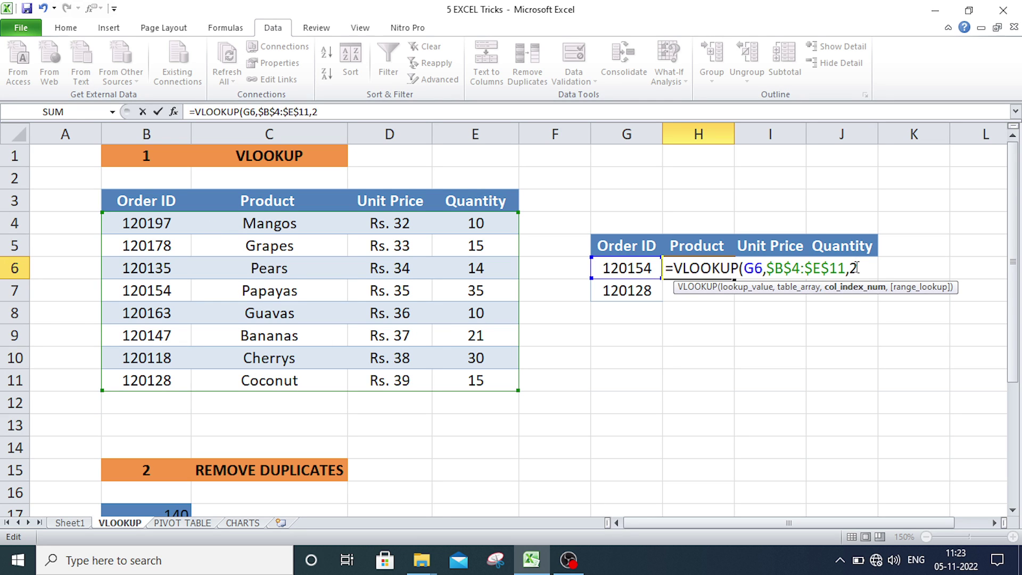
type(",")
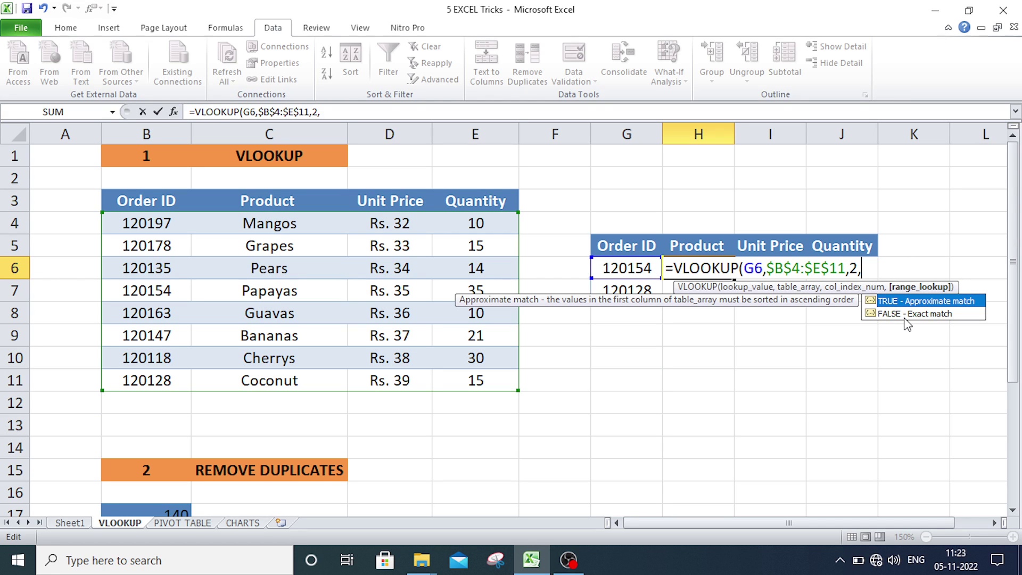
type("0)")
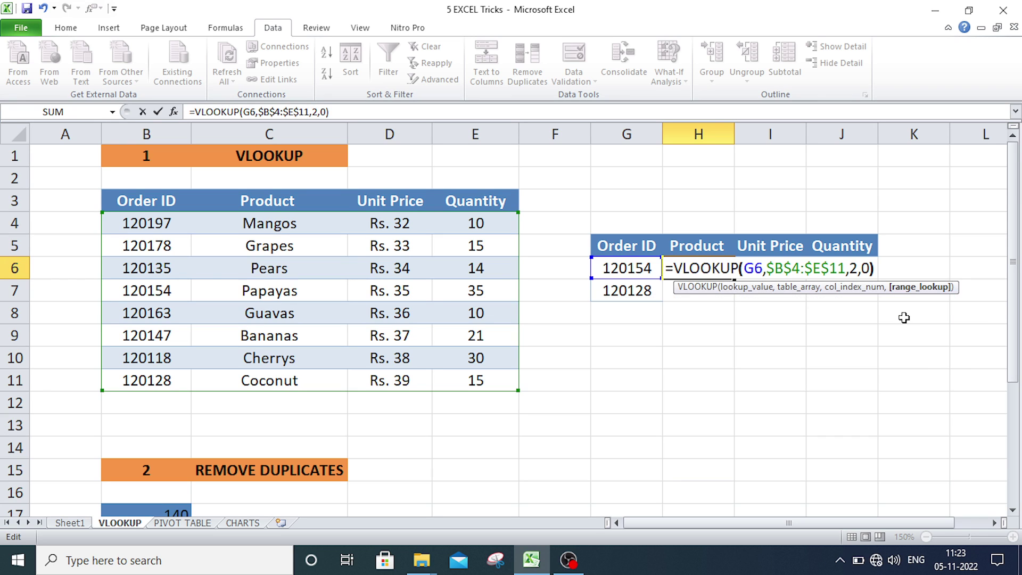
key("Return")
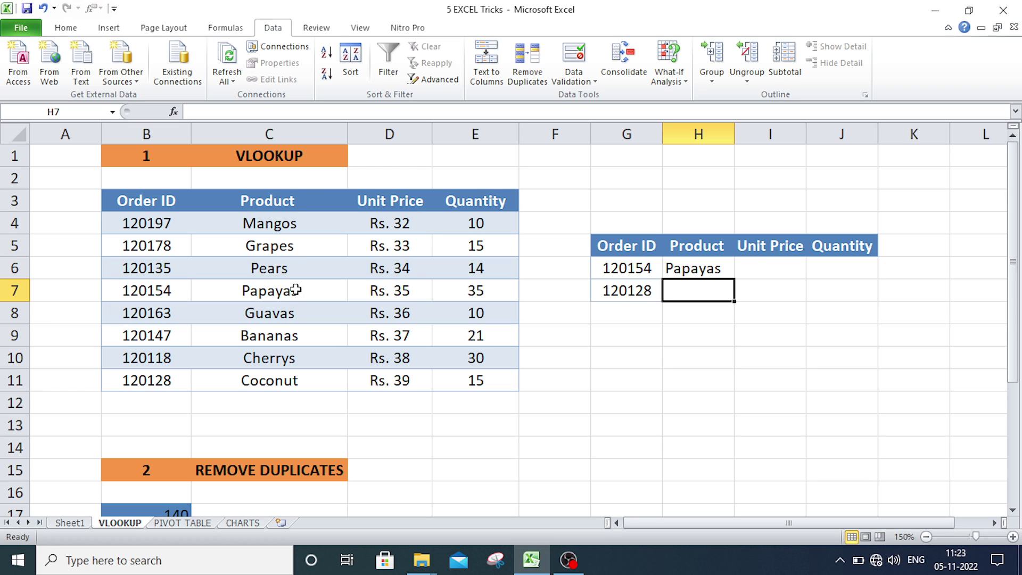
- Copy the H6 lookup formula into I6
left_click(756, 272)
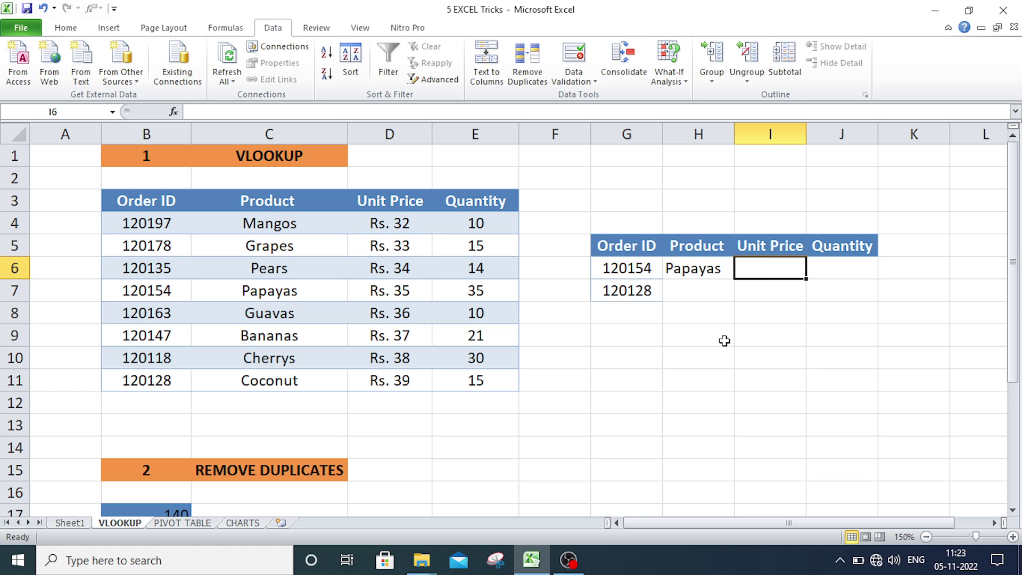
left_click(671, 268)
key("ctrl+c")
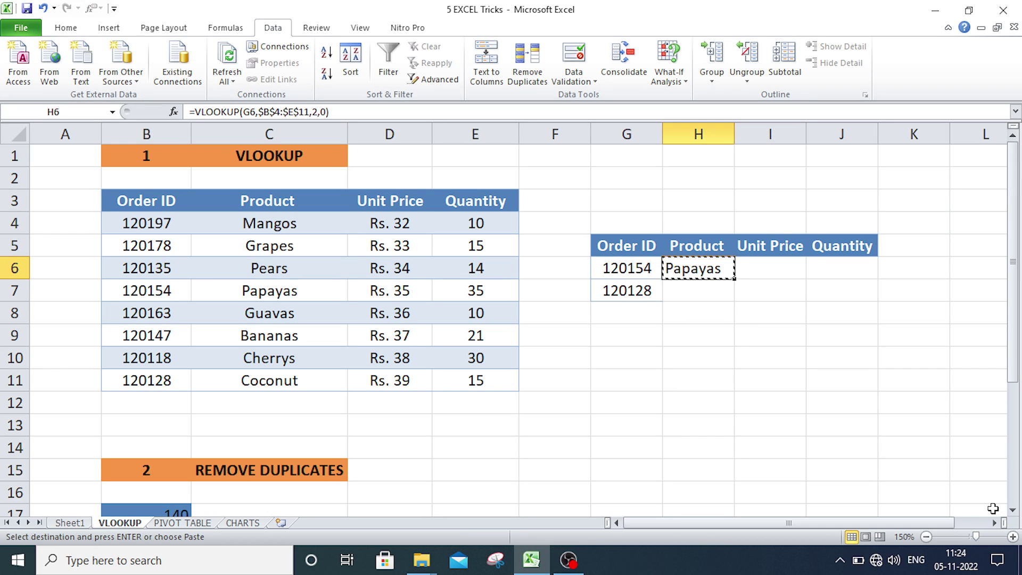
left_click(780, 268)
key("ctrl+v")
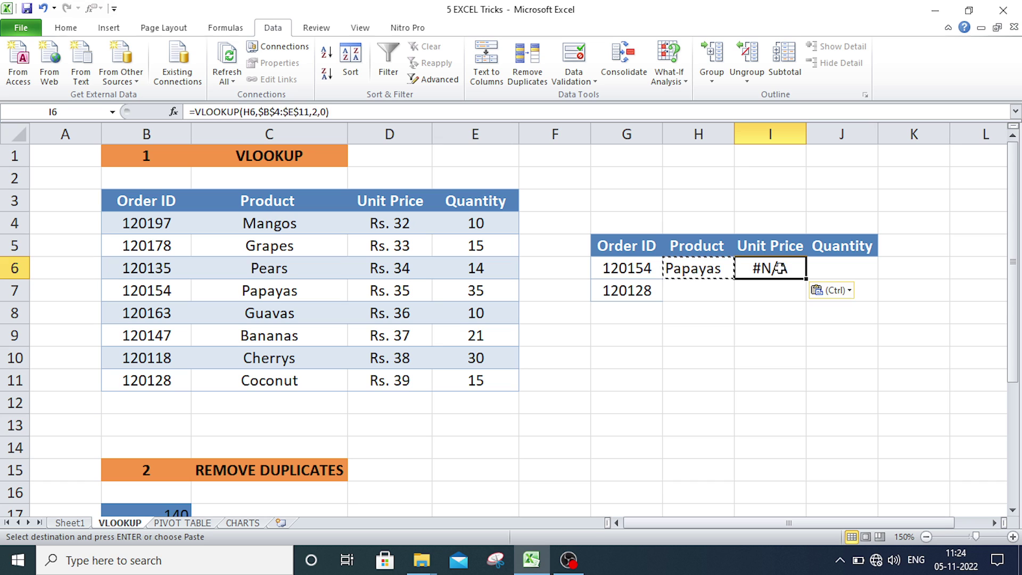
left_click(789, 362)
- Edit I6 to =VLOOKUP($G$6,$B$4:$E$11,3,0), returning unit price 35.2
double_click(773, 269)
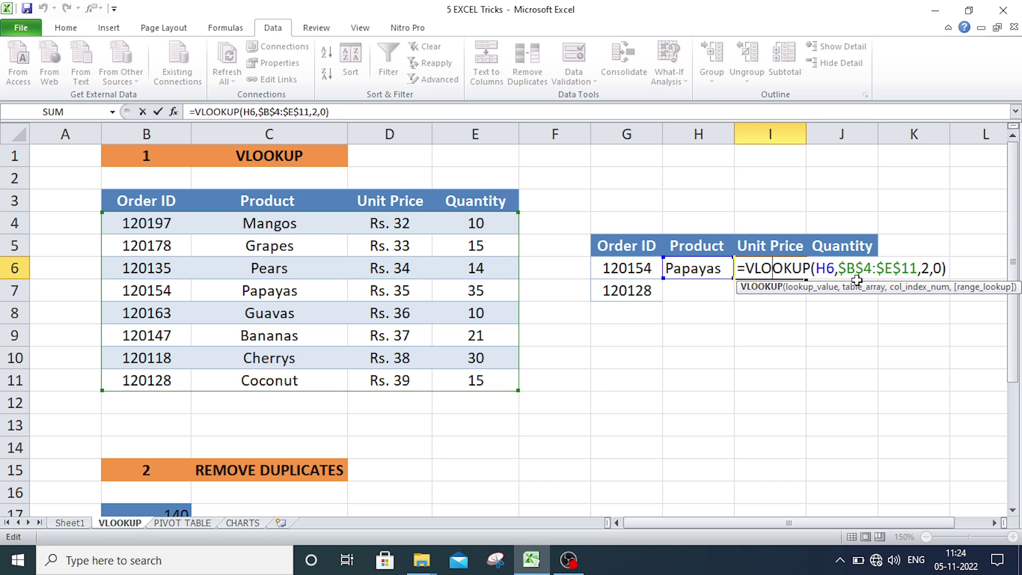
left_click(833, 268)
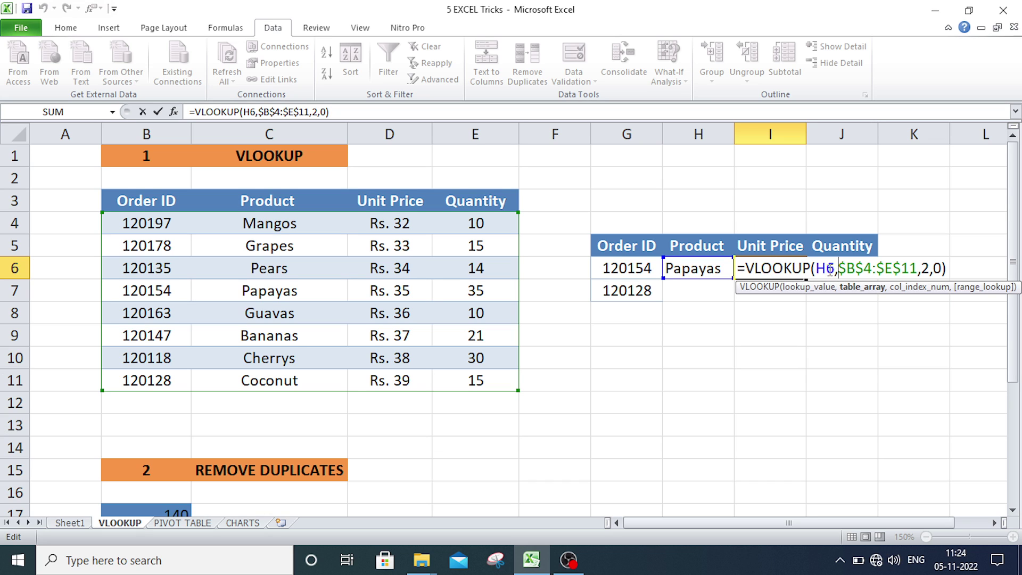
left_click_drag(834, 269, 817, 269)
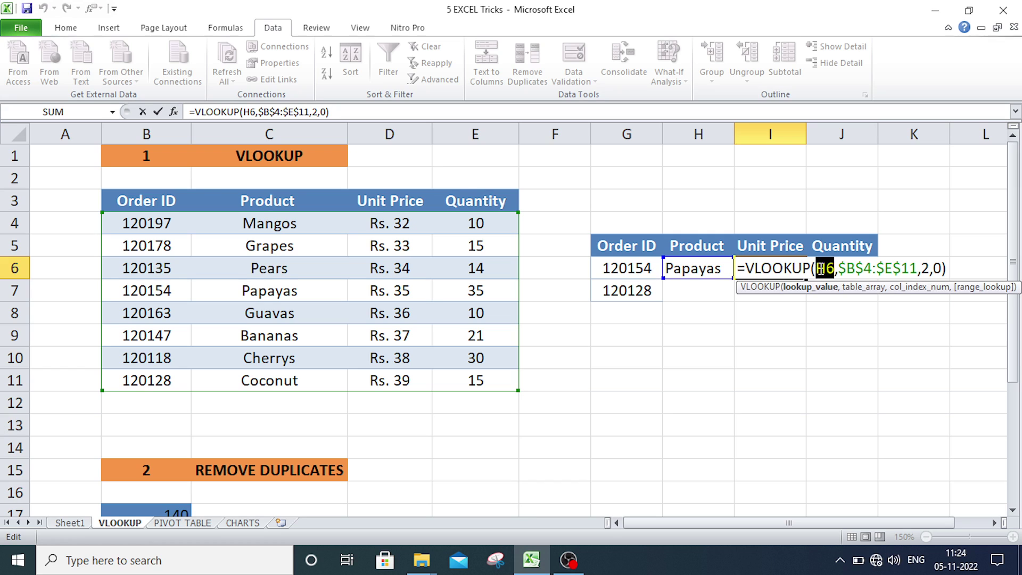
left_click(630, 269)
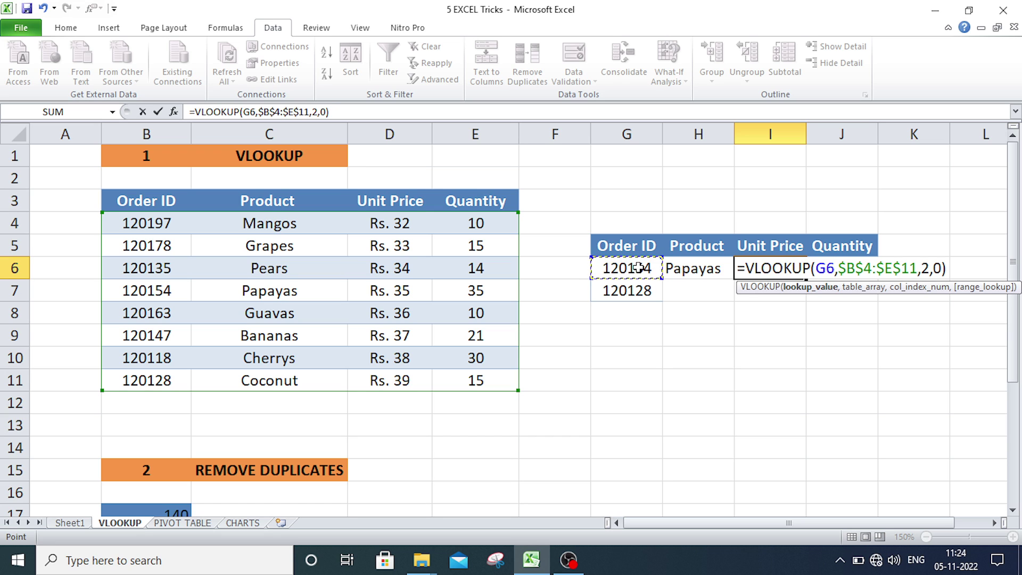
key("F4")
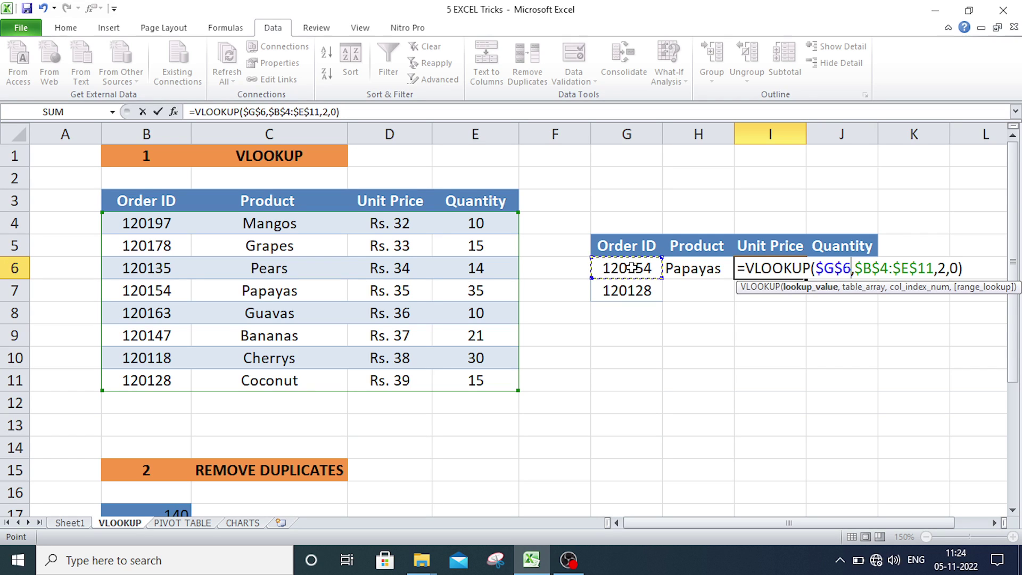
left_click(946, 268)
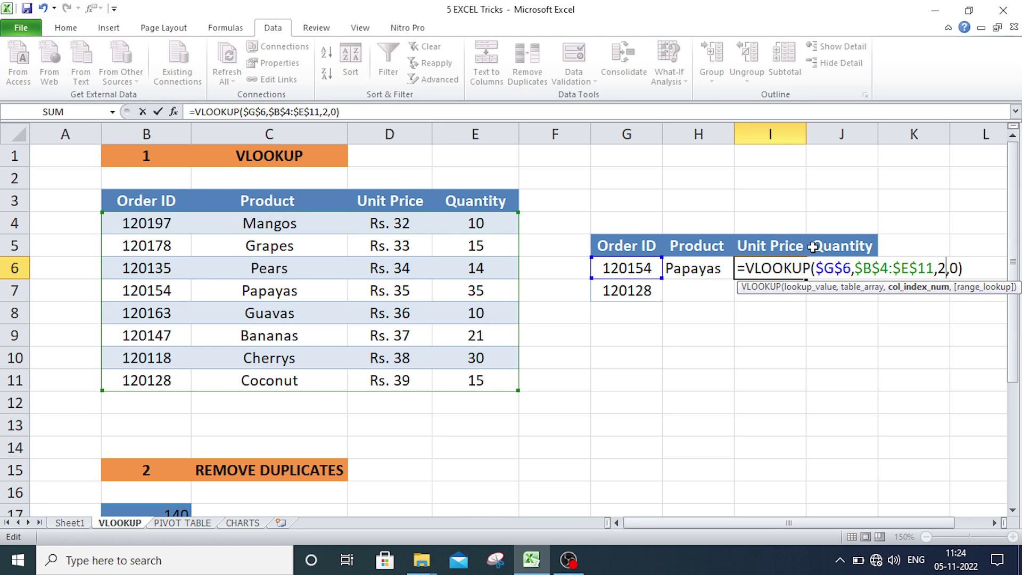
key("BackSpace")
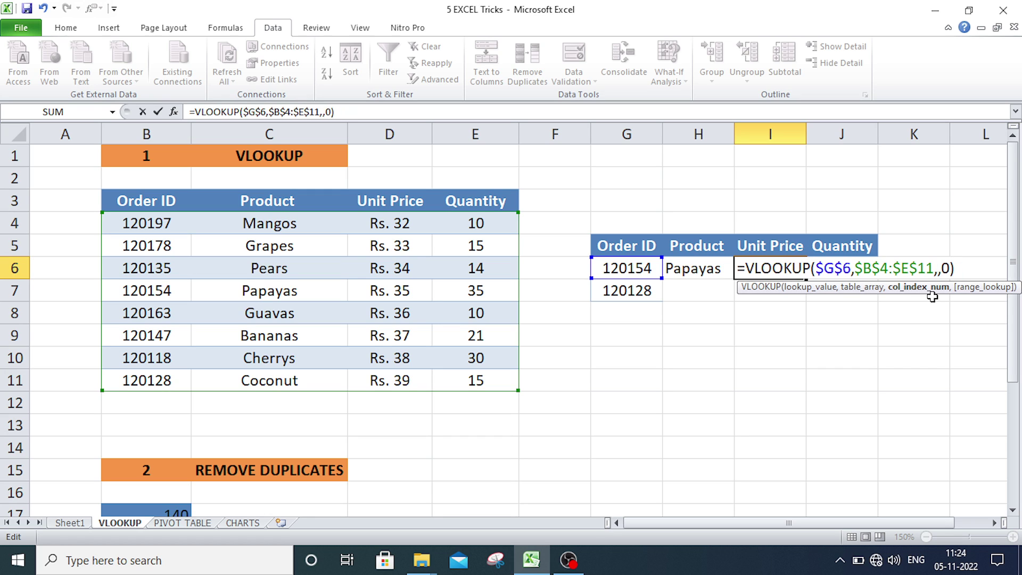
type("3")
key("Right")
key("Right")
key("Return")
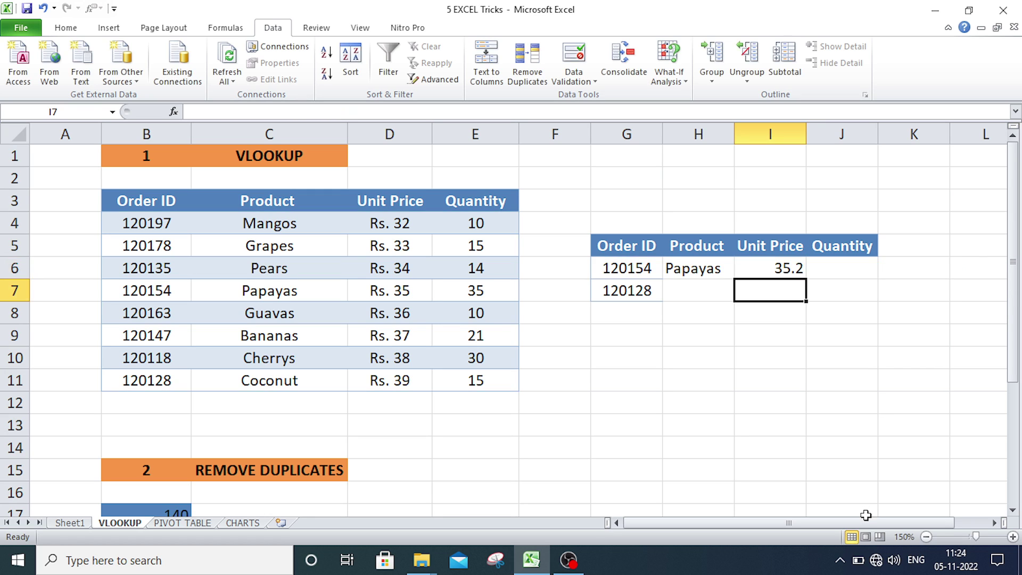
- Check I6's formula and the underlying 35.2 value of Papayas' unit price in D7
left_click(800, 270)
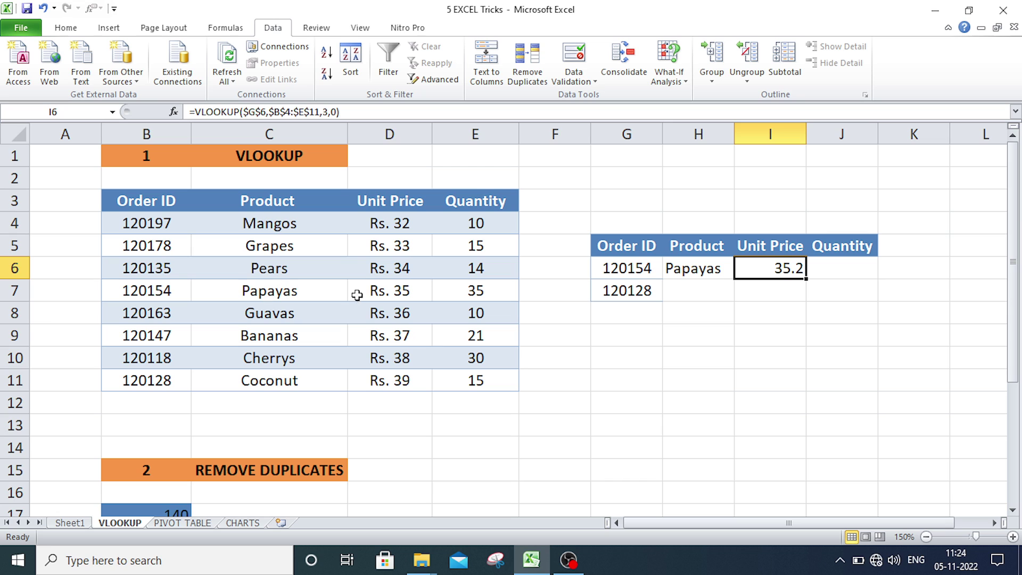
left_click(372, 291)
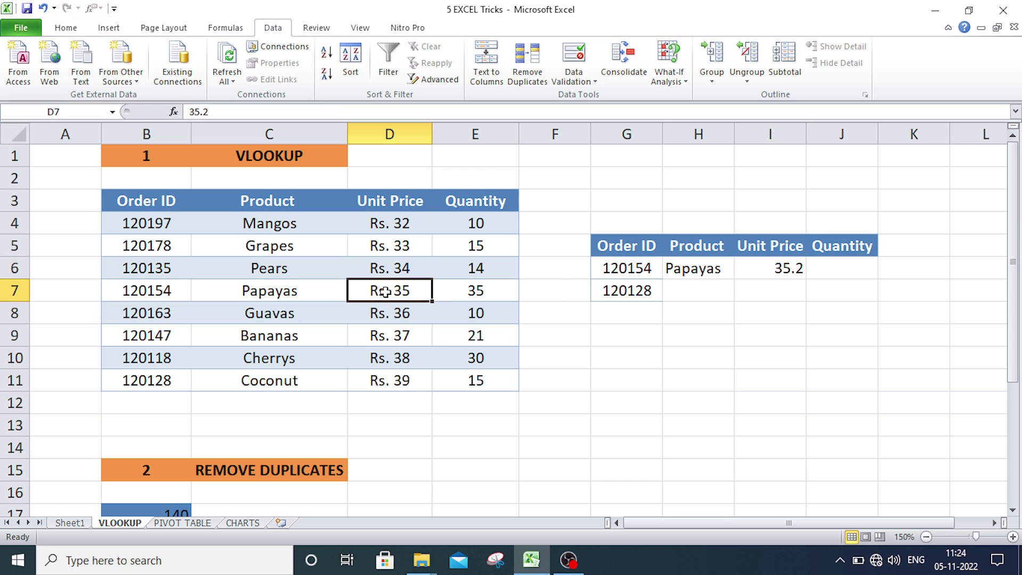
double_click(383, 291)
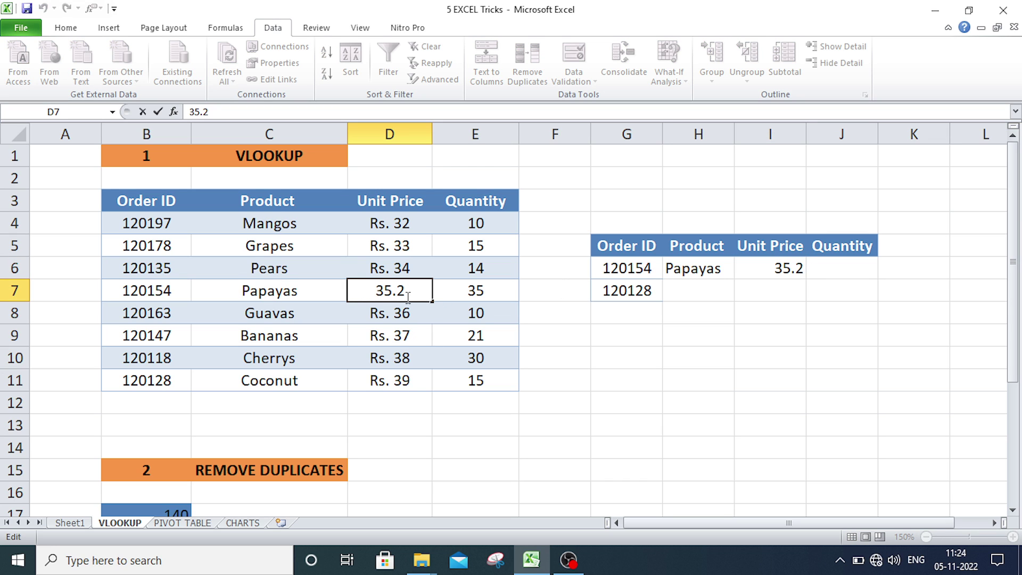
left_click(454, 431)
left_click(402, 292)
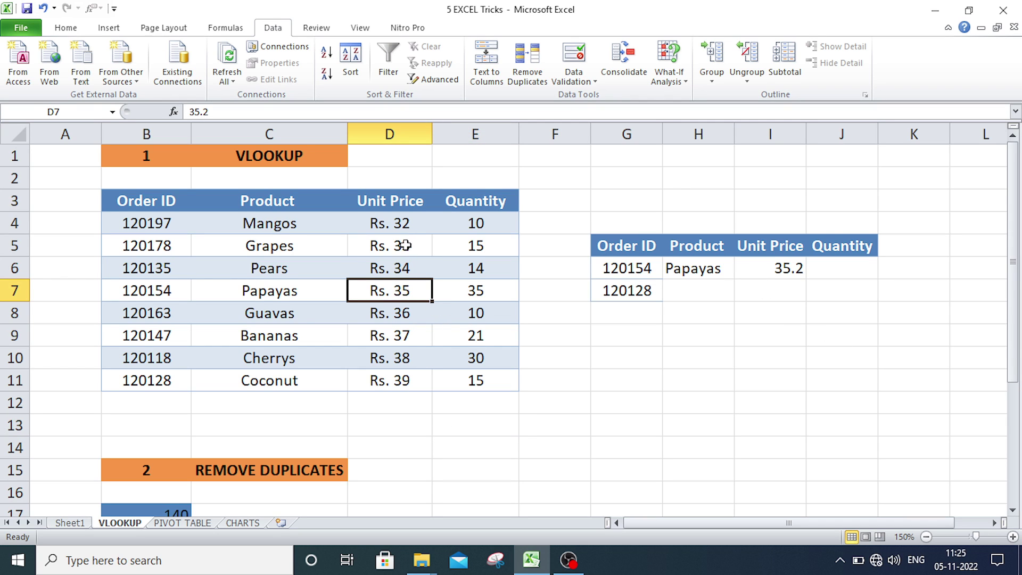
- Format the Unit Price column D4:D11 with two decimal places, e.g. Rs. 32.20
left_click_drag(403, 227, 402, 381)
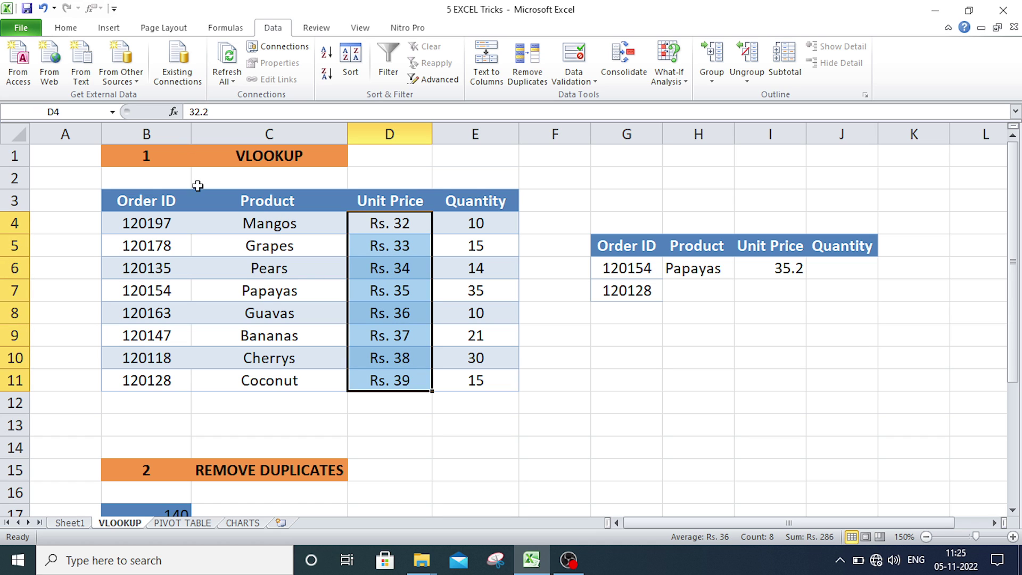
left_click(65, 27)
left_click(542, 75)
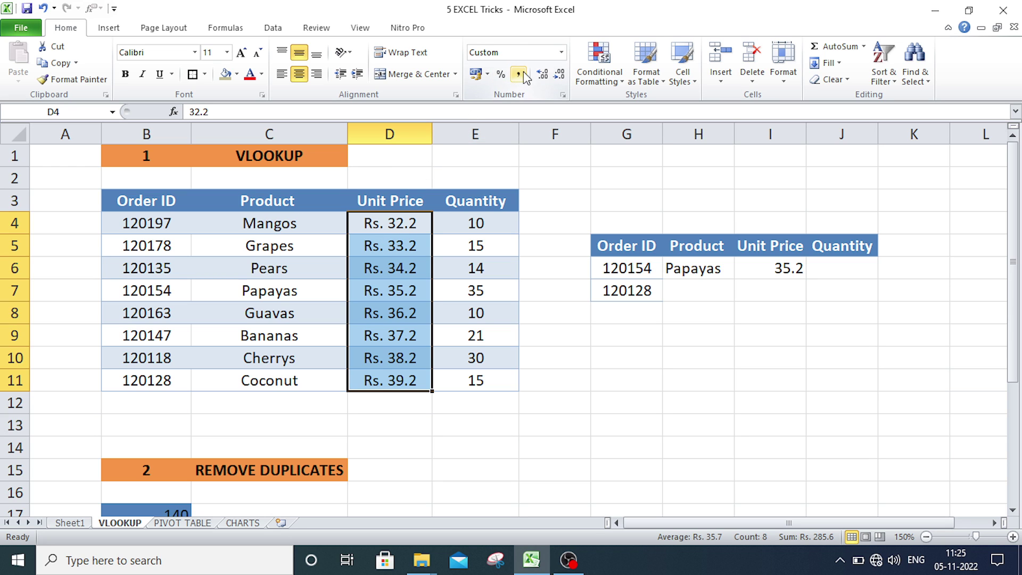
left_click(542, 75)
left_click(703, 403)
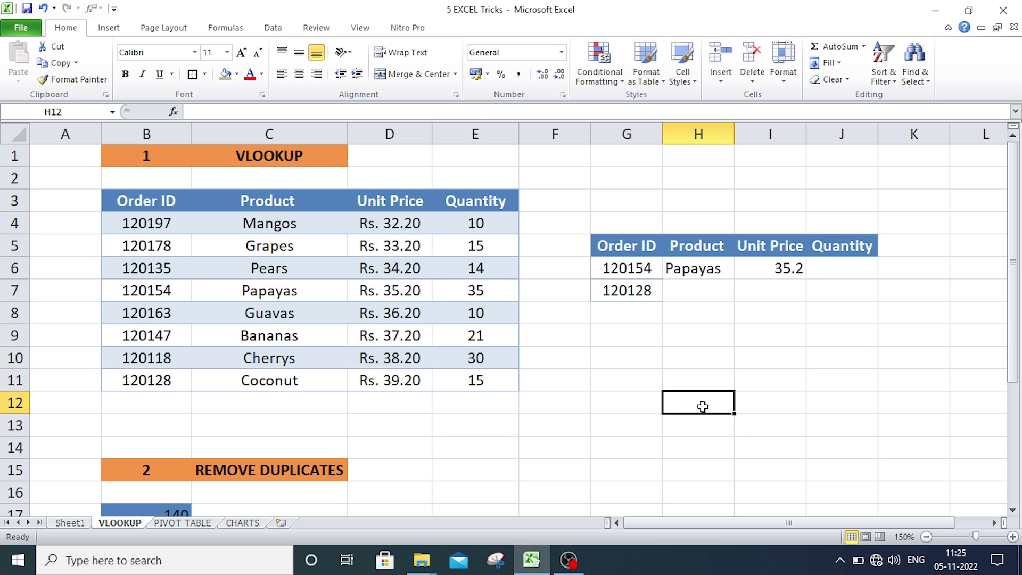
- Copy the H6 lookup formula into the Quantity cell J6
left_click(830, 273)
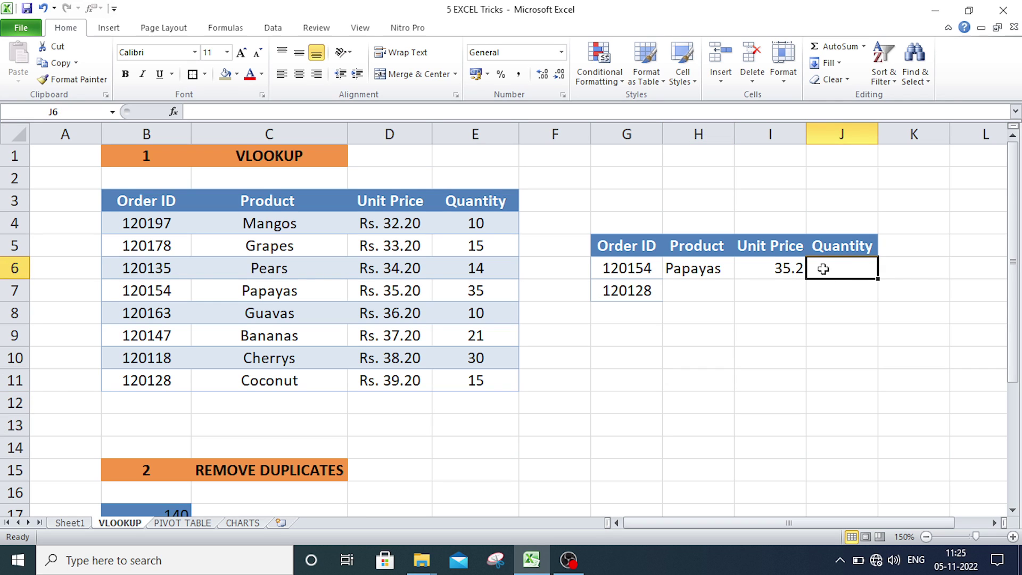
left_click(635, 272)
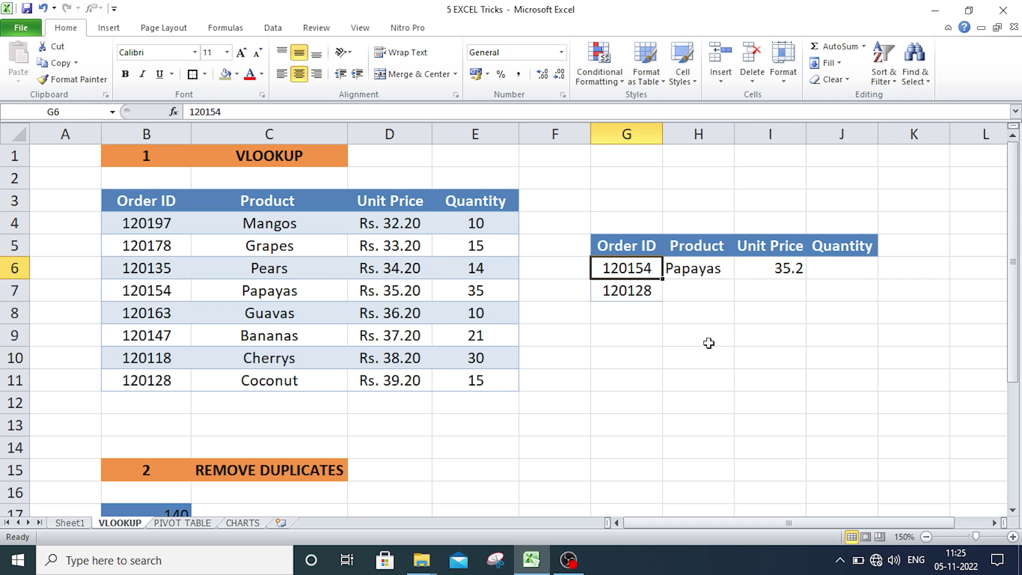
left_click(714, 268)
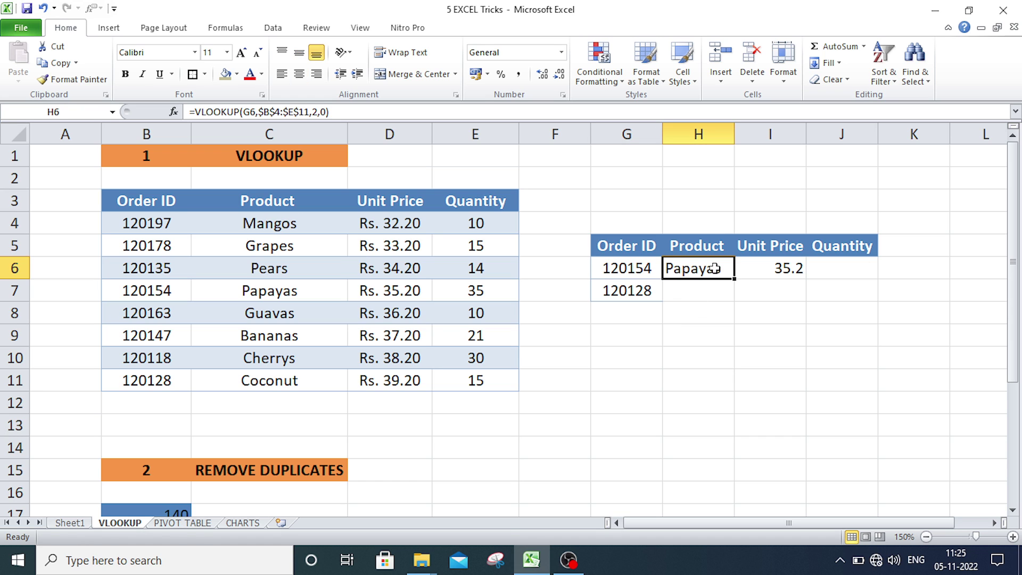
key("ctrl+c")
left_click(840, 269)
key("ctrl+v")
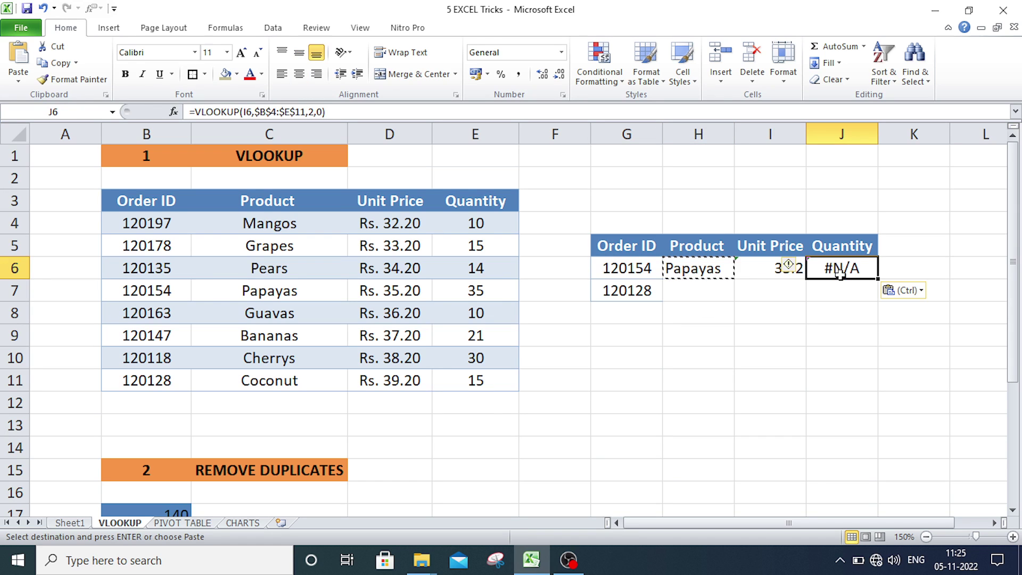
- Edit J6 to =VLOOKUP(G6,$B$4:$E$11,4,0) so it shows quantity 35
double_click(846, 269)
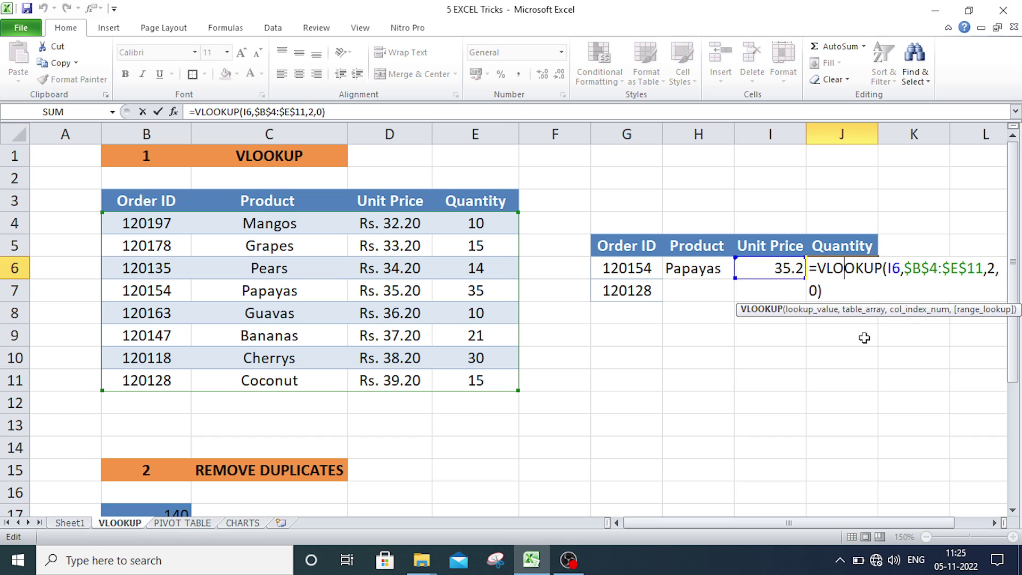
left_click_drag(900, 268, 887, 269)
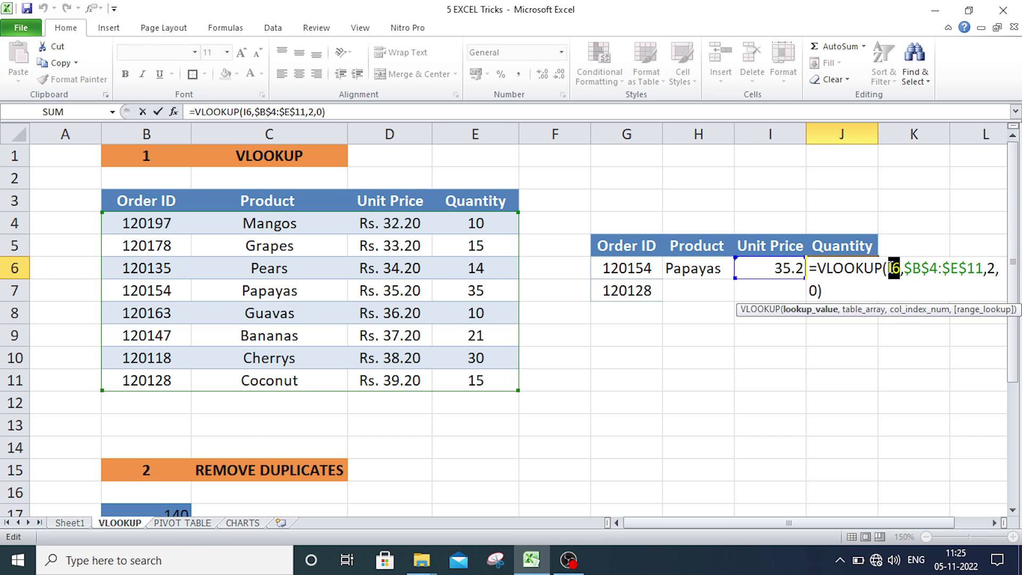
left_click(650, 269)
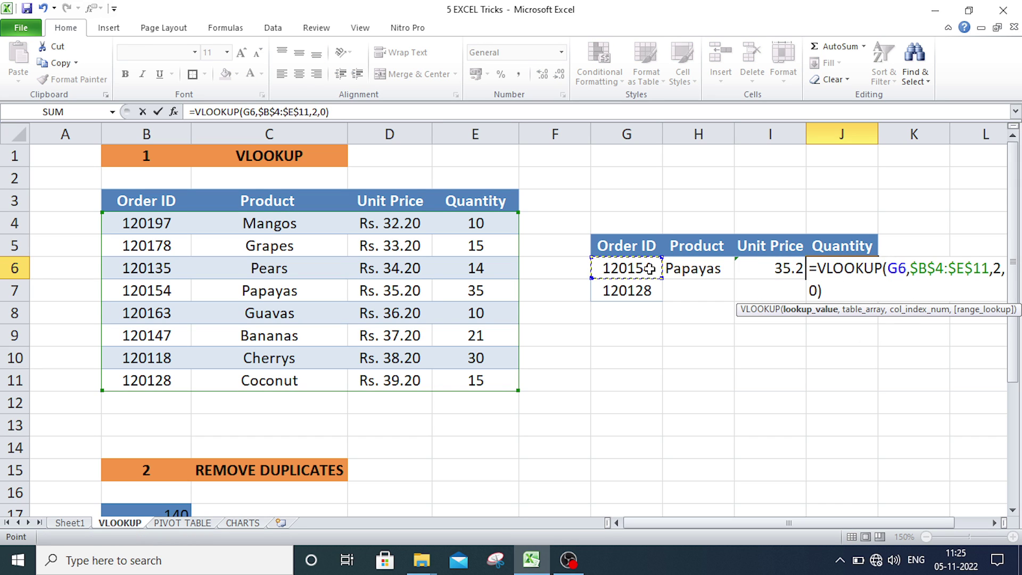
left_click(998, 271)
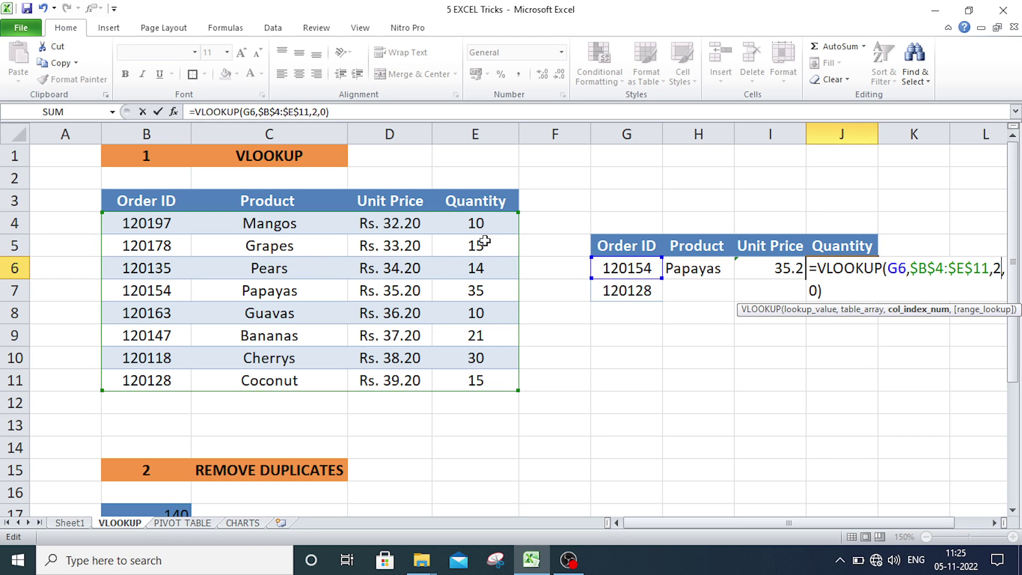
key("BackSpace")
type("4")
key("Return")
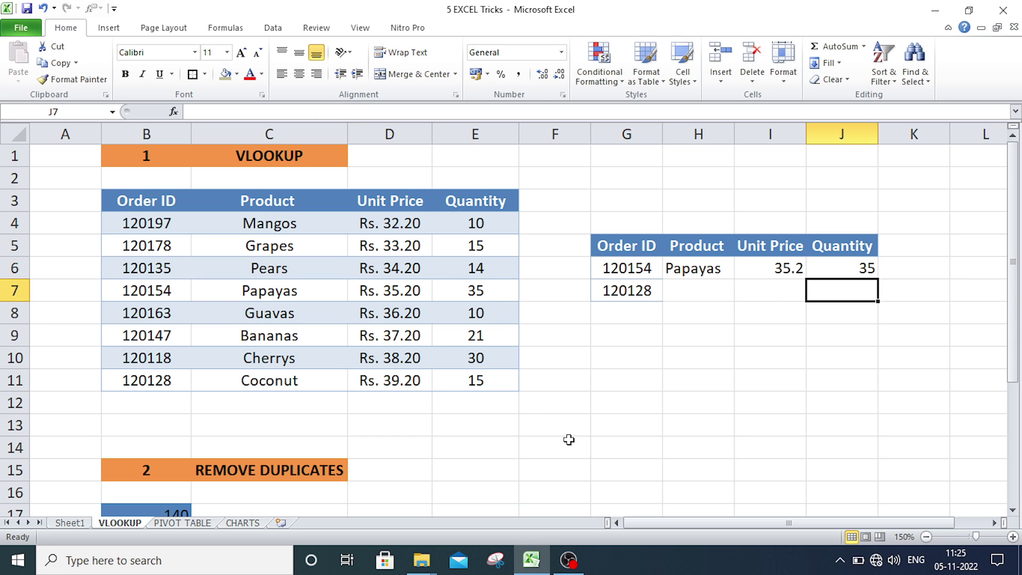
left_click(474, 293)
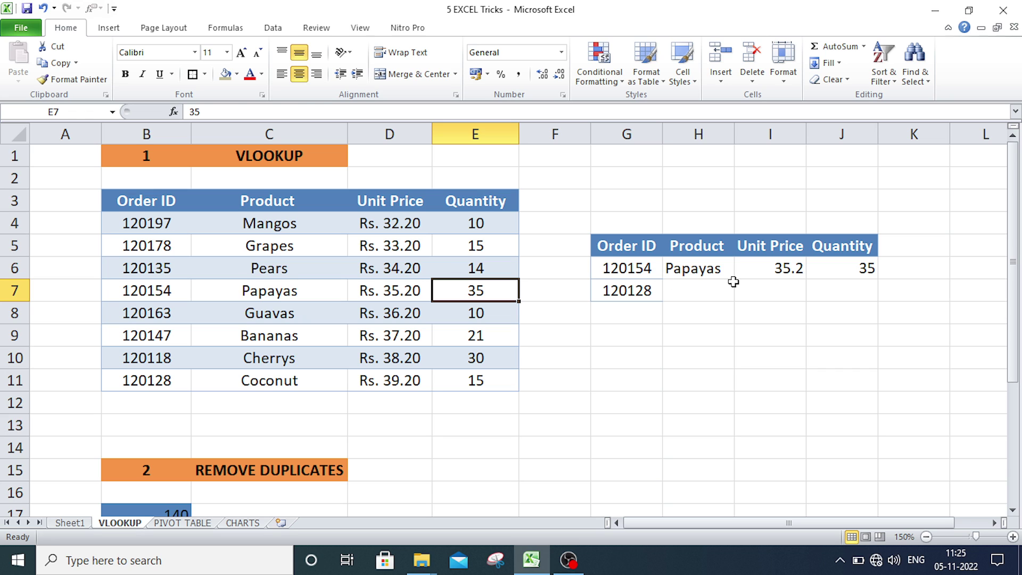
- Fill H6, I6 and J6 down to row 7, giving Coconut, 35.2 and 15 for order 120128
left_click(695, 271)
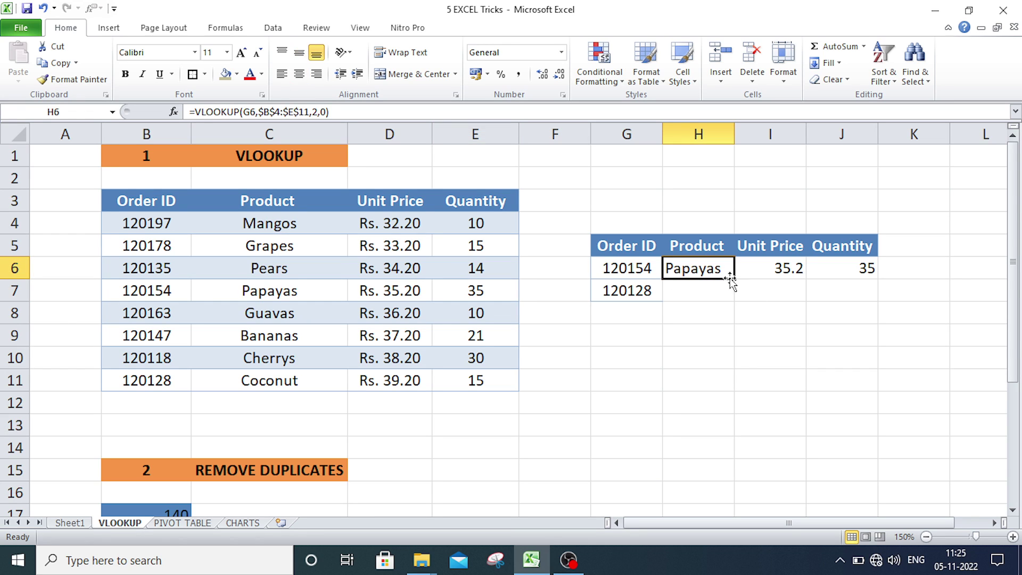
left_click_drag(733, 279, 733, 301)
left_click(781, 269)
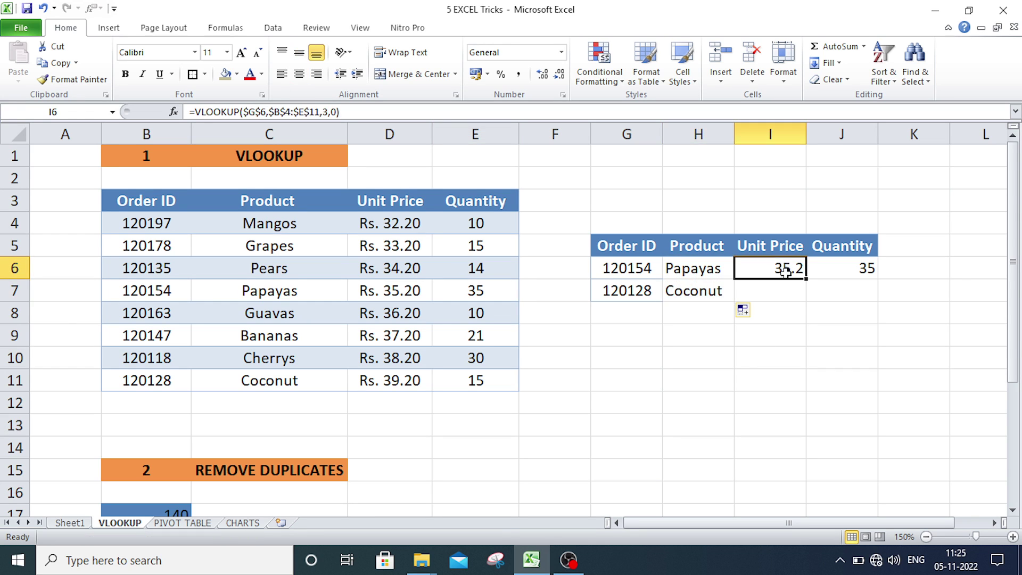
left_click_drag(806, 280, 807, 301)
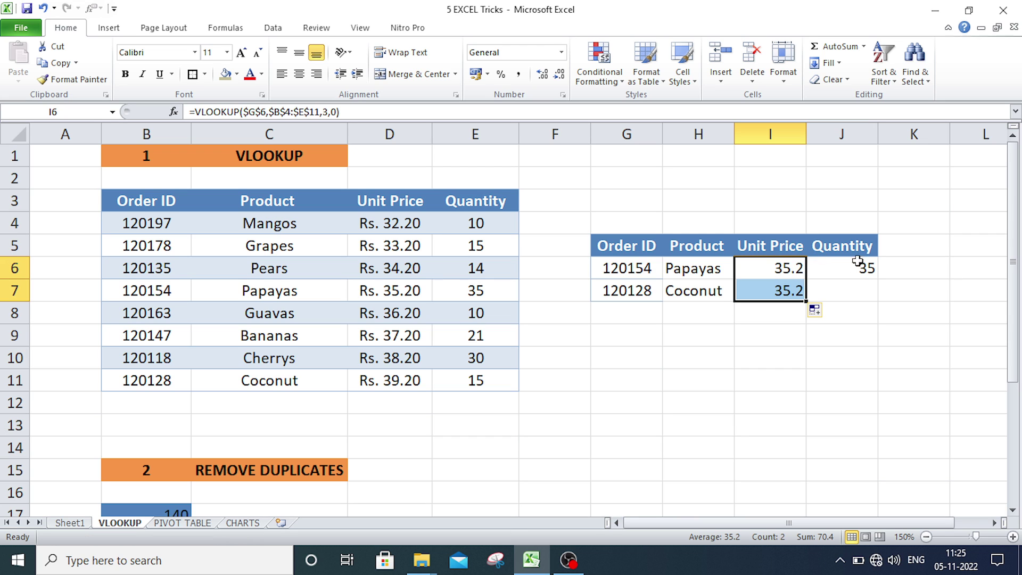
left_click(856, 270)
left_click_drag(879, 279, 877, 302)
left_click(908, 293)
scroll(516, 367, "down", 3)
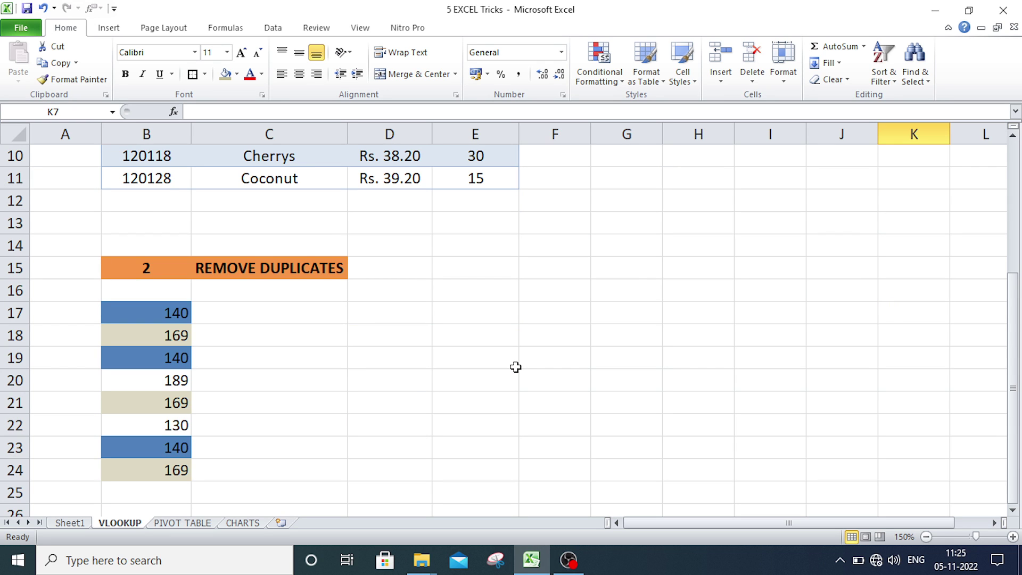
scroll(516, 367, "up", 3)
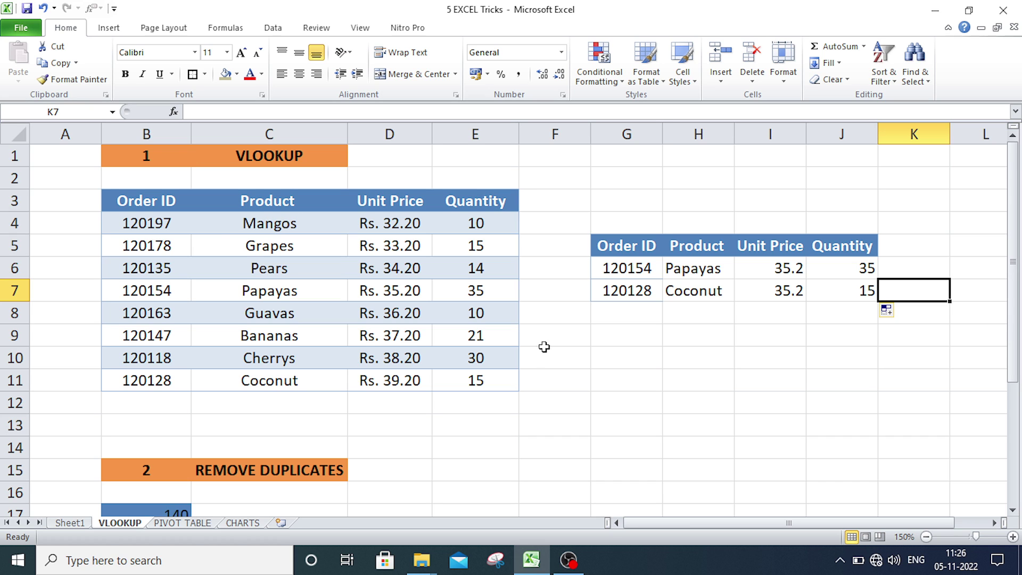
- Scroll to the REMOVE DUPLICATES list and point out the repeated 169 in B21 and B24
scroll(440, 400, "down", 3)
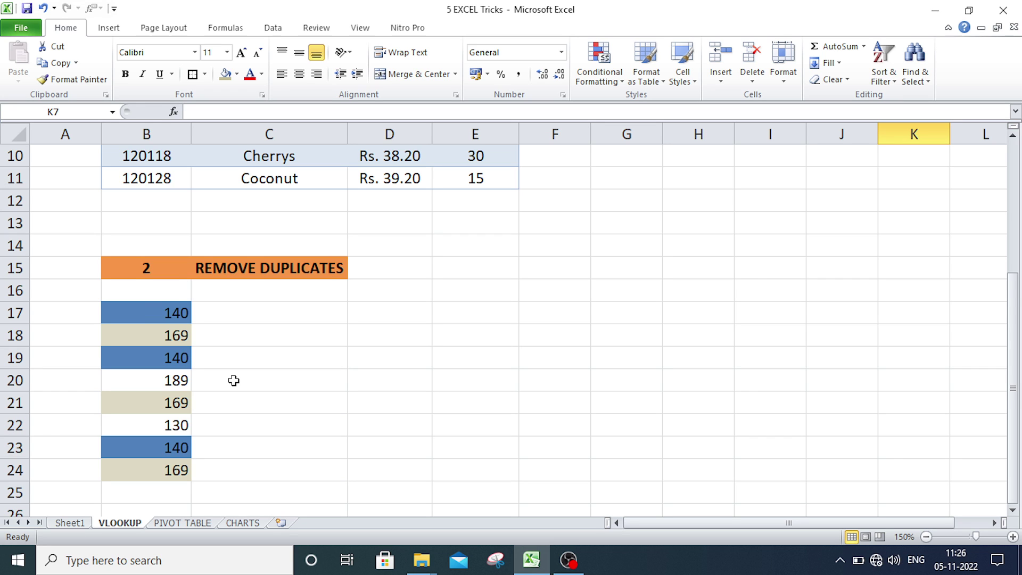
scroll(233, 380, "down", 1)
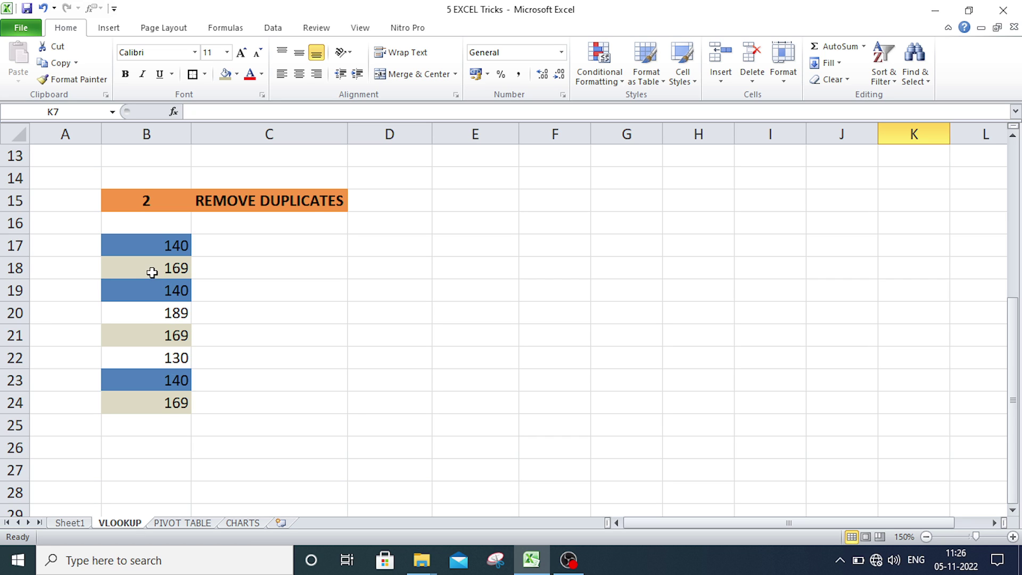
left_click(159, 339)
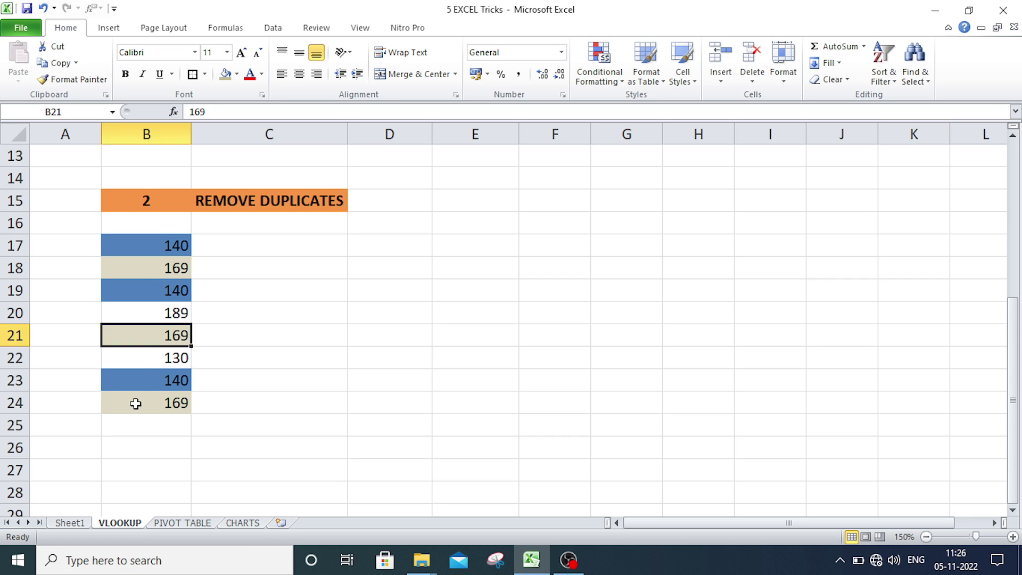
left_click(136, 402)
left_click(383, 365)
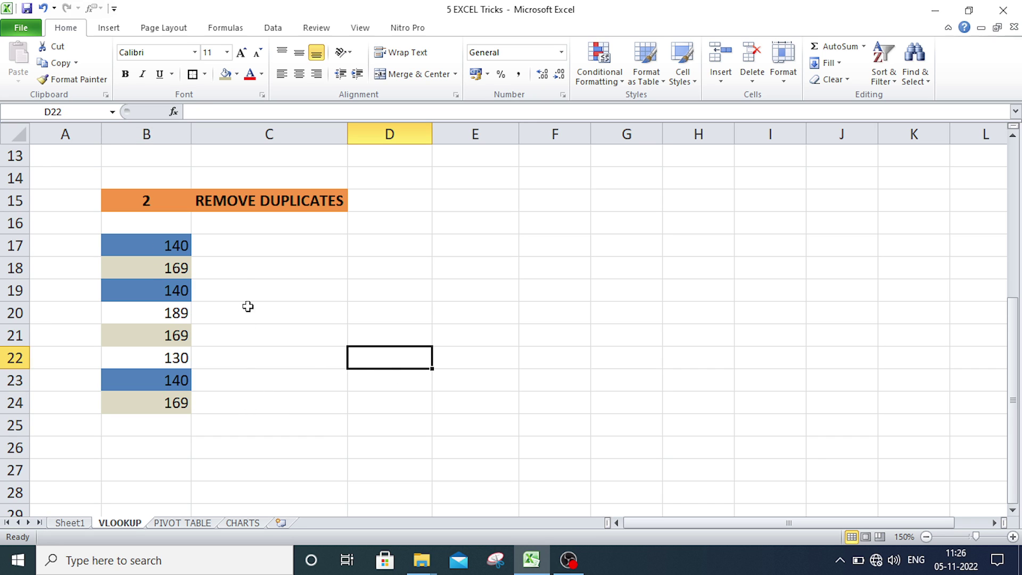
- Remove duplicates from B17:B24 with no header row, leaving 140, 169, 189 and 130
left_click_drag(176, 245, 178, 403)
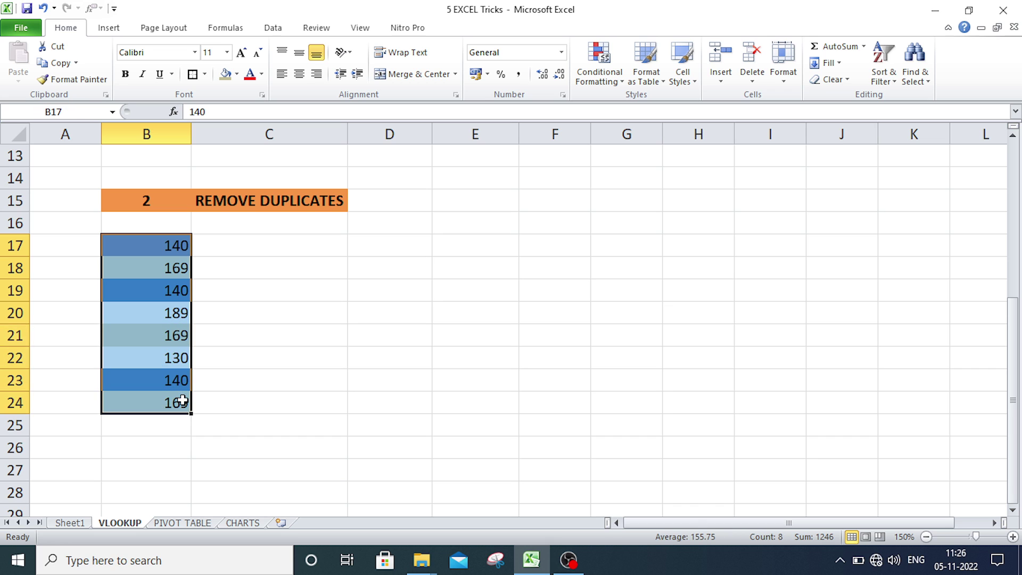
left_click(274, 27)
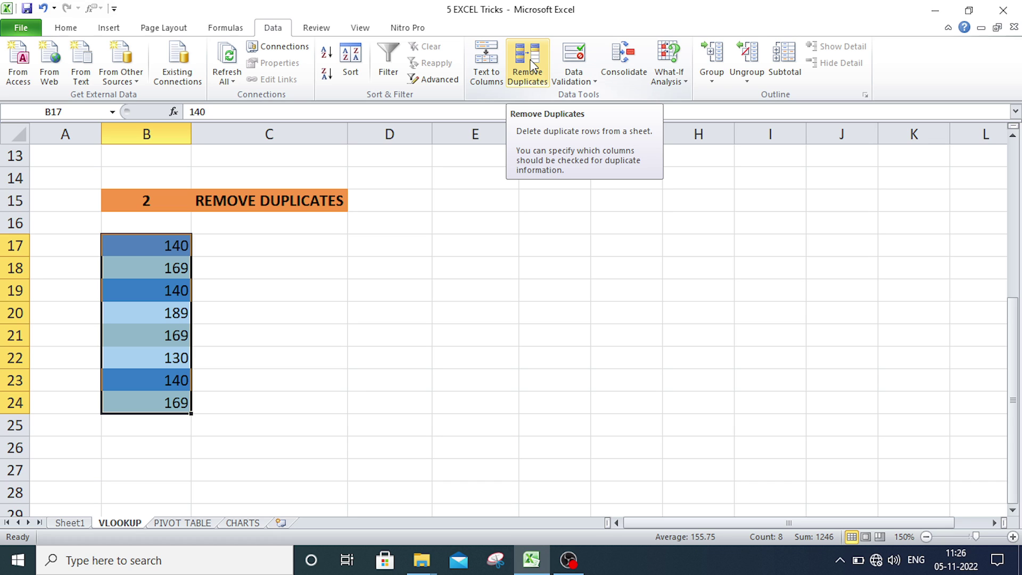
left_click(532, 64)
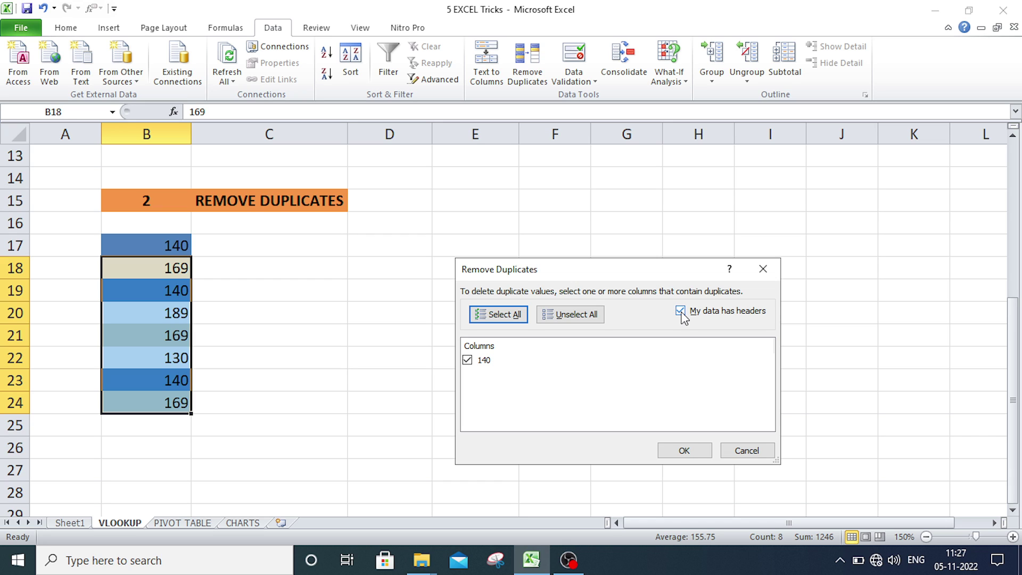
left_click(681, 312)
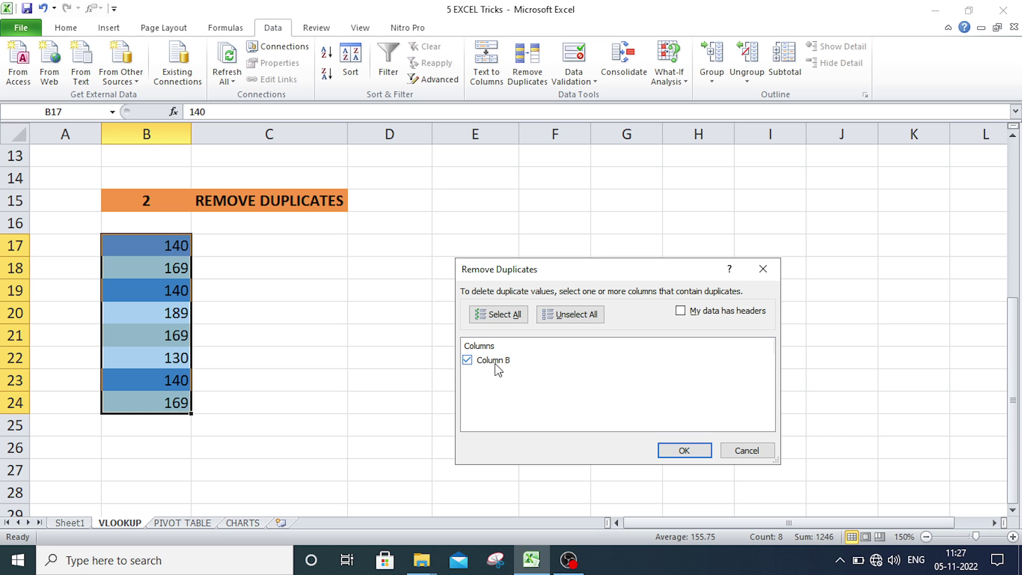
left_click(695, 459)
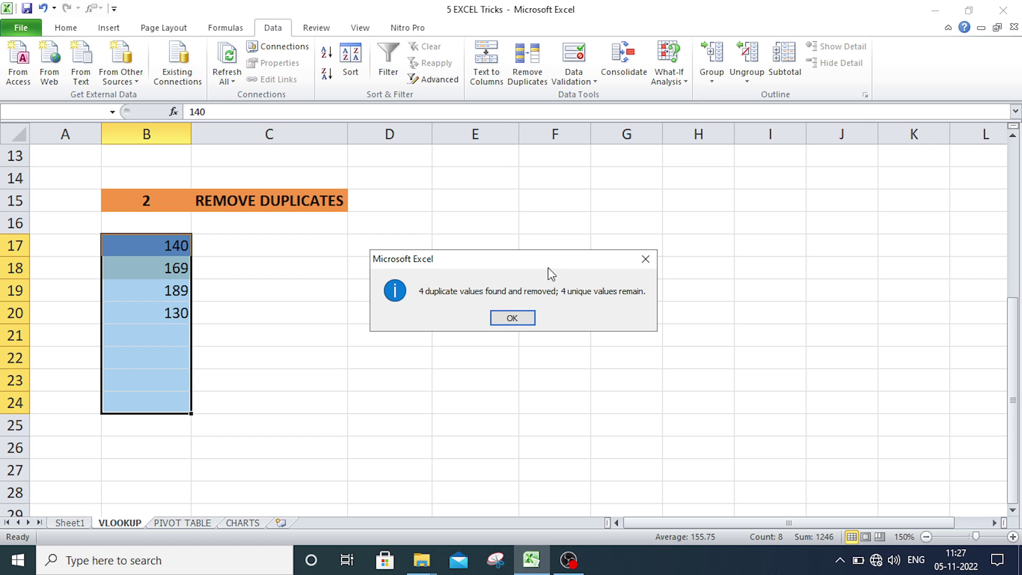
left_click(512, 320)
- Review the four remaining unique values, then go to the PIVOT TABLE sheet's sales table
left_click(338, 270)
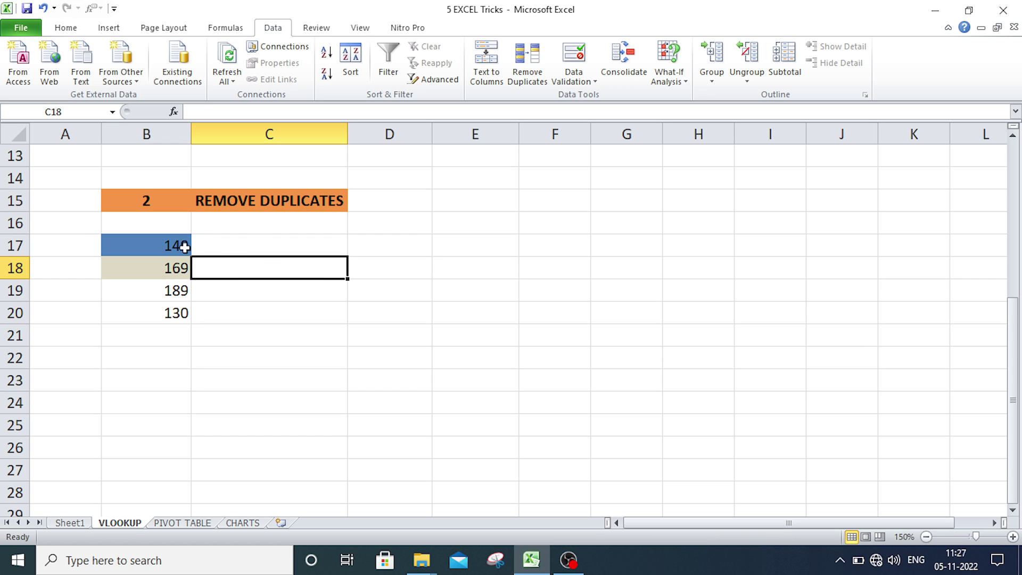
left_click(178, 268)
left_click(140, 245)
left_click(181, 266)
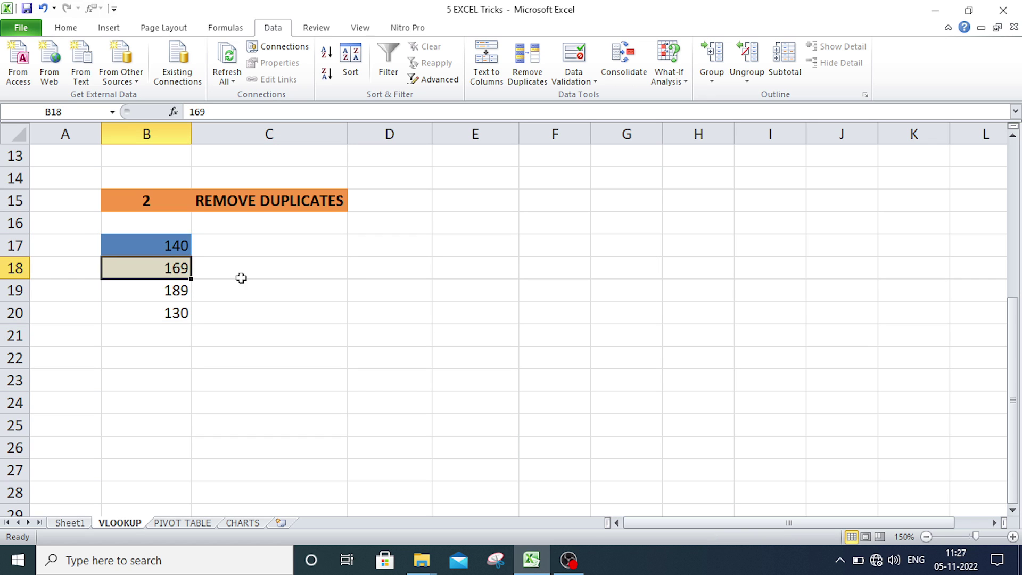
left_click(268, 284)
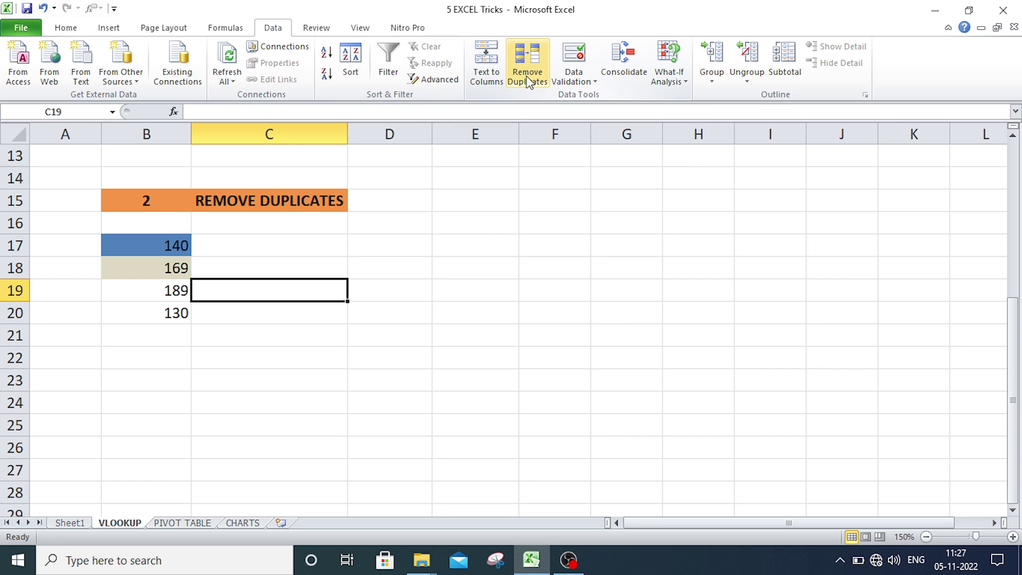
left_click(468, 260)
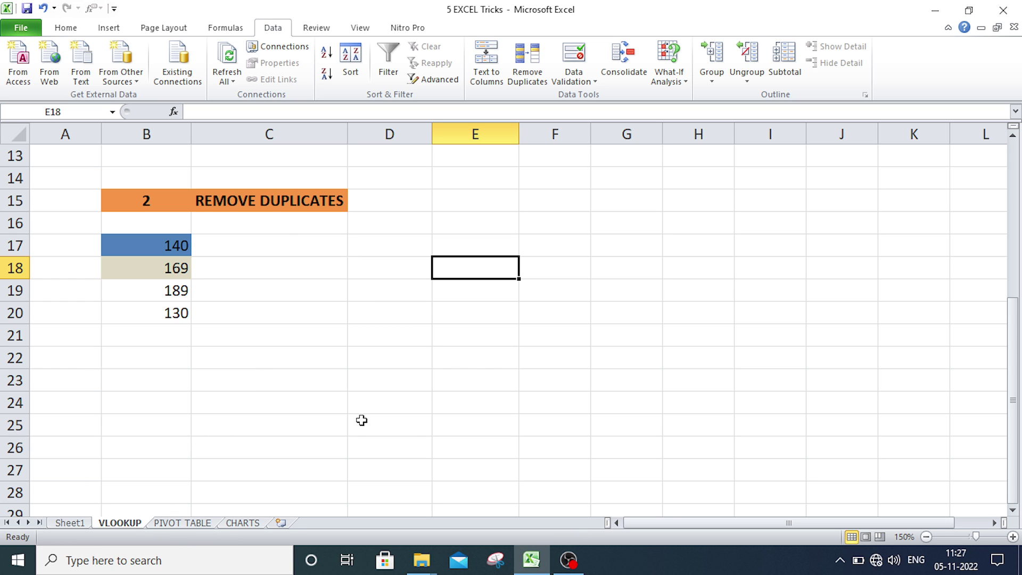
left_click(182, 523)
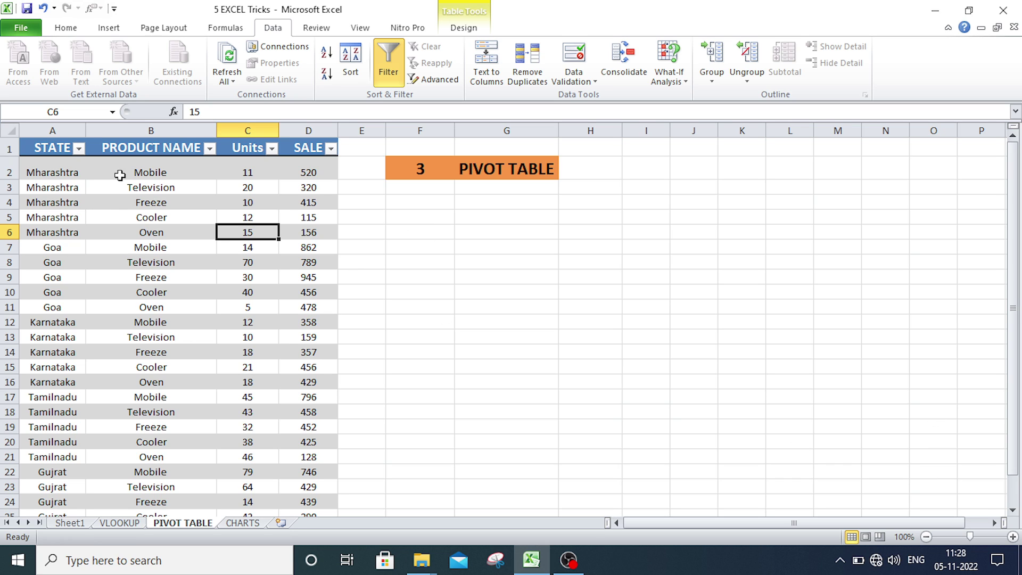
- Insert a pivot table from the A1:D26 sales table onto the existing sheet at F4
left_click(39, 148)
left_click_drag(39, 148, 307, 486)
scroll(230, 449, "up", 1)
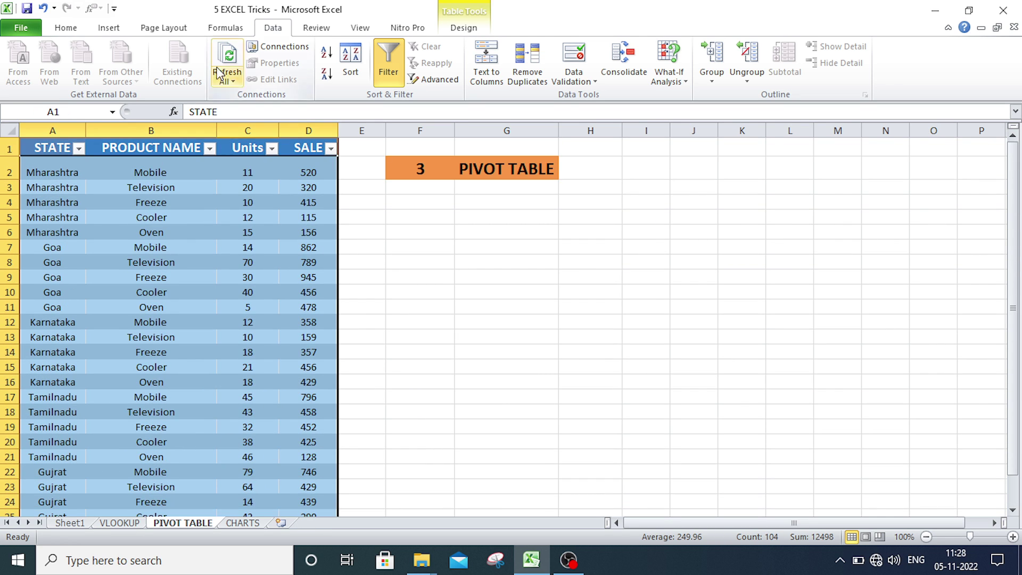
left_click(100, 31)
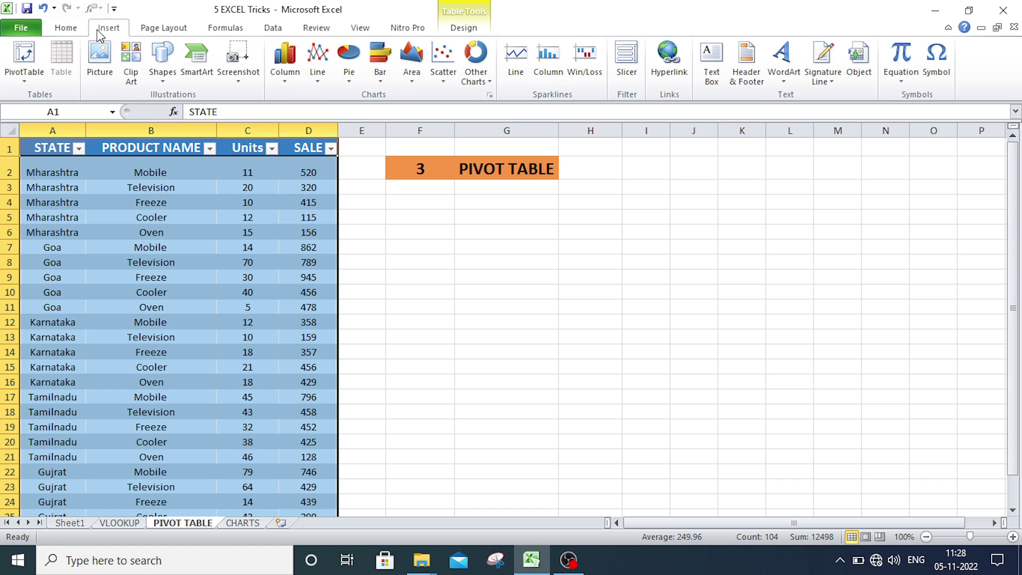
left_click(19, 65)
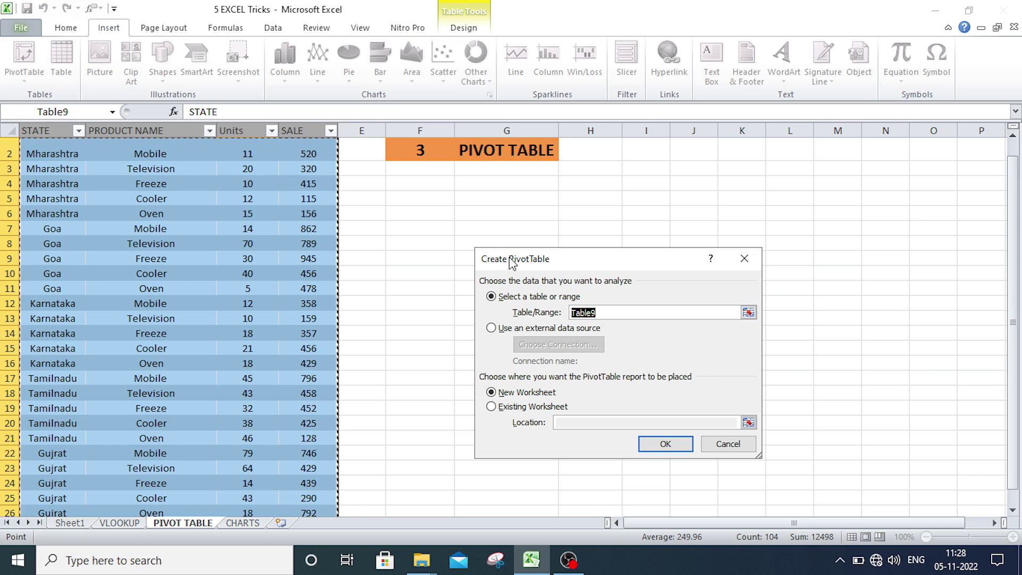
left_click_drag(512, 262, 488, 282)
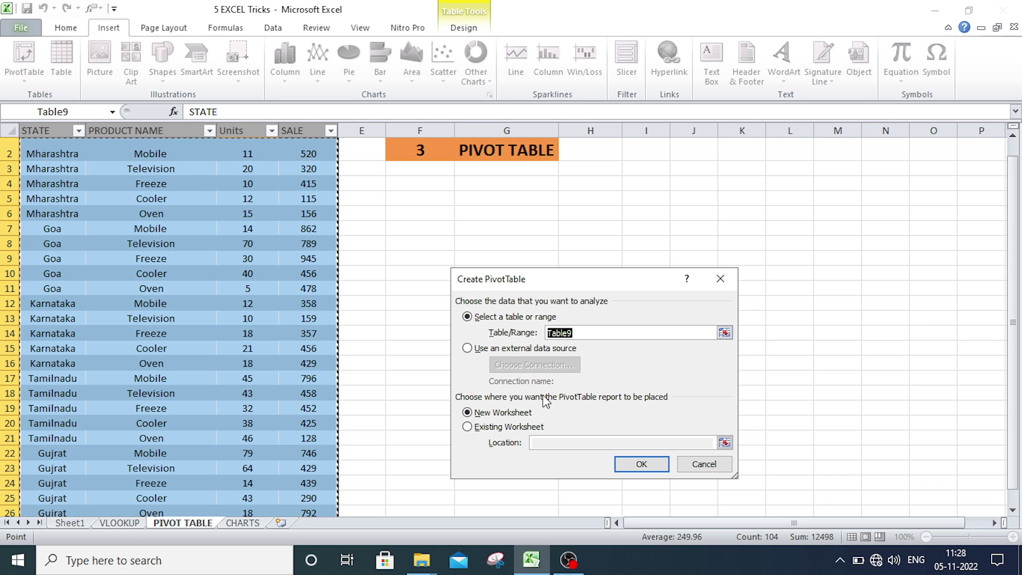
left_click(467, 427)
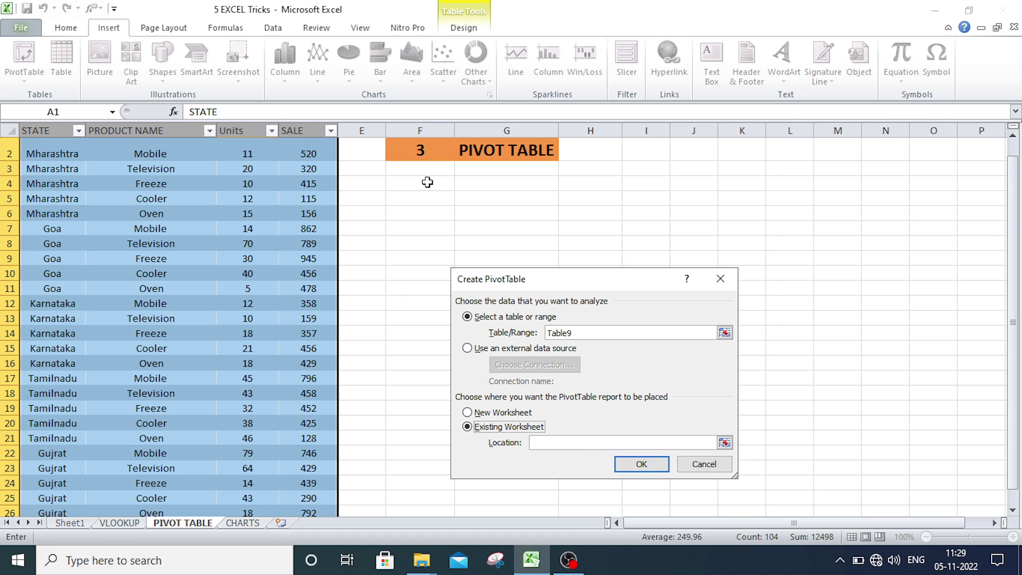
left_click(427, 182)
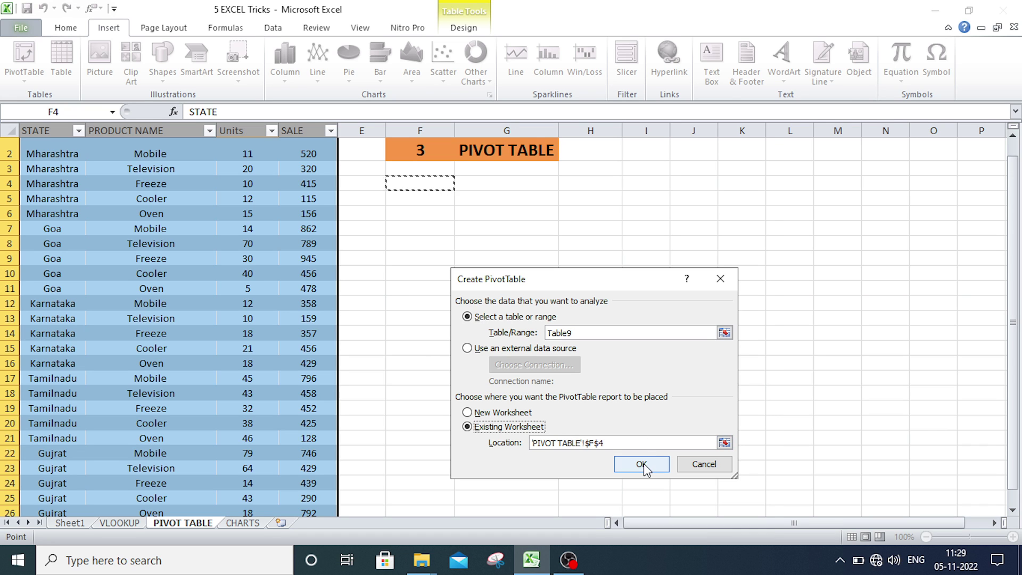
left_click(642, 465)
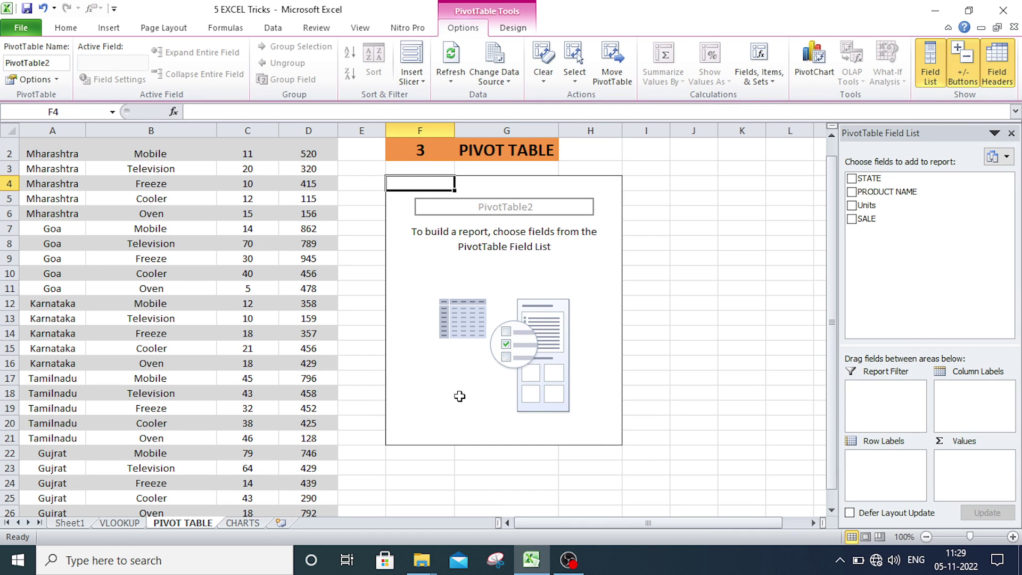
- Build the pivot with STATE as row labels and Sum of Units as values
scroll(247, 354, "up", 1)
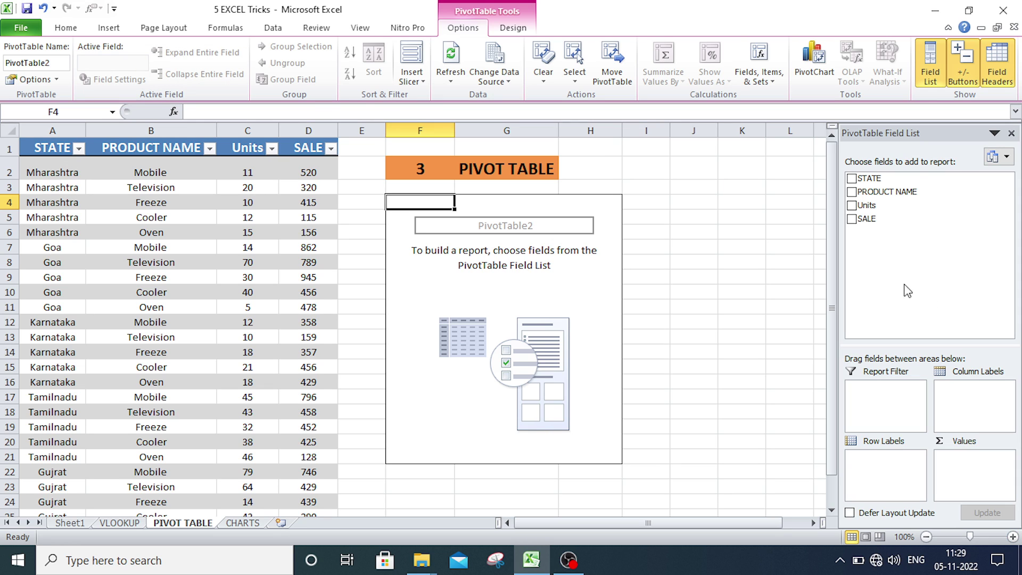
left_click_drag(872, 178, 906, 470)
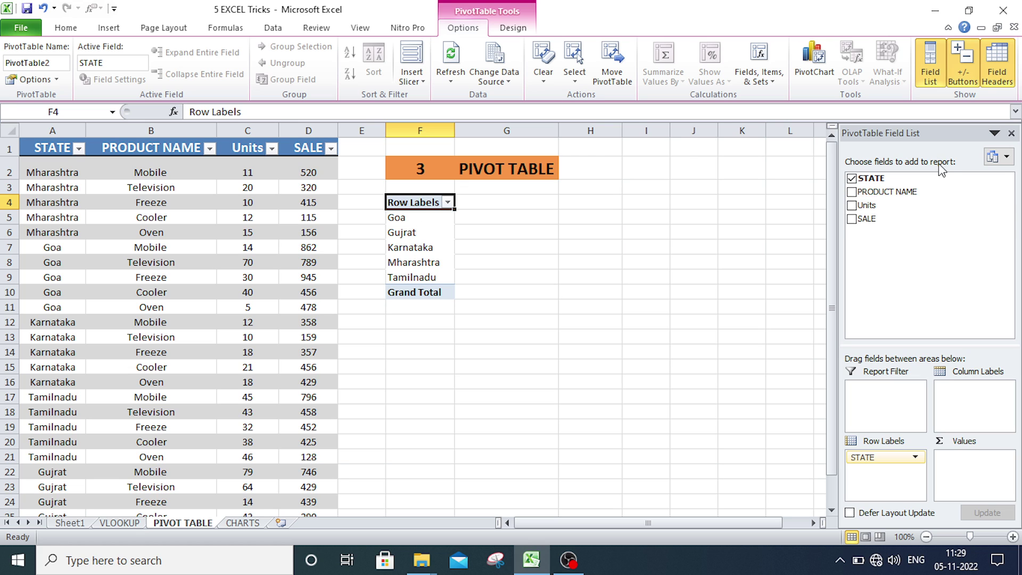
left_click_drag(891, 208, 981, 462)
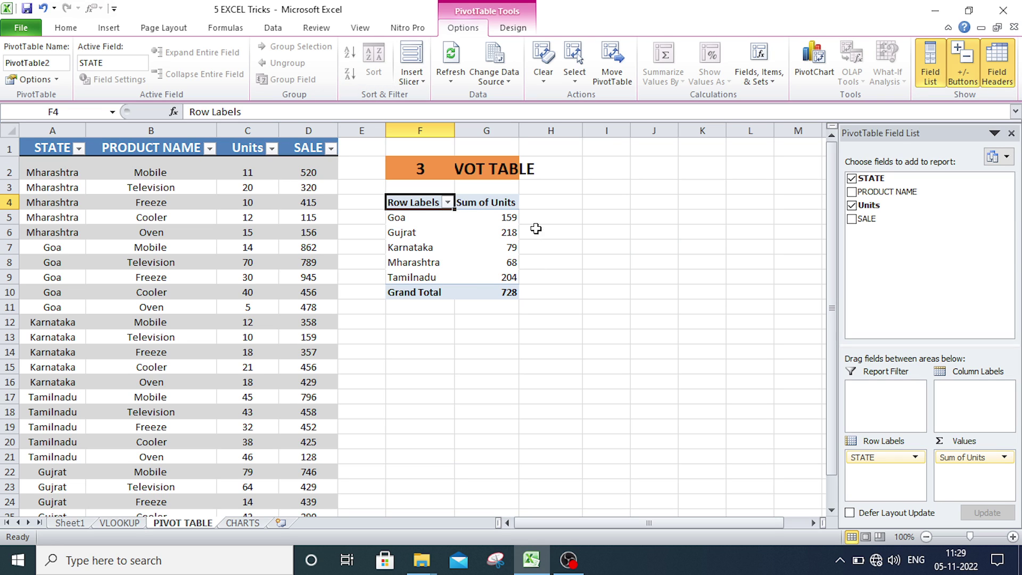
- Cross-check Goa's 159 units against its source rows, then view Gujrat's 218
left_click(397, 222)
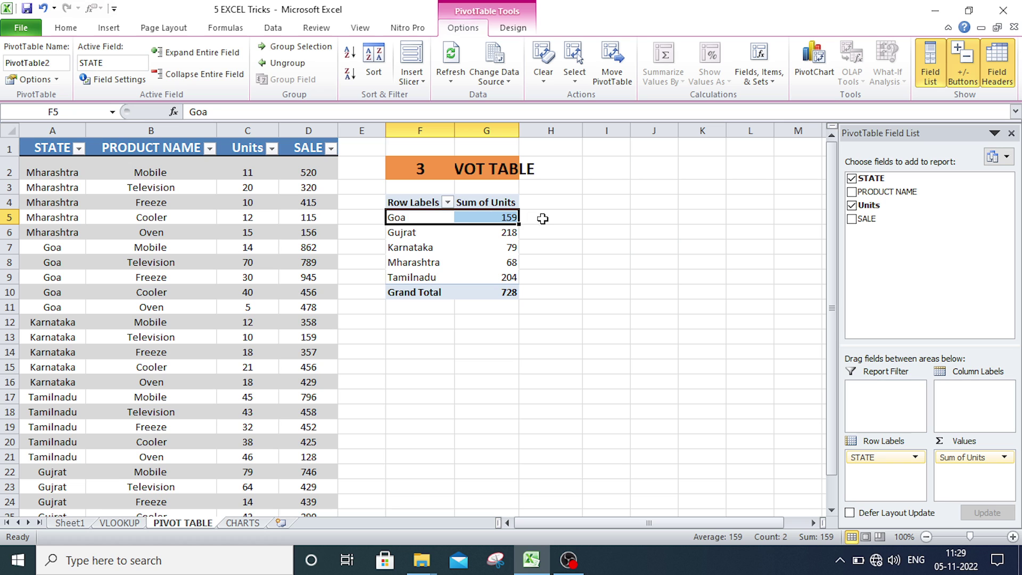
left_click(495, 220)
left_click_drag(247, 250, 261, 307)
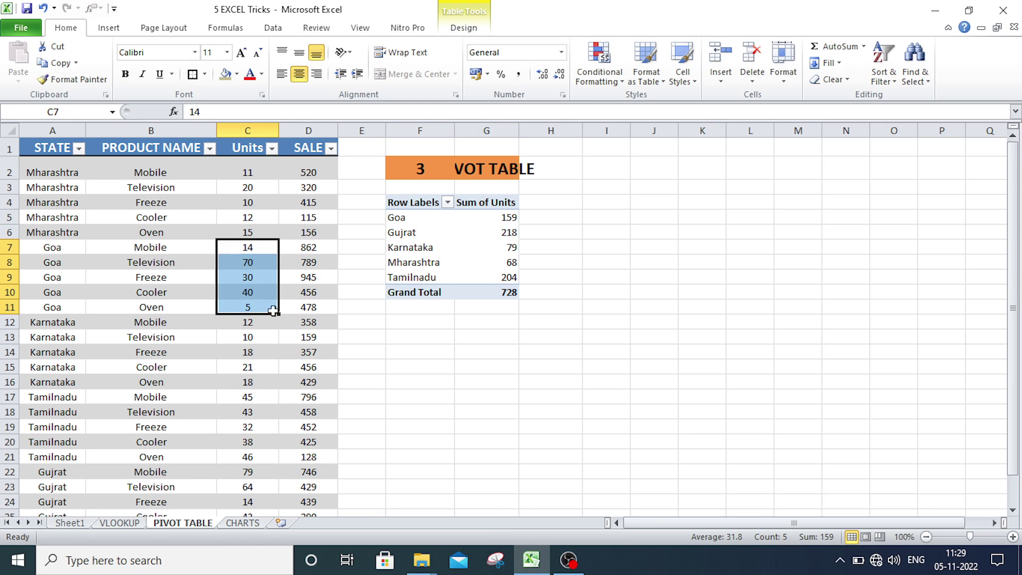
left_click(379, 249)
left_click(432, 233)
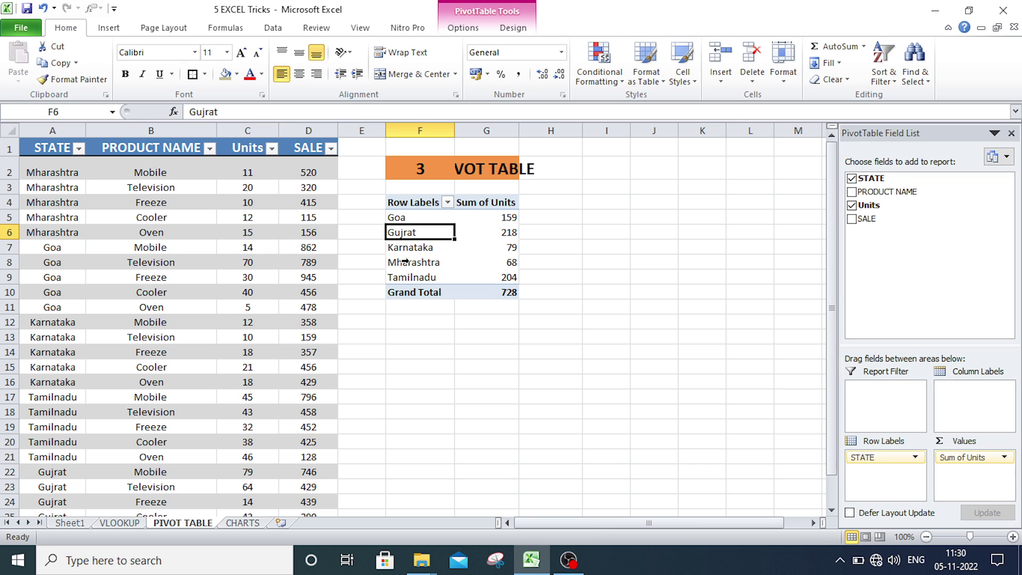
left_click(502, 233)
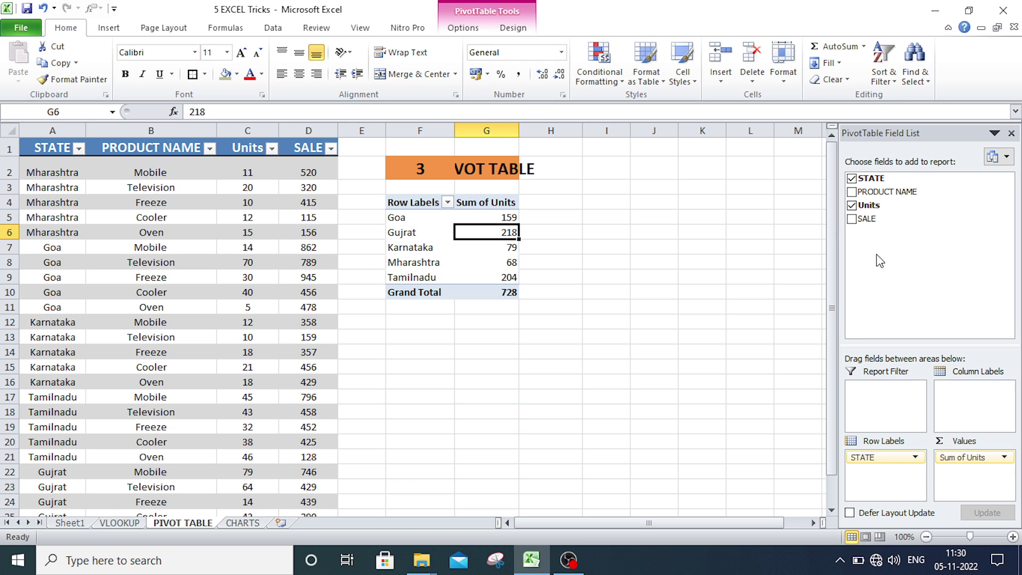
- Replace Sum of Units with Sum of SALE and drill into Gujrat's 2696 on Sheet5
left_click(967, 456)
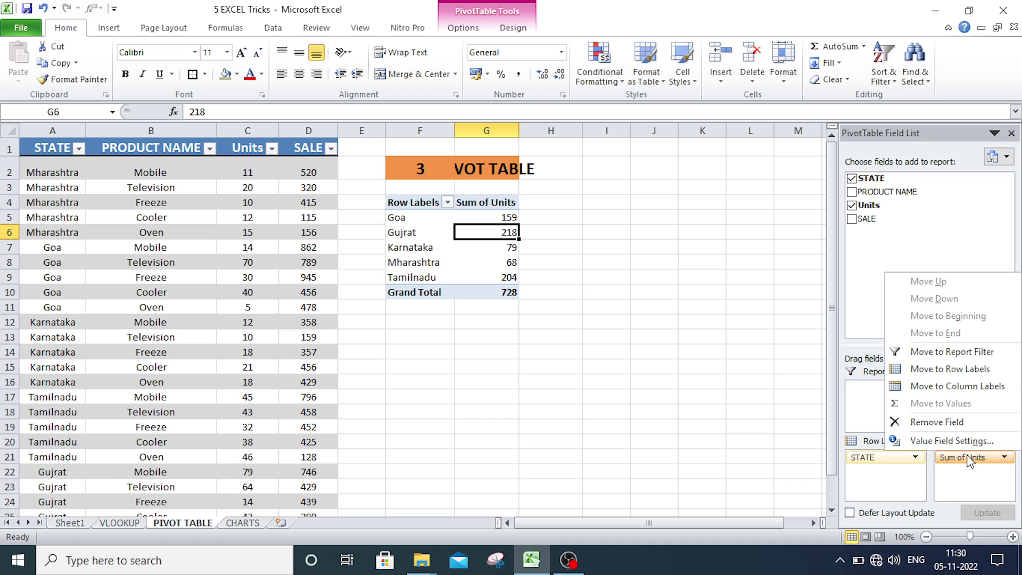
left_click(935, 422)
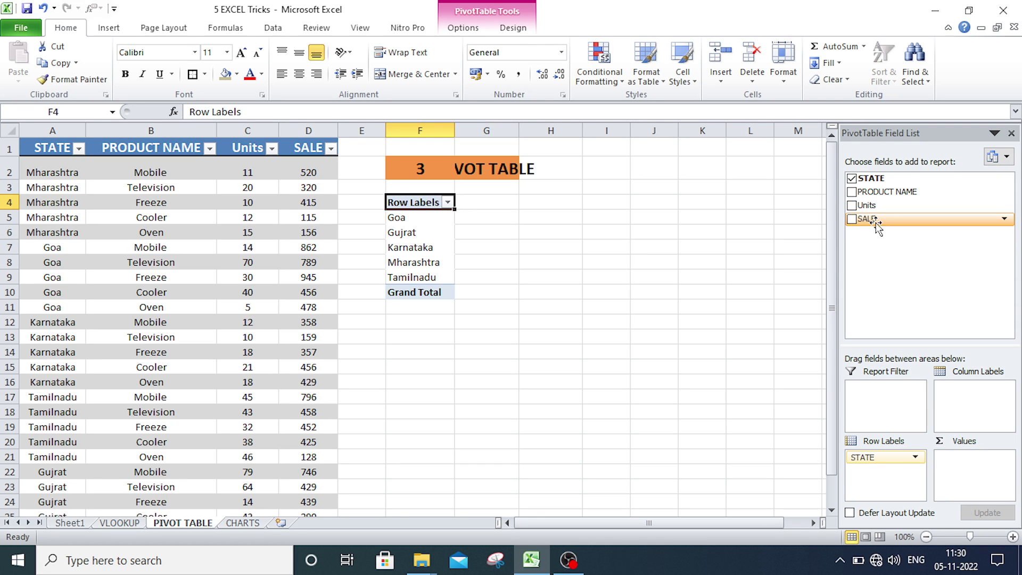
left_click_drag(876, 224, 972, 471)
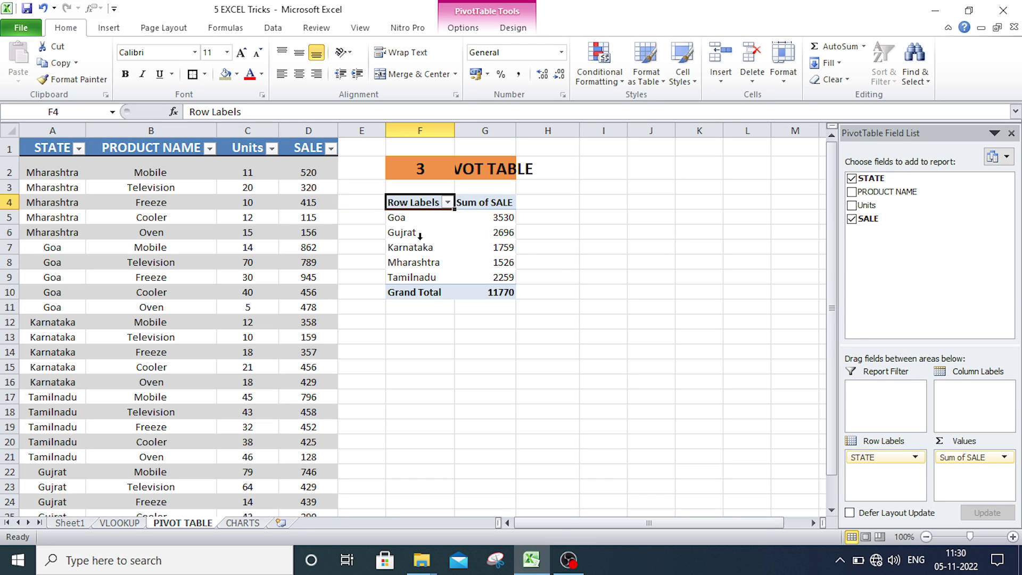
left_click(503, 236)
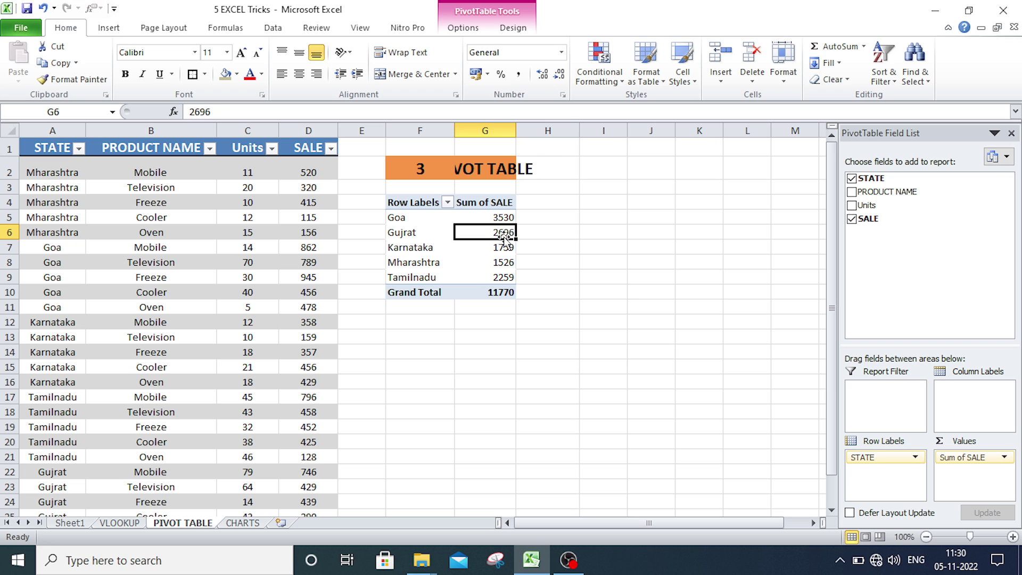
double_click(504, 233)
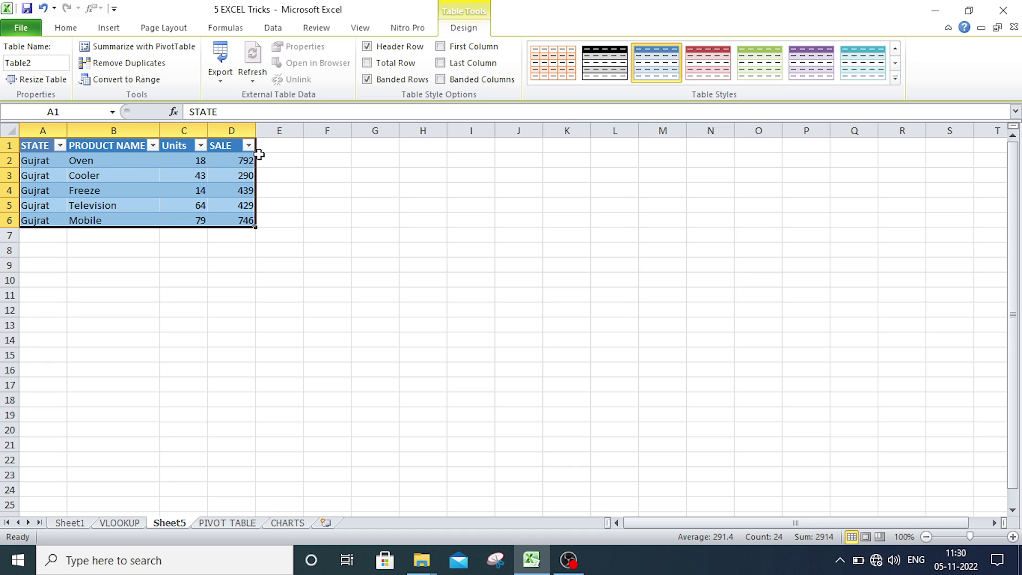
- Leave Sheet5's Gujrat details and return to the Sum of SALE pivot totalling 11770
left_click(247, 307)
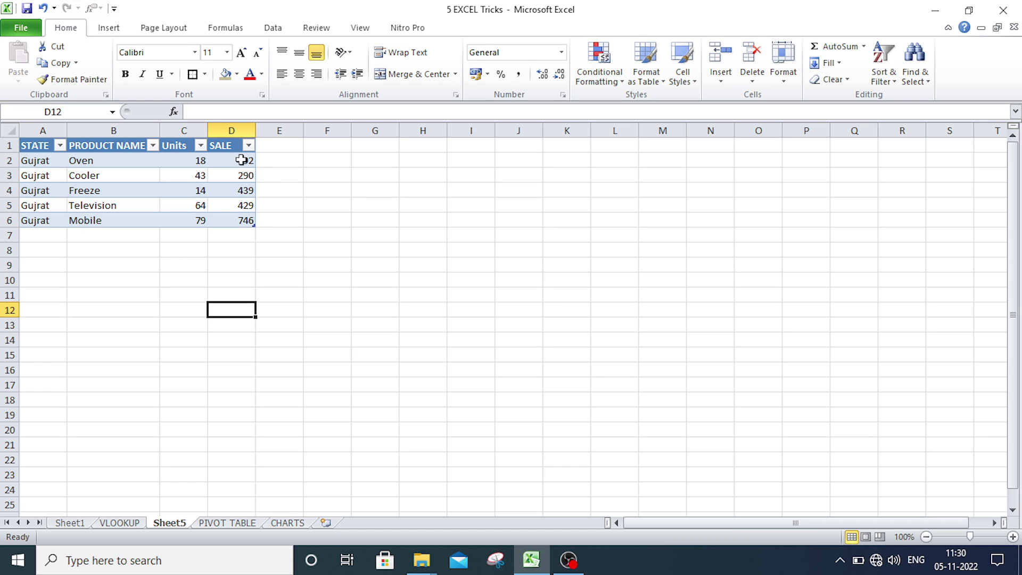
left_click(218, 523)
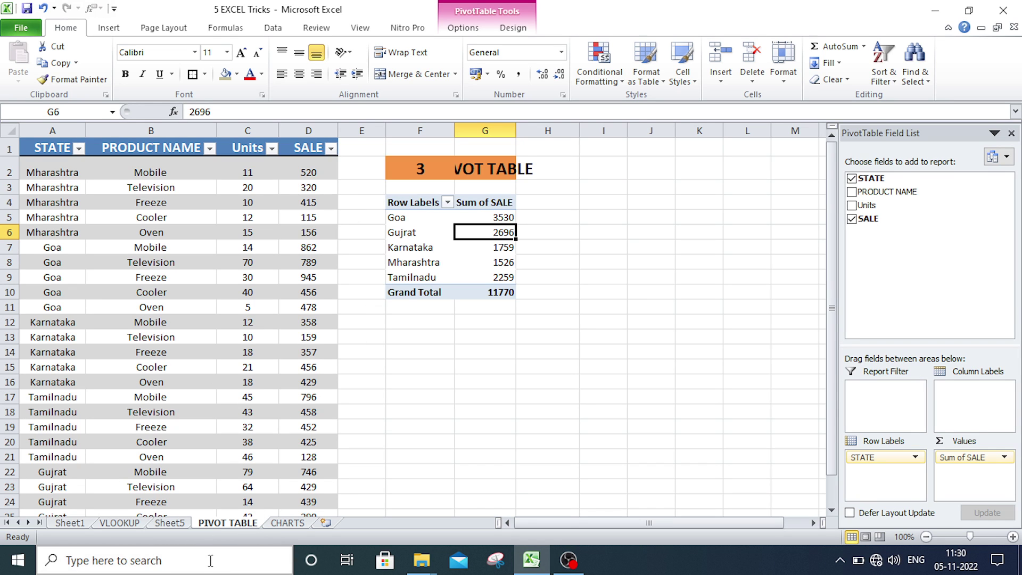
scroll(219, 442, "down", 3)
scroll(221, 440, "up", 3)
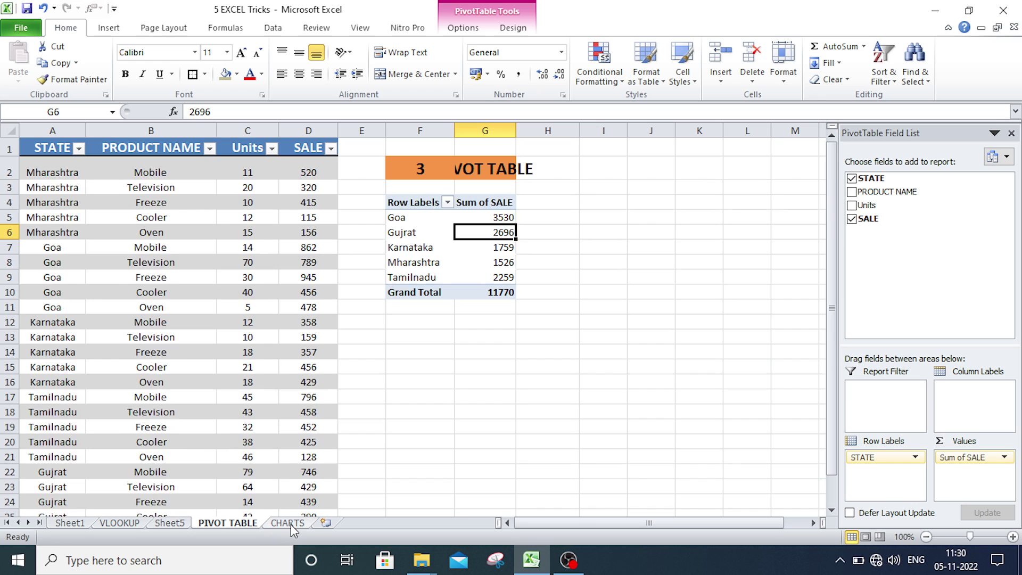
left_click(287, 524)
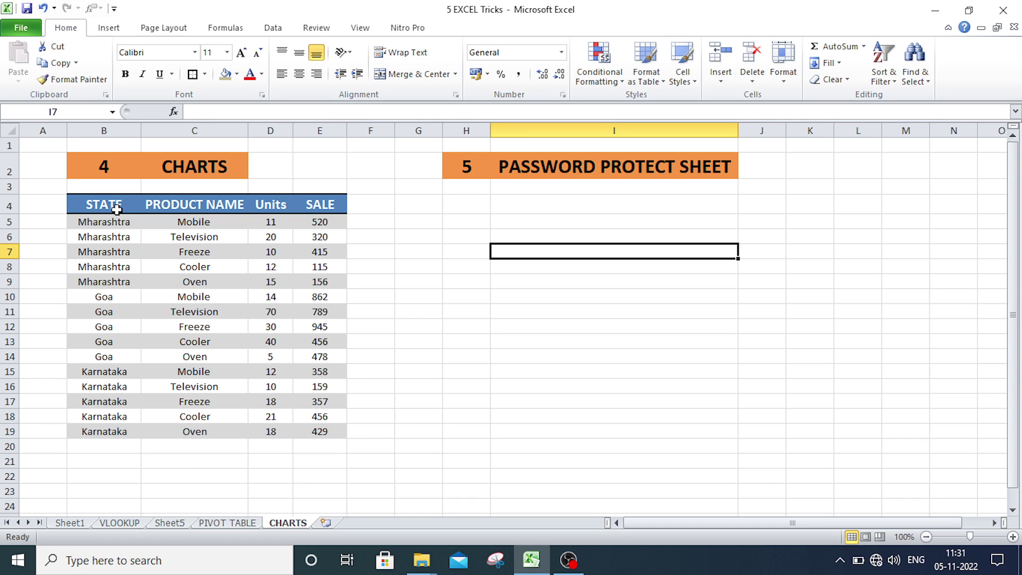
left_click_drag(117, 209, 318, 428)
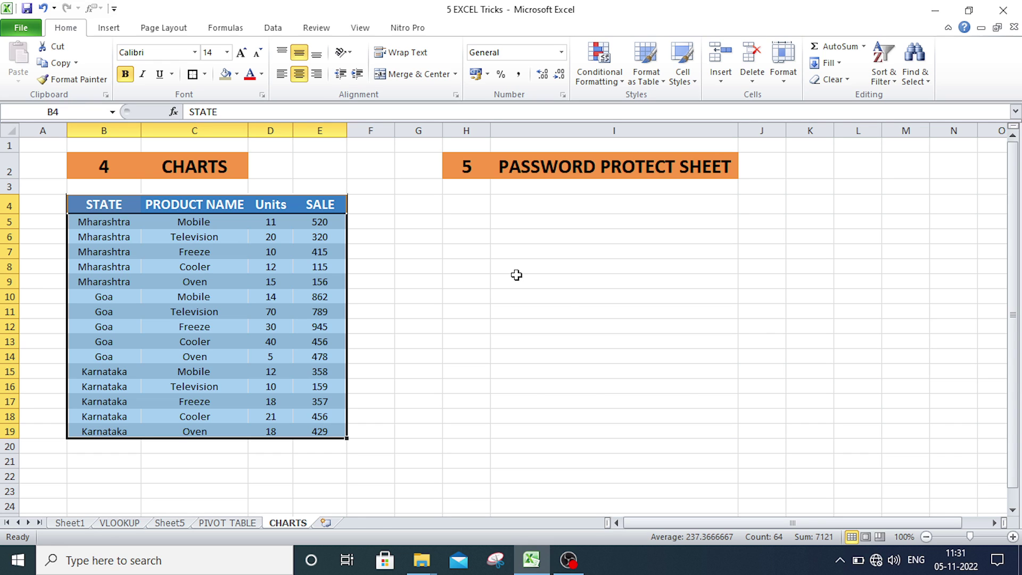
key("F11")
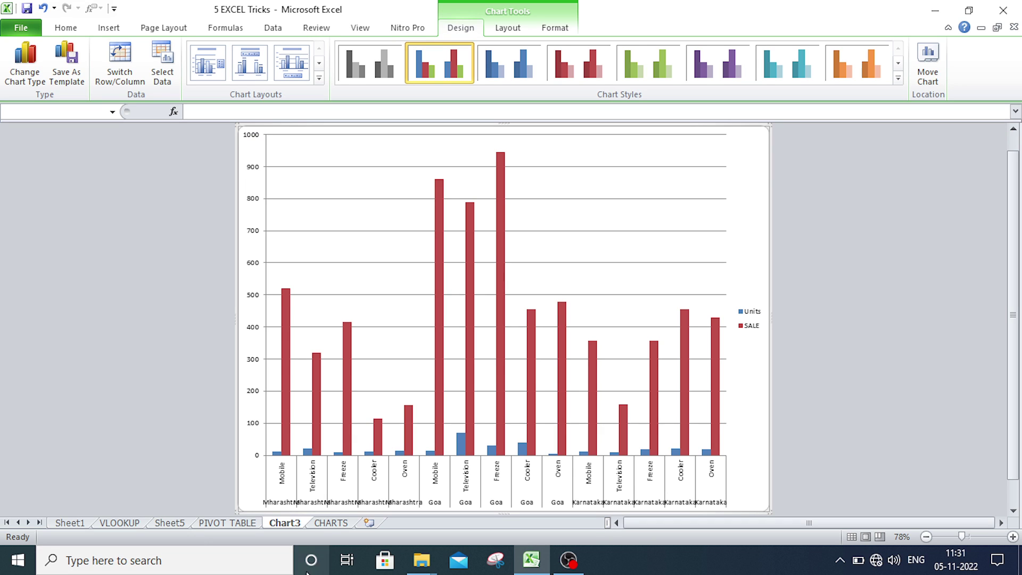
scroll(397, 334, "up", 1)
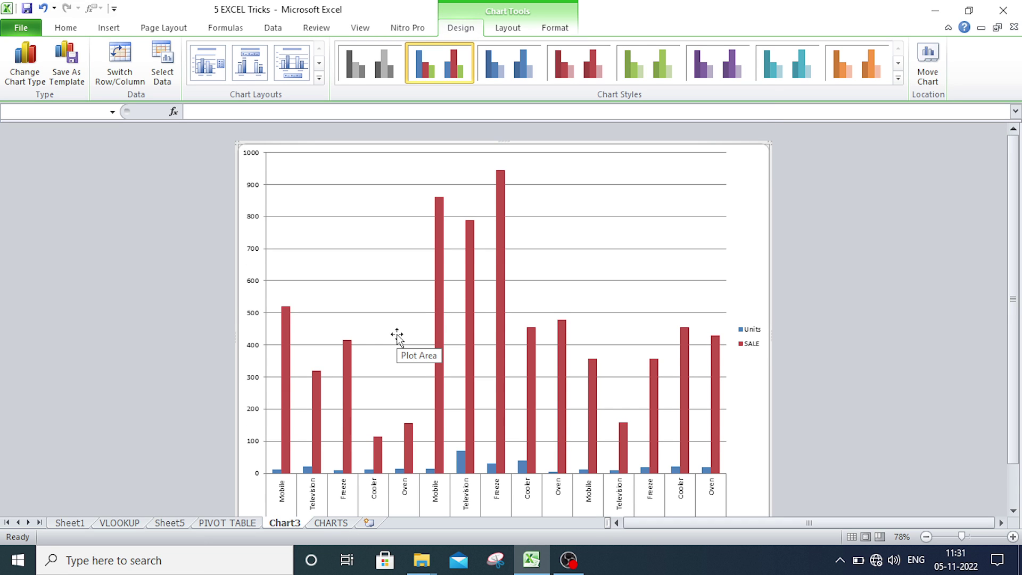
scroll(396, 335, "down", 2)
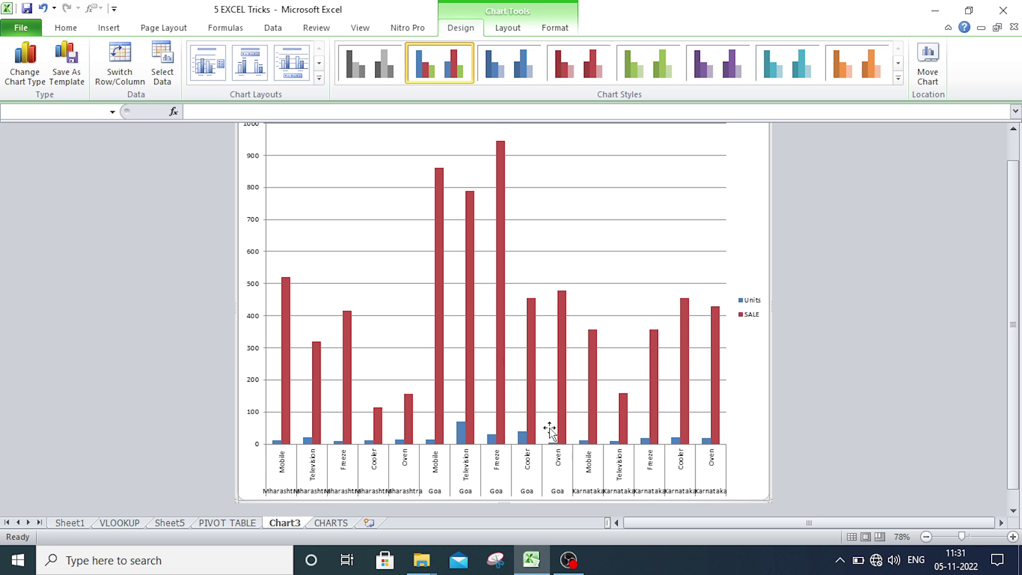
left_click(332, 523)
left_click(459, 265)
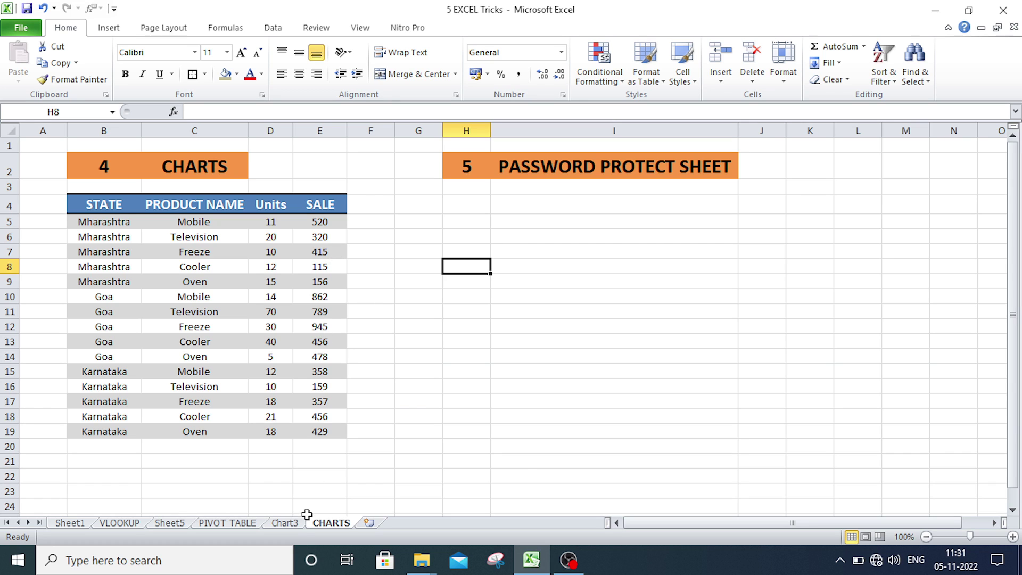
left_click(284, 523)
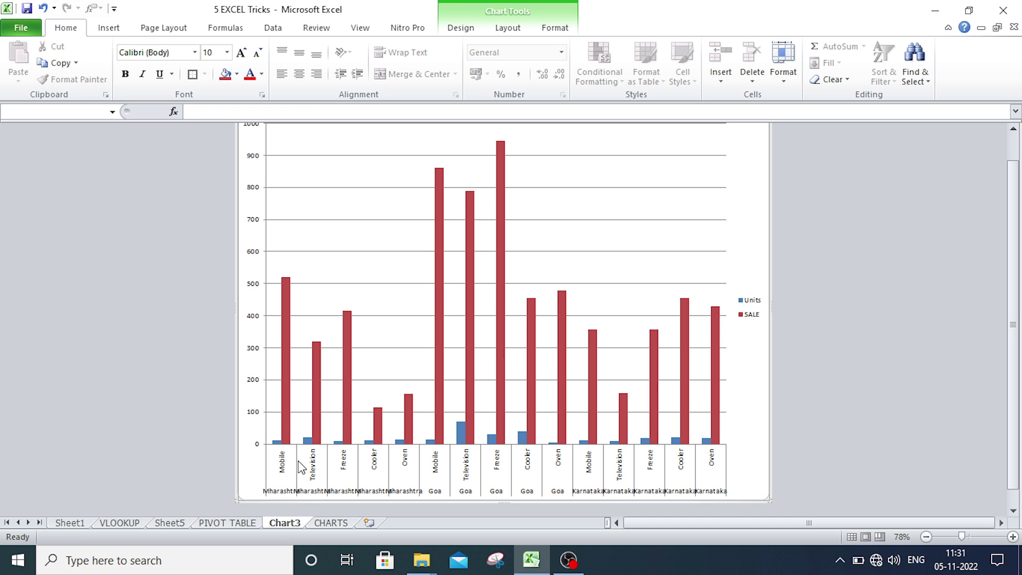
scroll(302, 469, "up", 3)
scroll(302, 470, "up", 1, "ctrl")
scroll(333, 397, "down", 5)
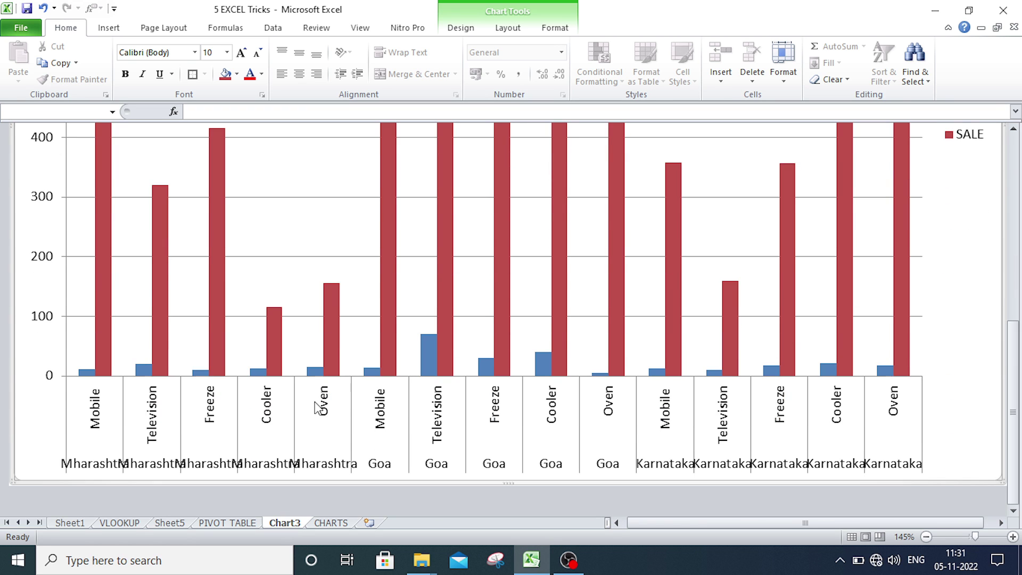
scroll(314, 406, "down", 4, "ctrl")
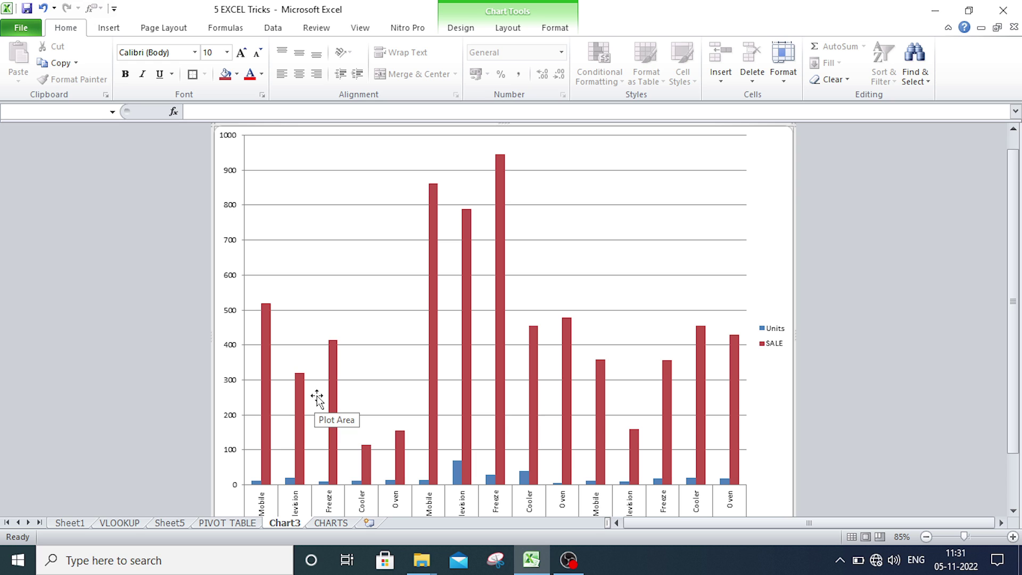
scroll(510, 434, "down", 1, "ctrl")
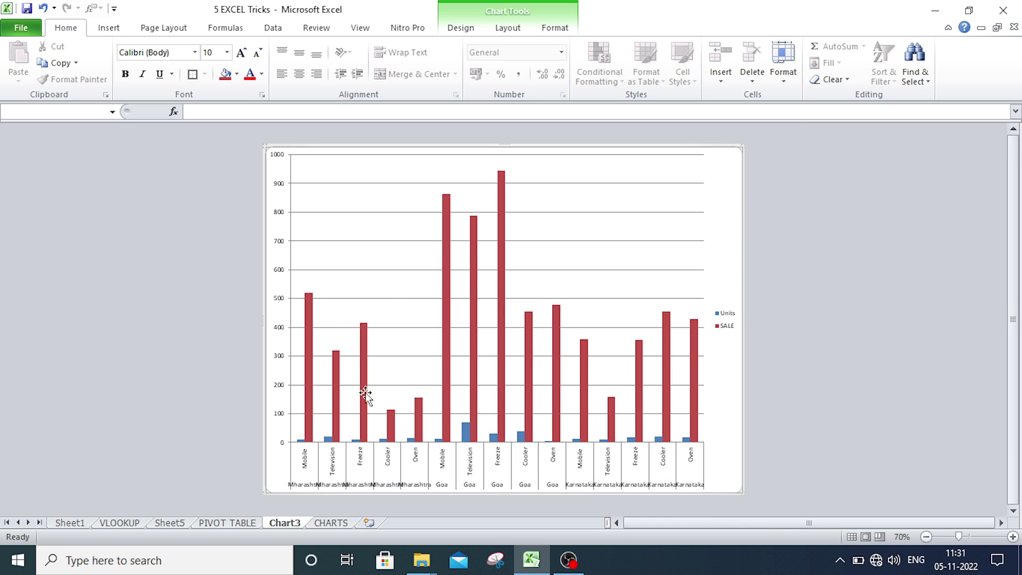
left_click(393, 301)
left_click(731, 232)
left_click(658, 190)
left_click(717, 191)
double_click(717, 190)
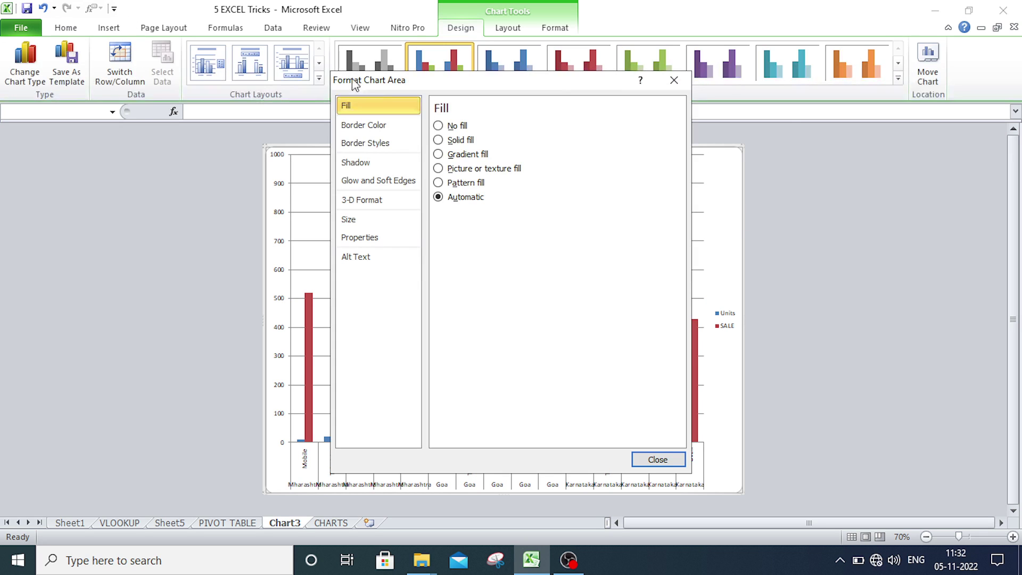
left_click(674, 81)
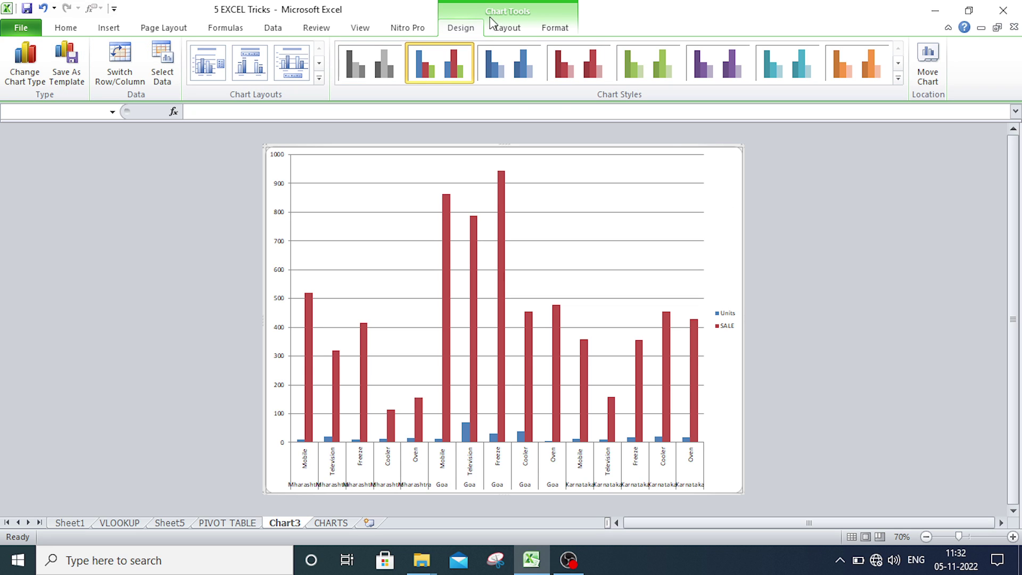
- Switch Chart3's rows and columns so state–product series group under Units and SALE
left_click(120, 62)
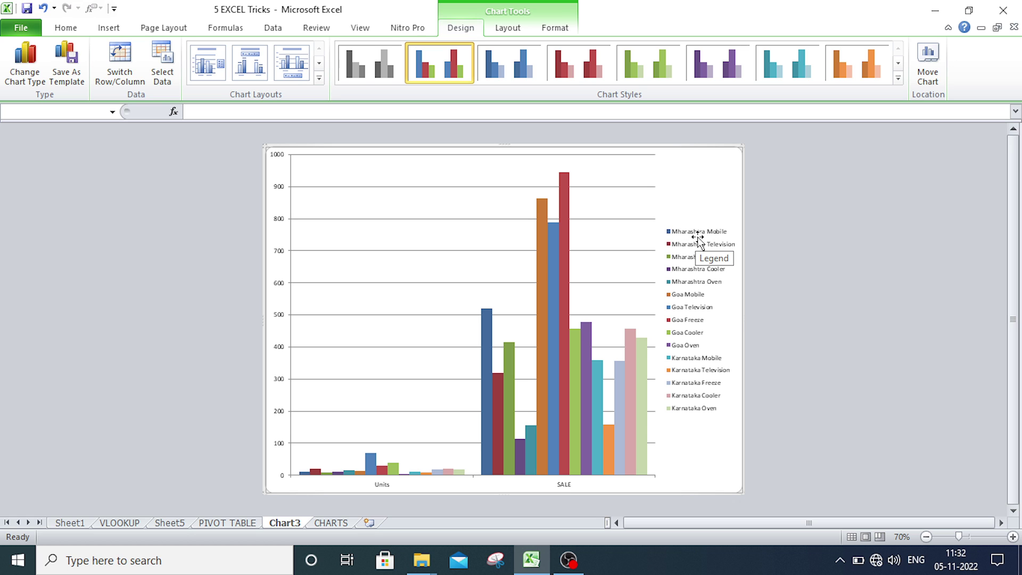
scroll(681, 302, "up", 2, "ctrl")
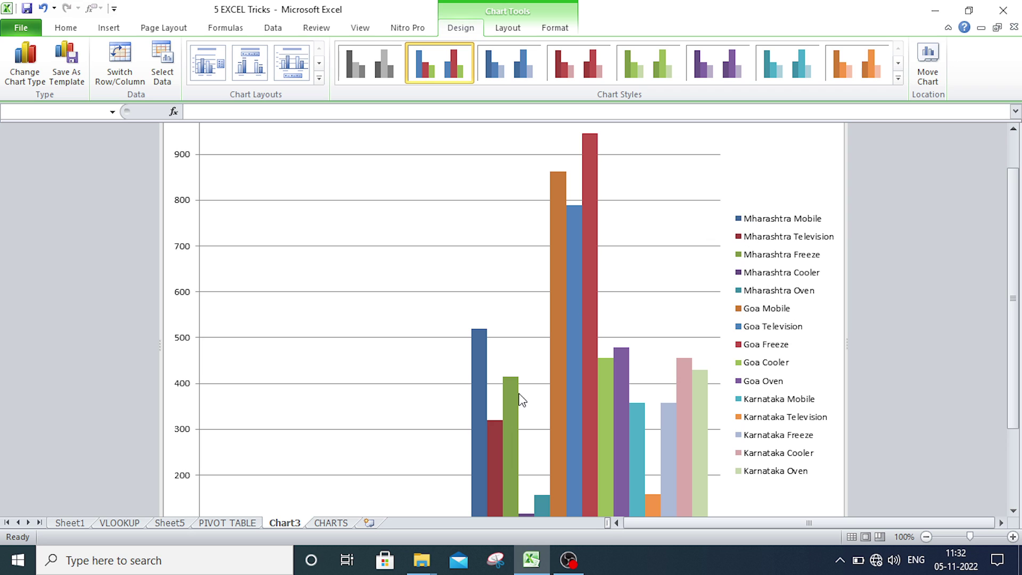
scroll(523, 373, "down", 3)
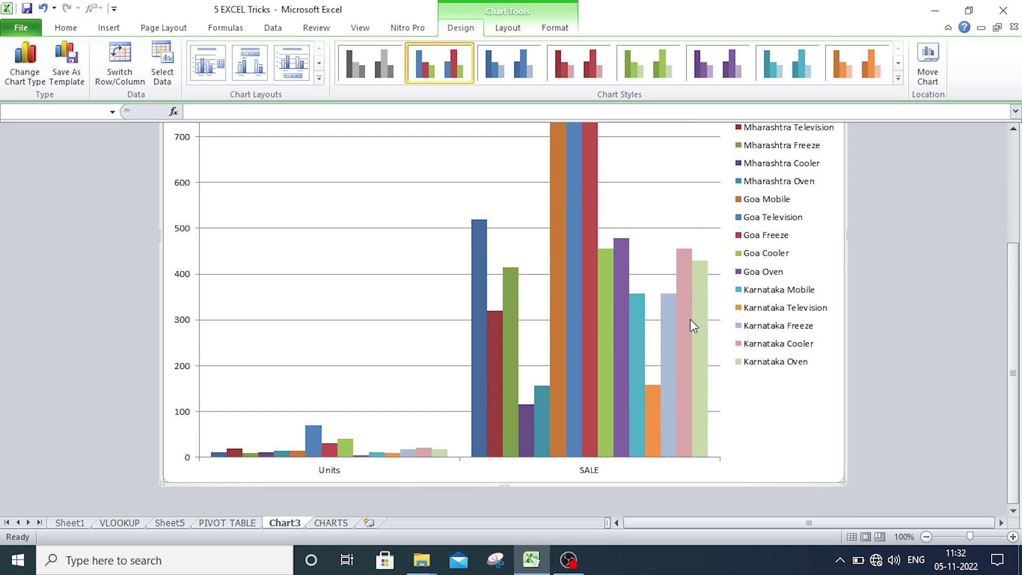
scroll(691, 320, "up", 1)
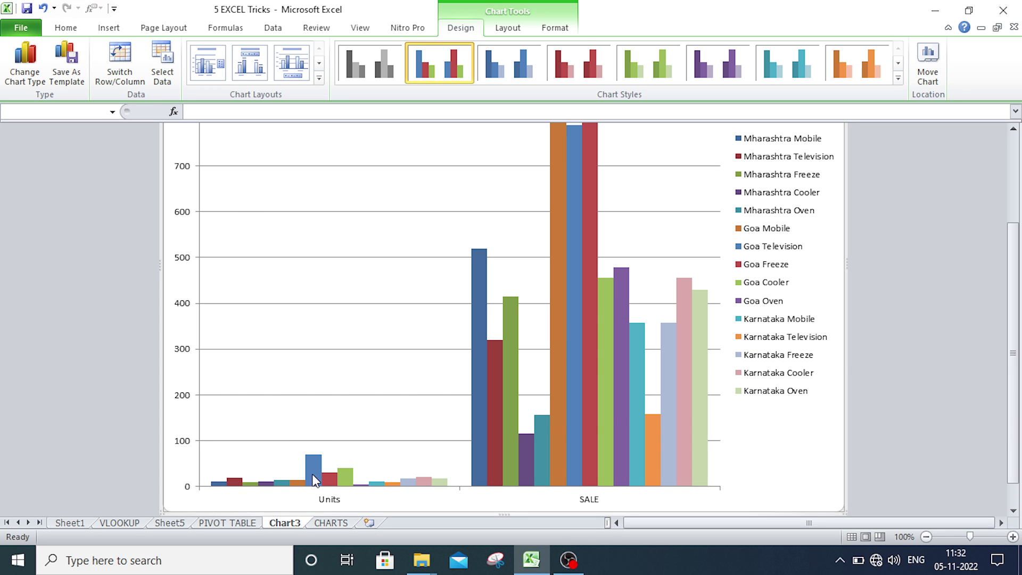
scroll(388, 383, "down", 1, "ctrl")
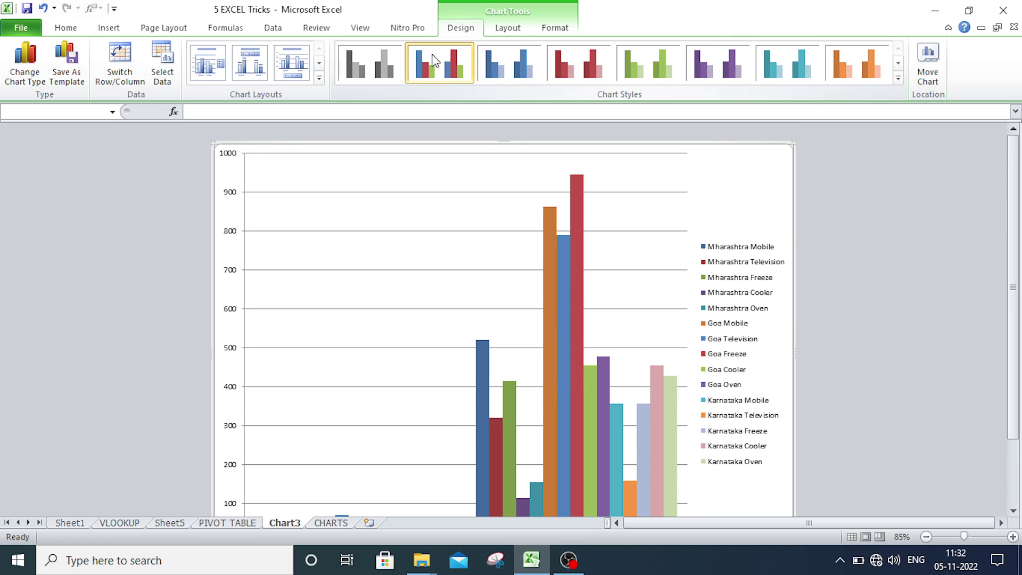
- Apply the second dark chart style, giving Chart3 beveled bars on a black background
left_click(896, 77)
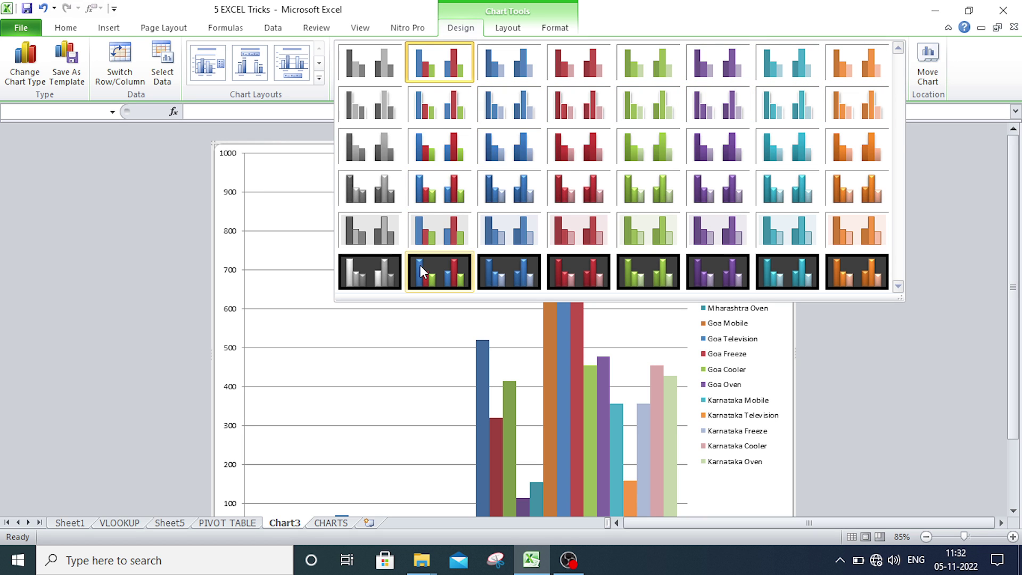
left_click(420, 265)
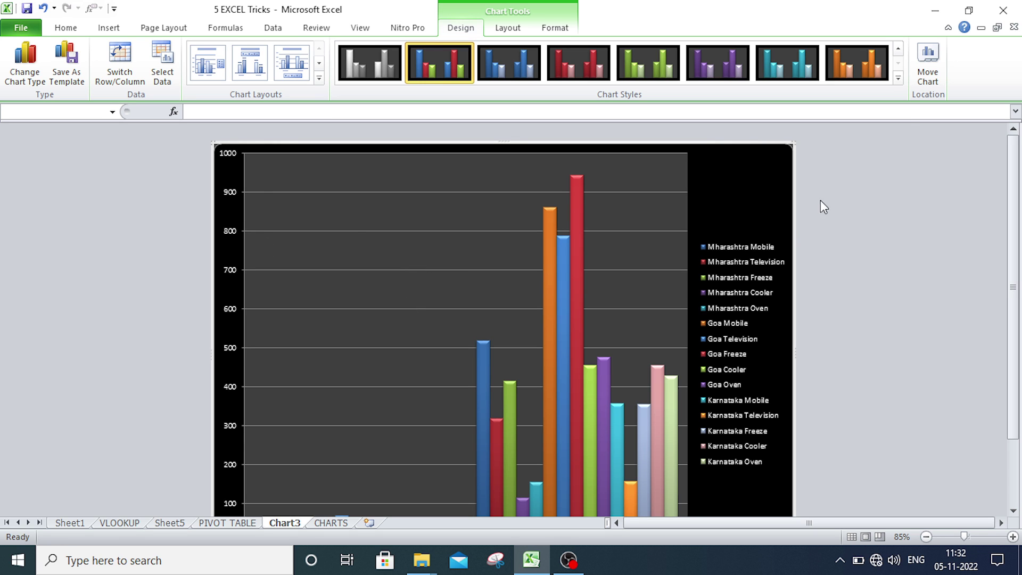
double_click(753, 185)
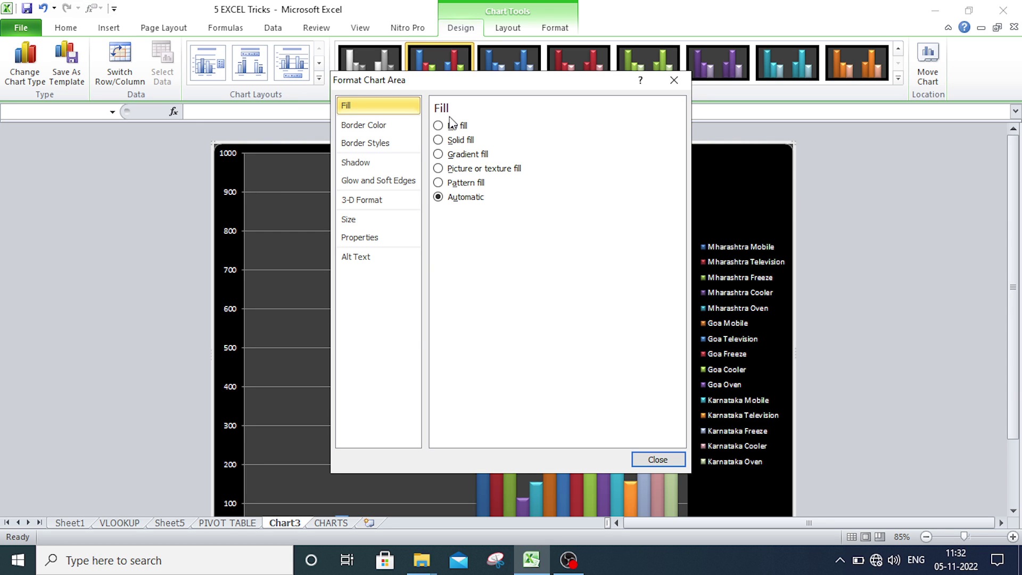
- Fill the chart area with the Fish fossil texture, then return to the CHARTS sheet
left_click(439, 140)
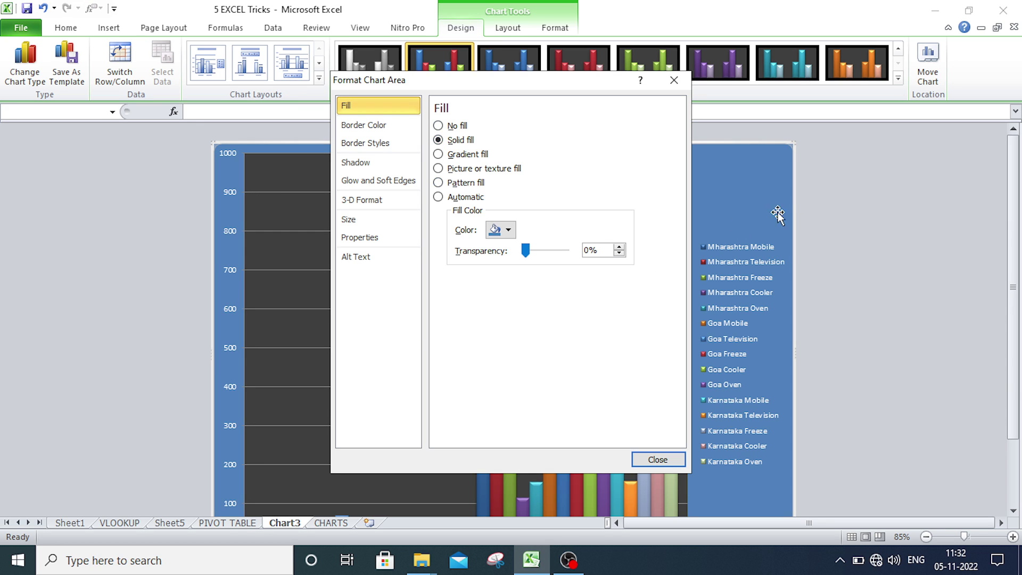
left_click_drag(503, 86, 780, 145)
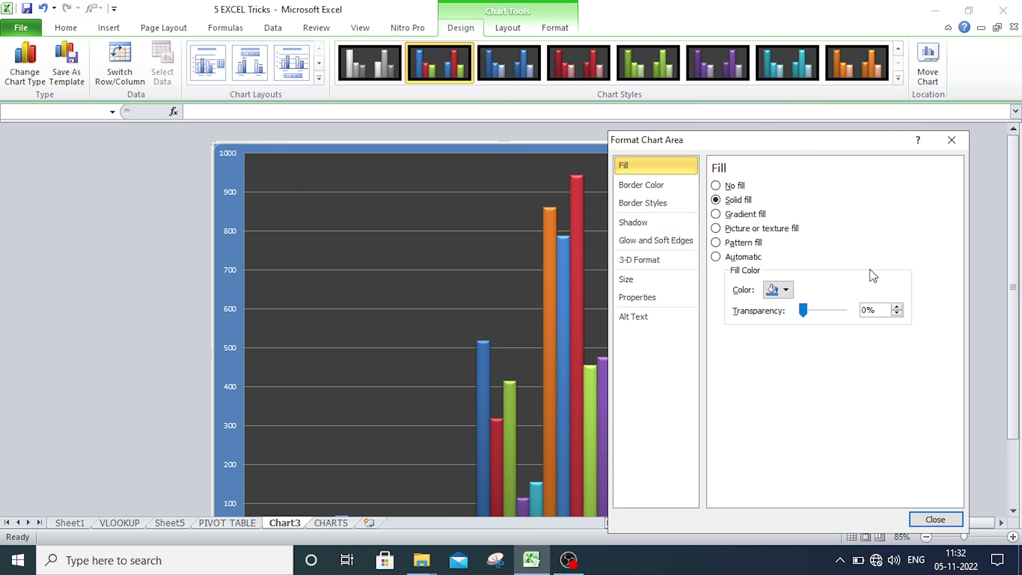
left_click(737, 216)
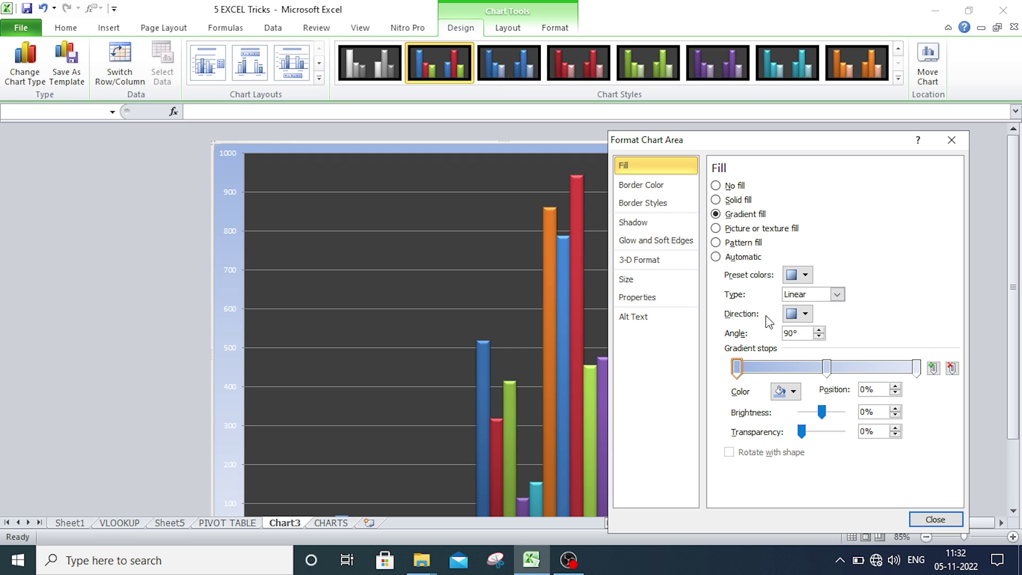
left_click(733, 230)
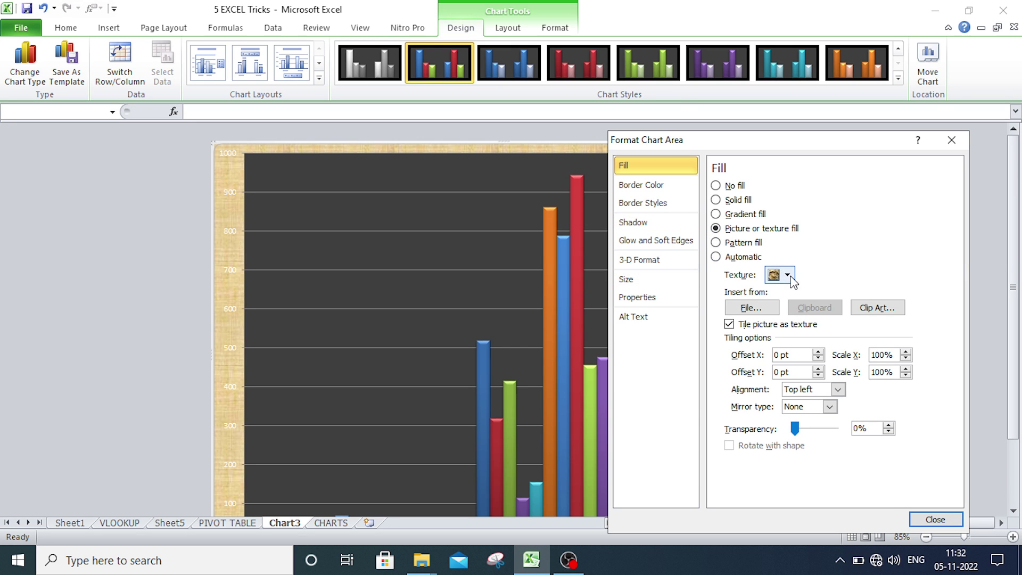
left_click(786, 275)
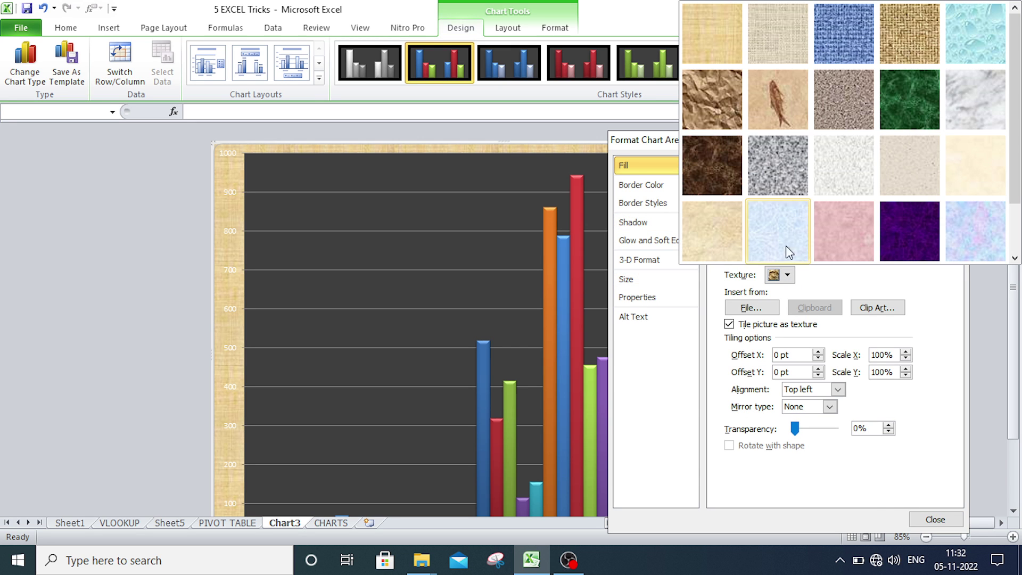
left_click(769, 97)
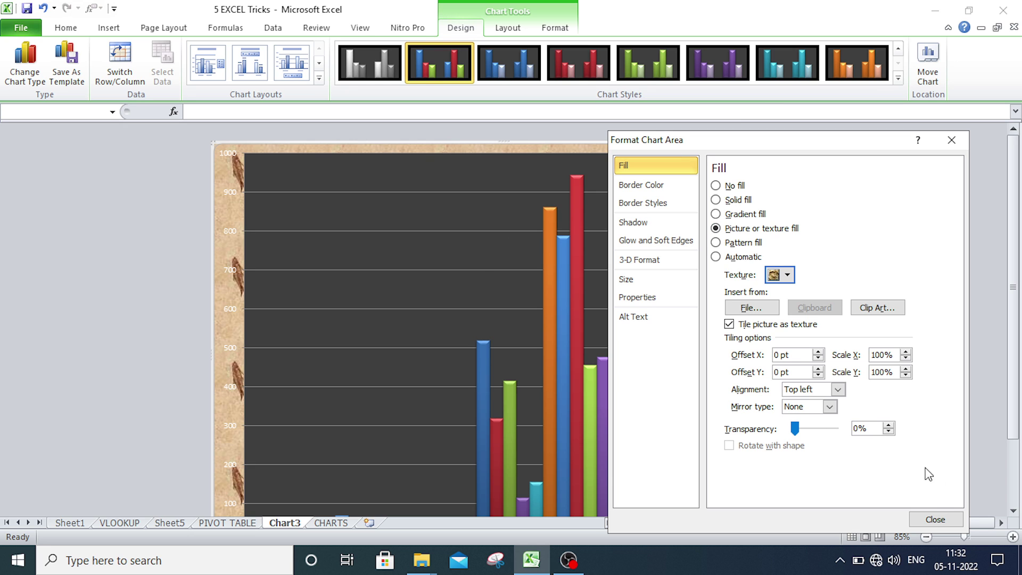
left_click(934, 519)
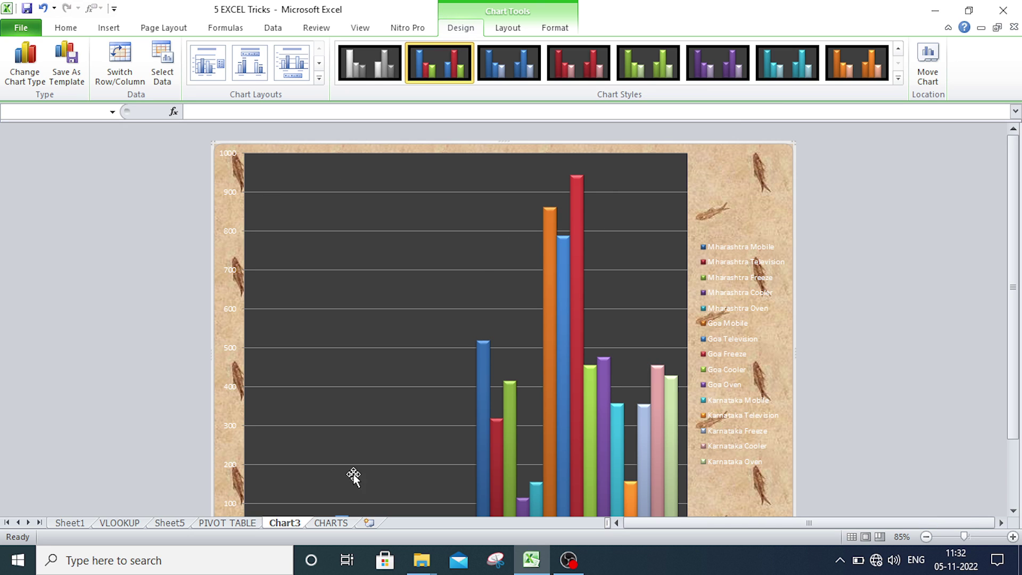
left_click(329, 524)
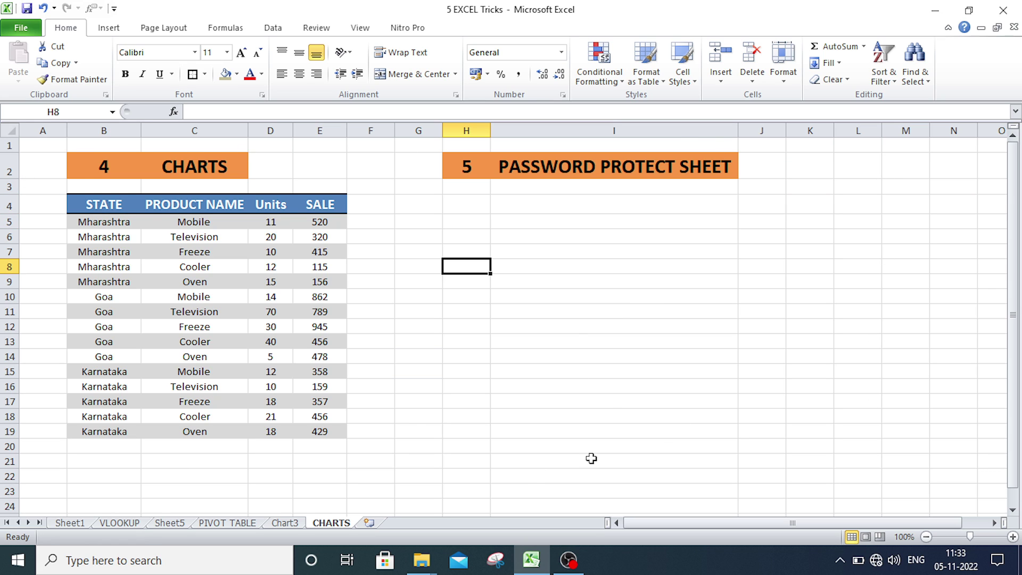
left_click_drag(828, 361, 768, 356)
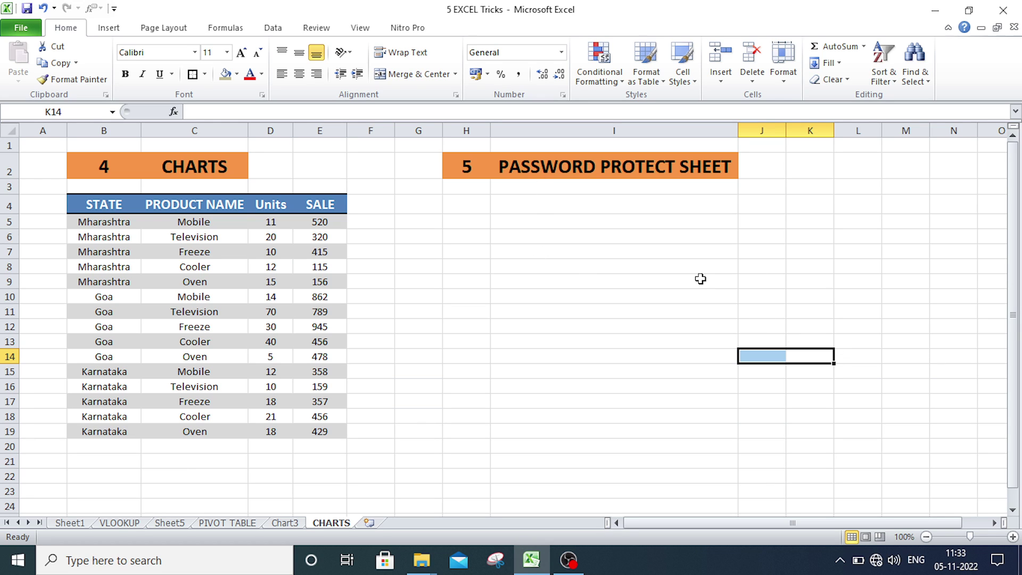
left_click(866, 262)
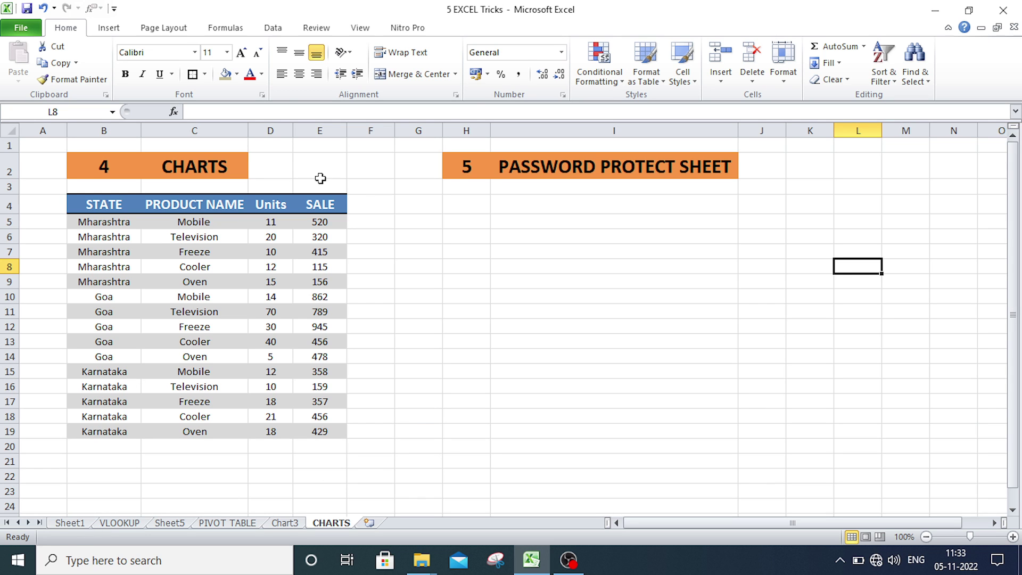
left_click(673, 273)
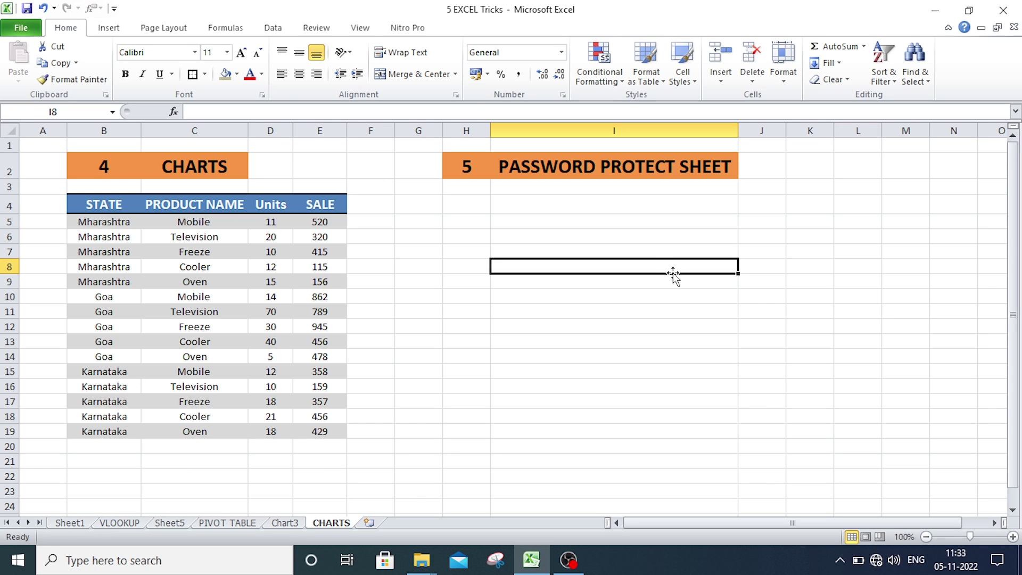
- Encrypt the workbook with a confirmed password to open, then close it
left_click(14, 30)
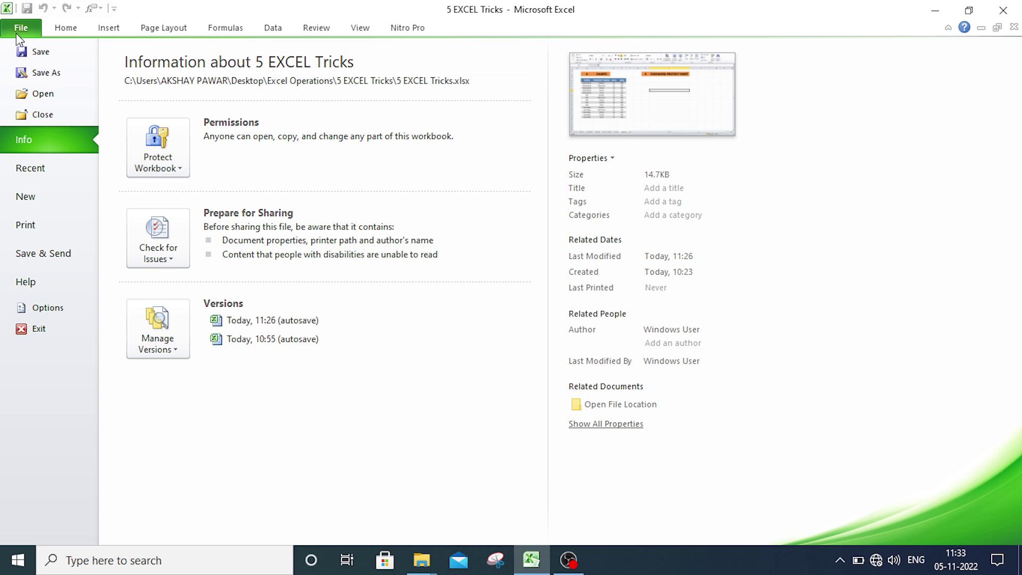
left_click(156, 151)
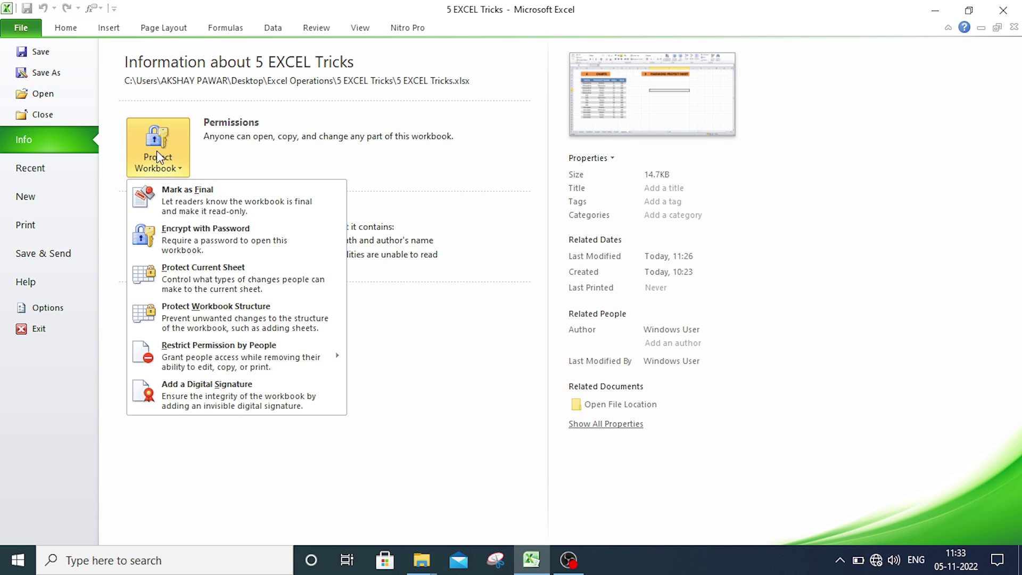
left_click(182, 236)
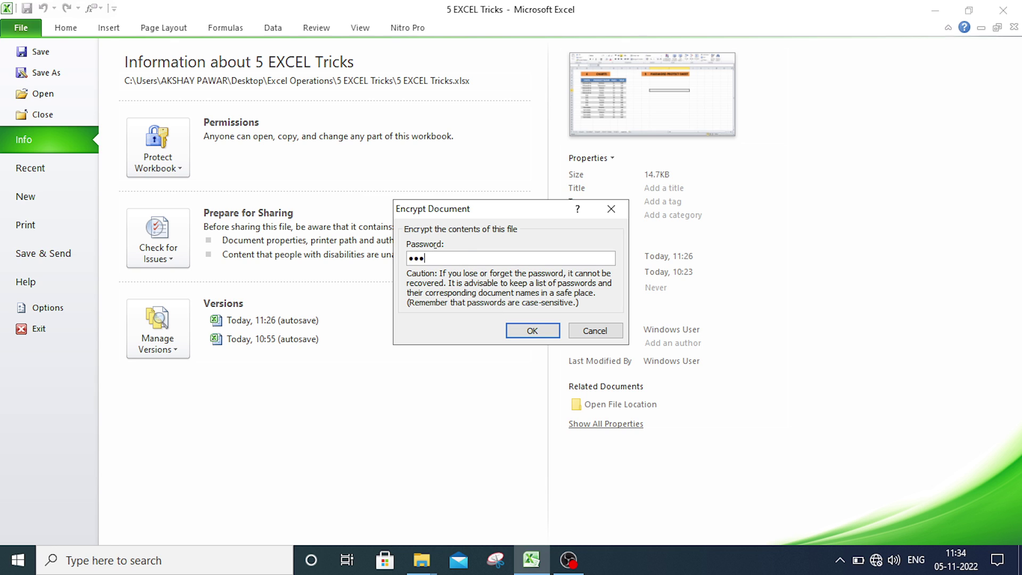
left_click(533, 331)
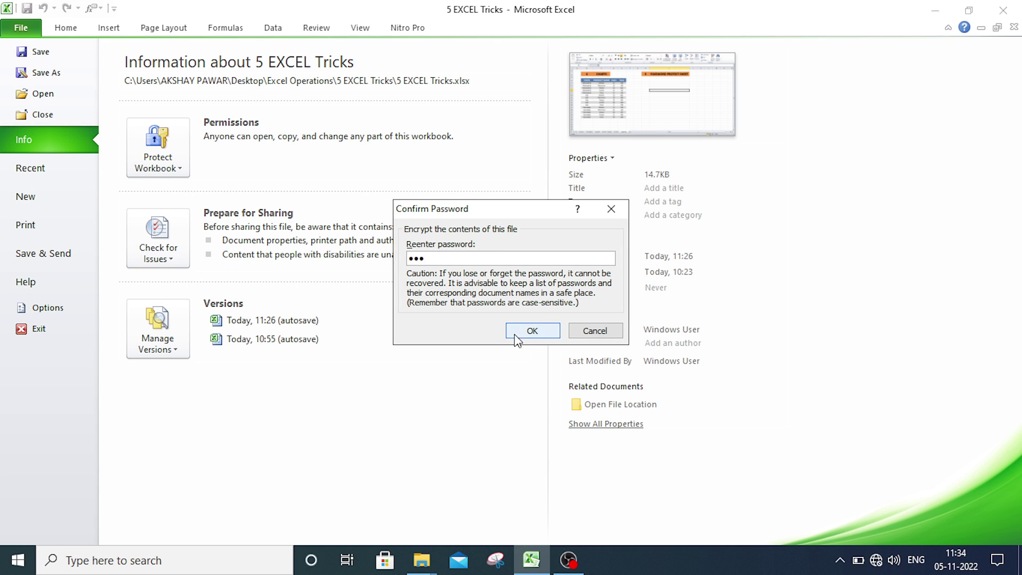
left_click(529, 332)
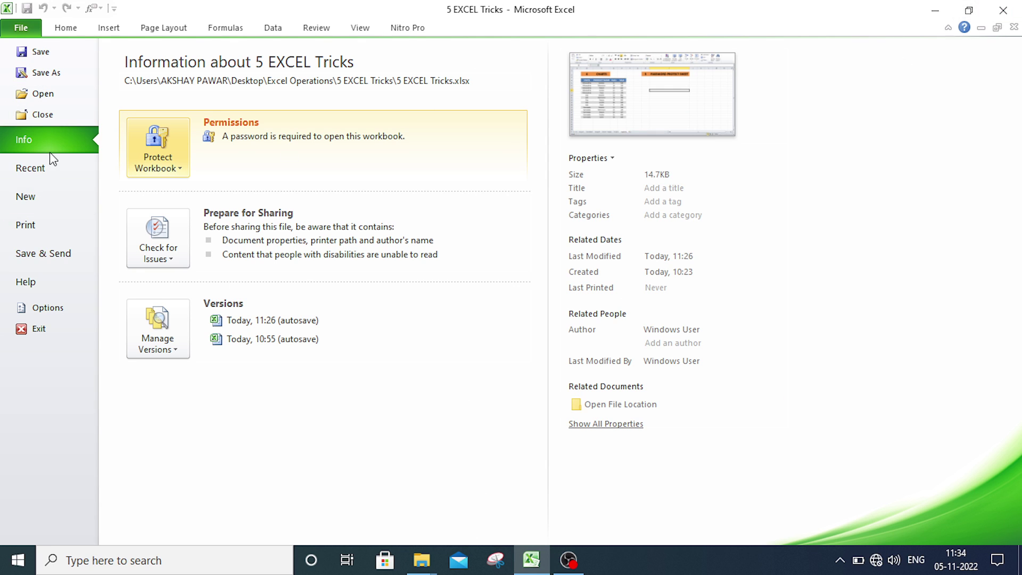
left_click(1003, 9)
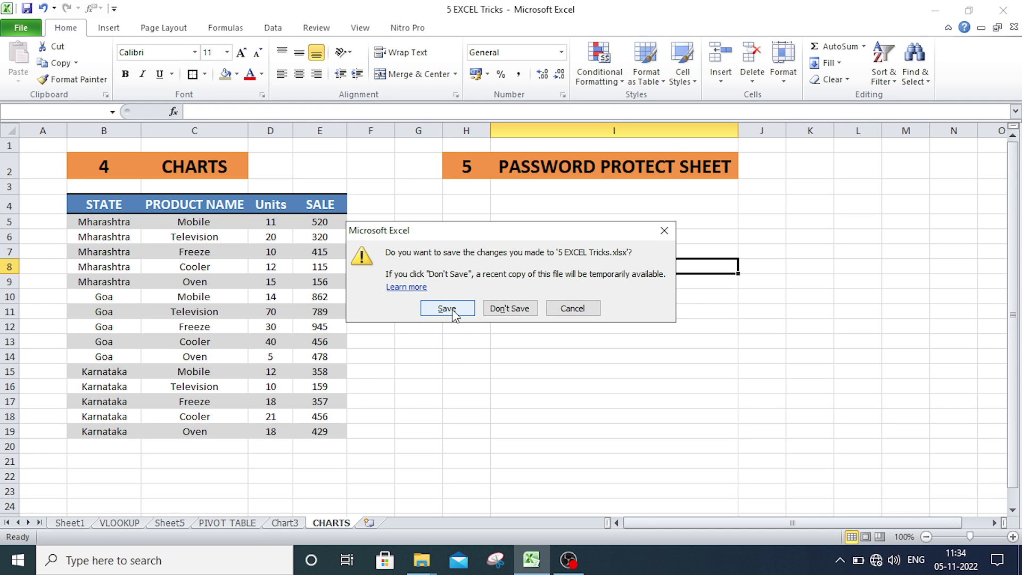
- Save the changes and reopen the workbook from Excel Operations > 5 EXCEL Tricks
left_click(447, 309)
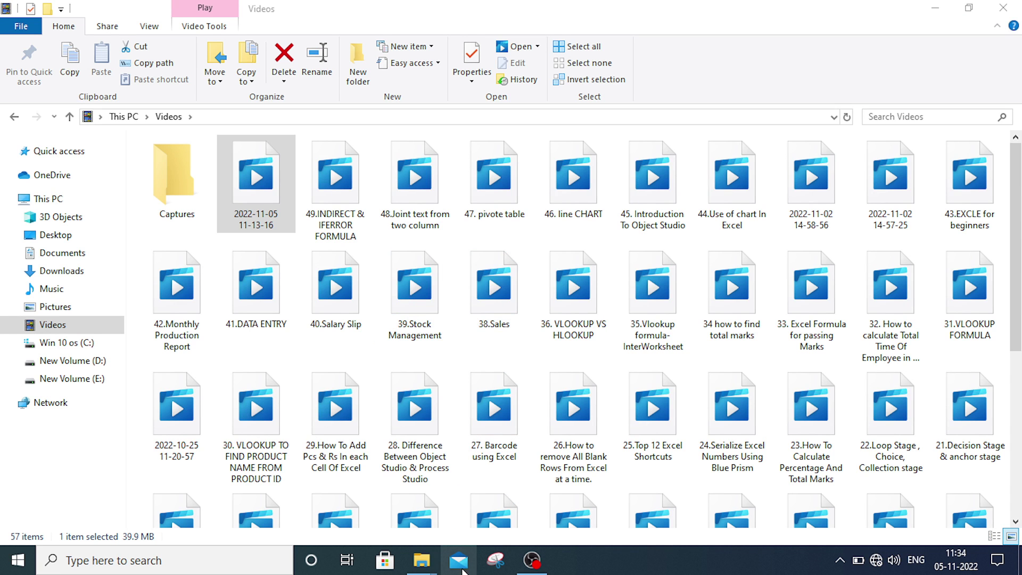
mouse_move(426, 567)
left_click(358, 494)
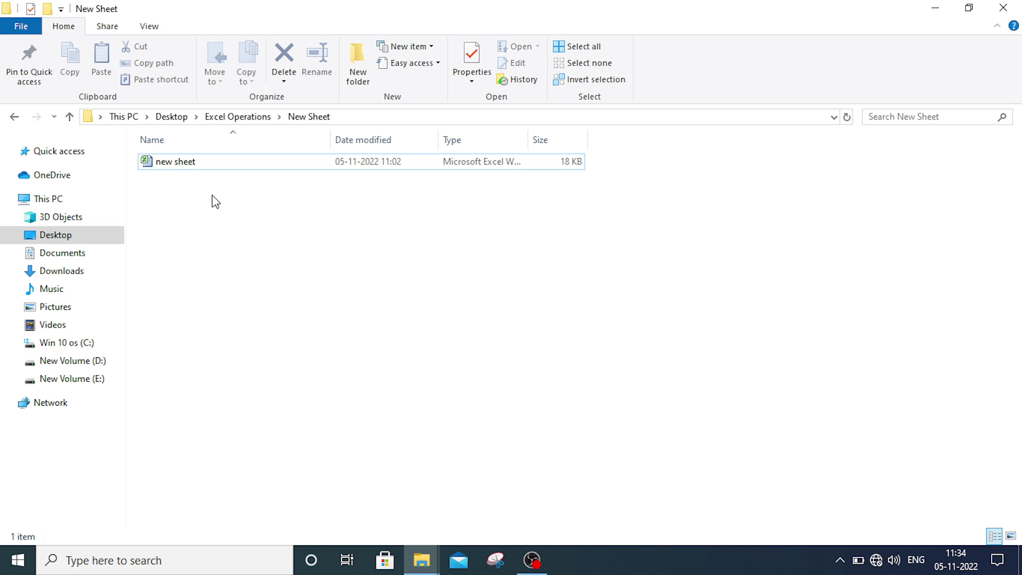
left_click(253, 122)
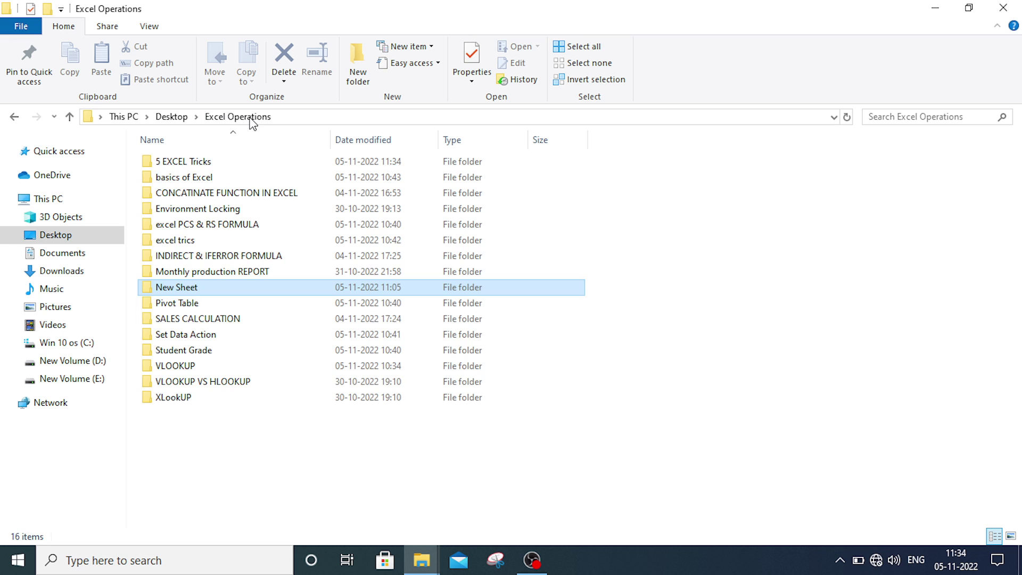
left_click(194, 161)
double_click(193, 160)
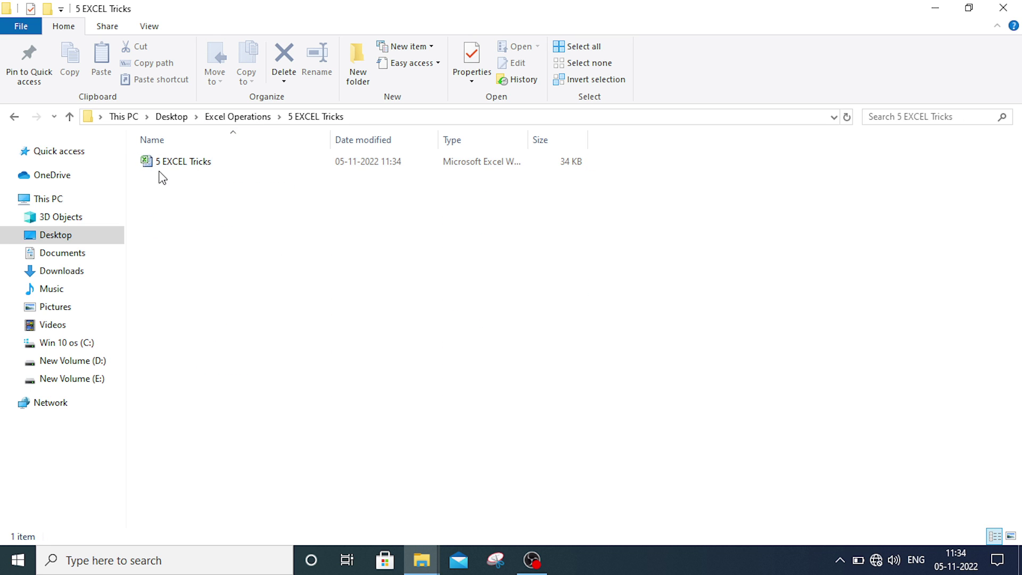
double_click(172, 167)
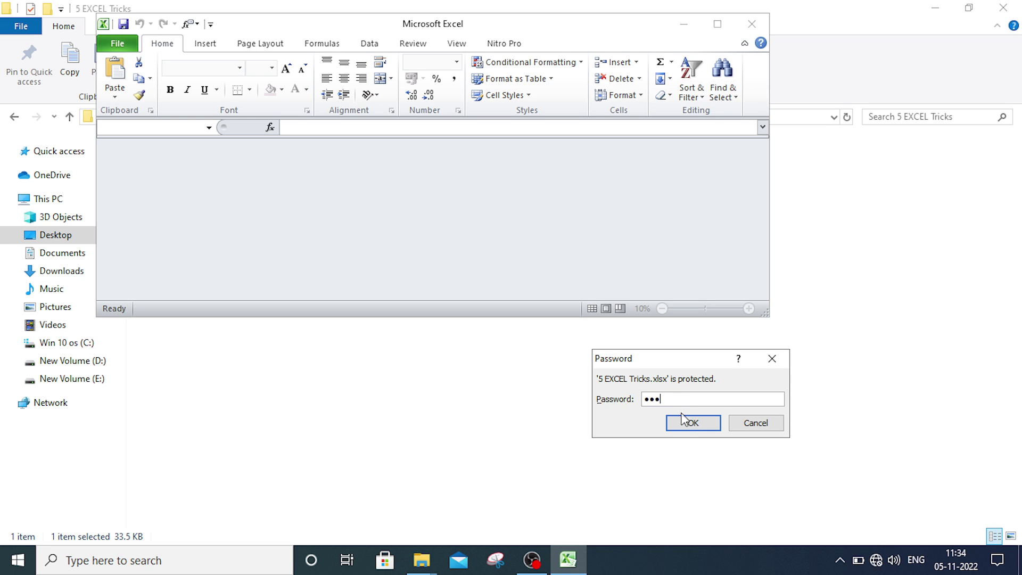
- Open the workbook with its password, maximize it, and inspect cells I11, I15 and I9
left_click(685, 422)
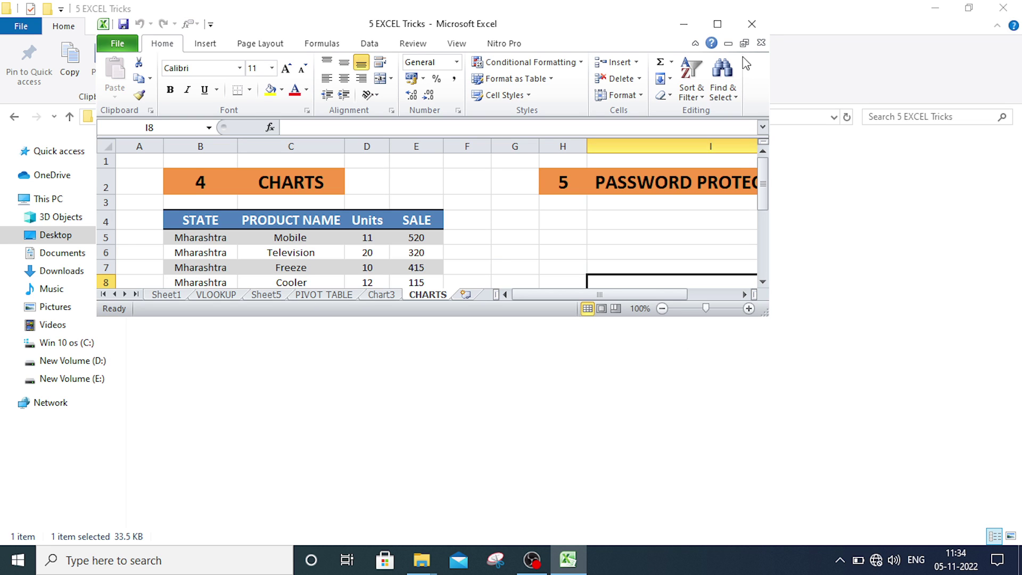
left_click(717, 23)
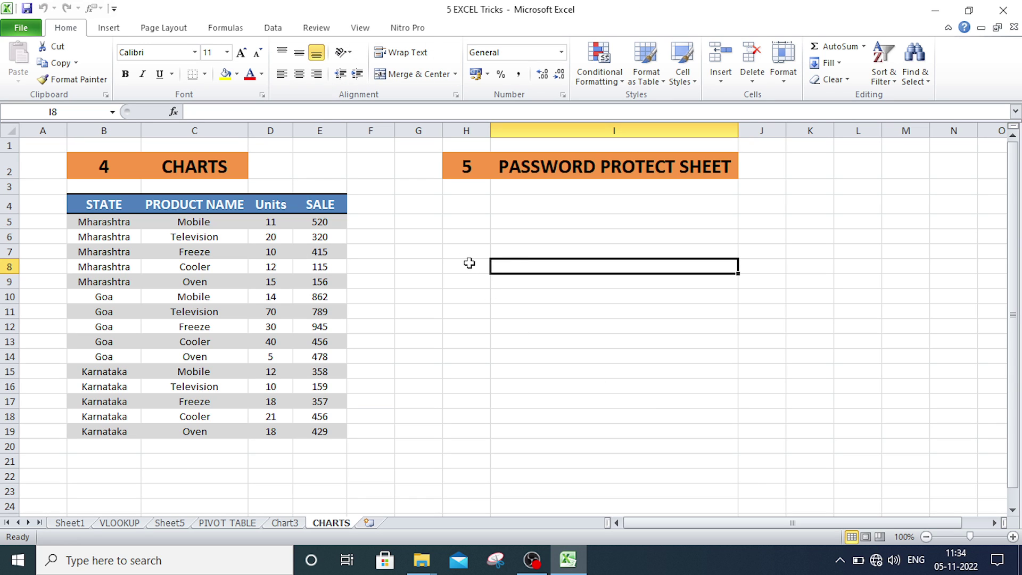
left_click(623, 316)
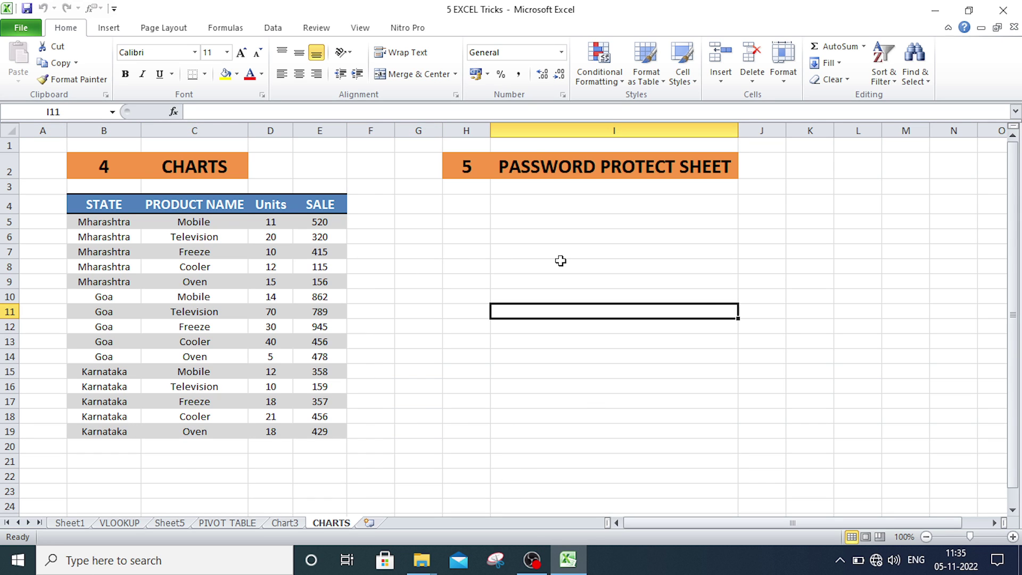
left_click(563, 375)
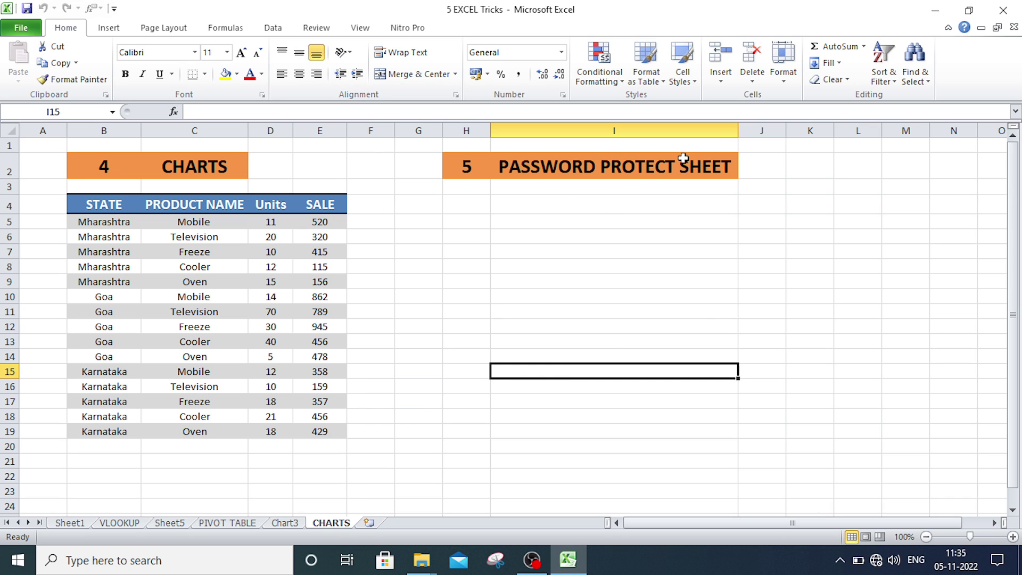
left_click(643, 277)
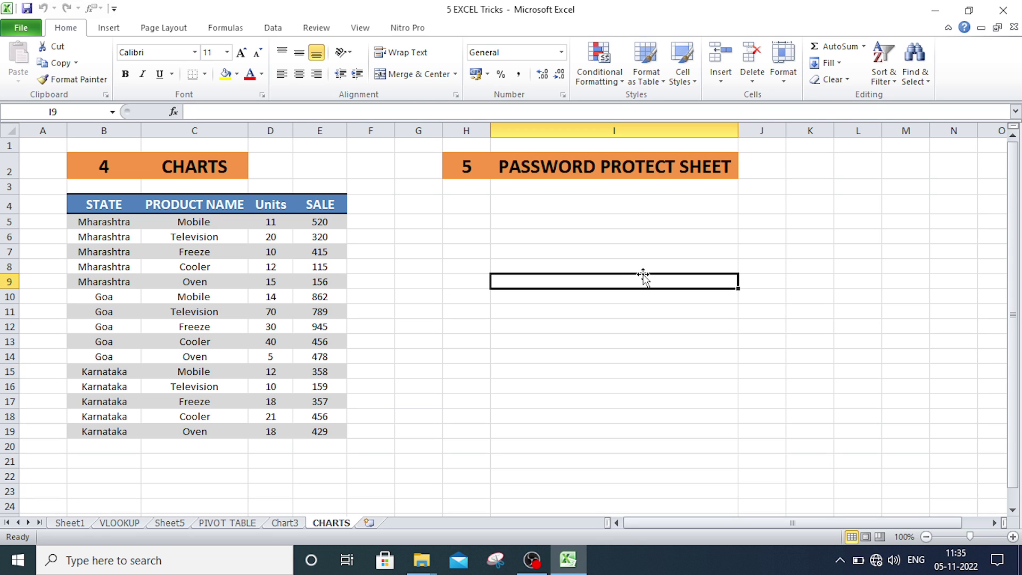
- Protect the CHARTS sheet with a confirmed password from the Review tab, then select I14
left_click(316, 27)
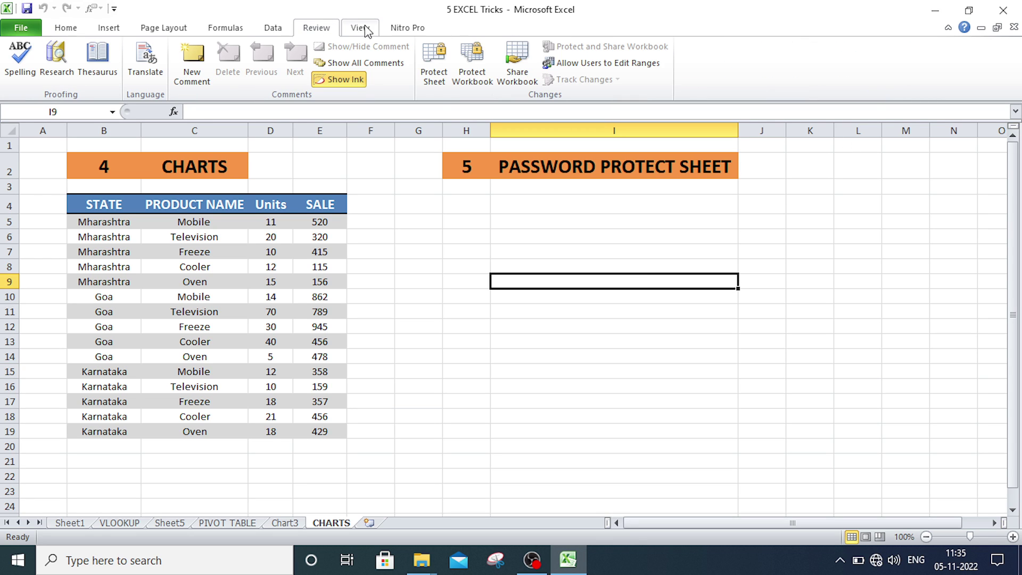
left_click(436, 59)
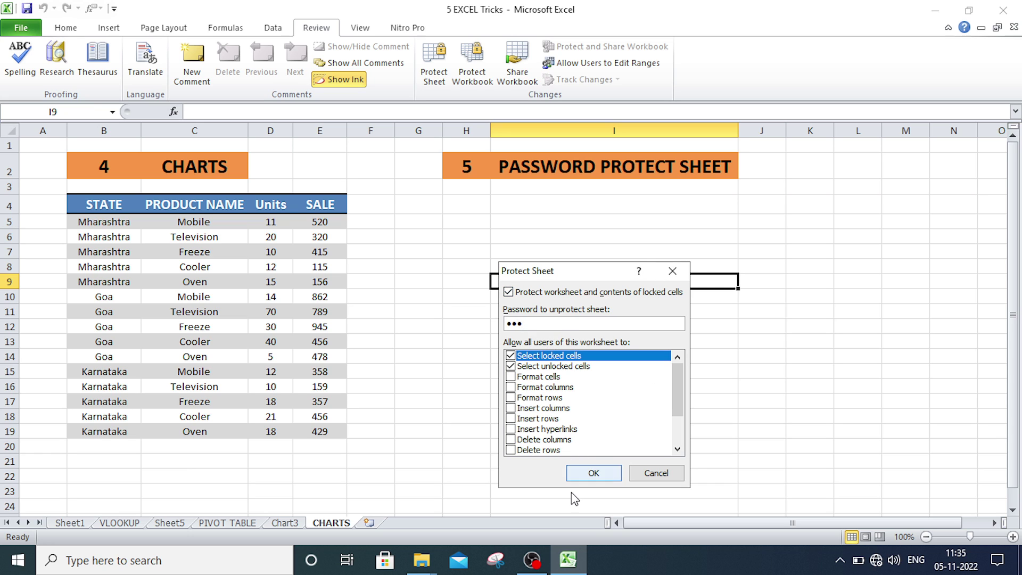
left_click(591, 474)
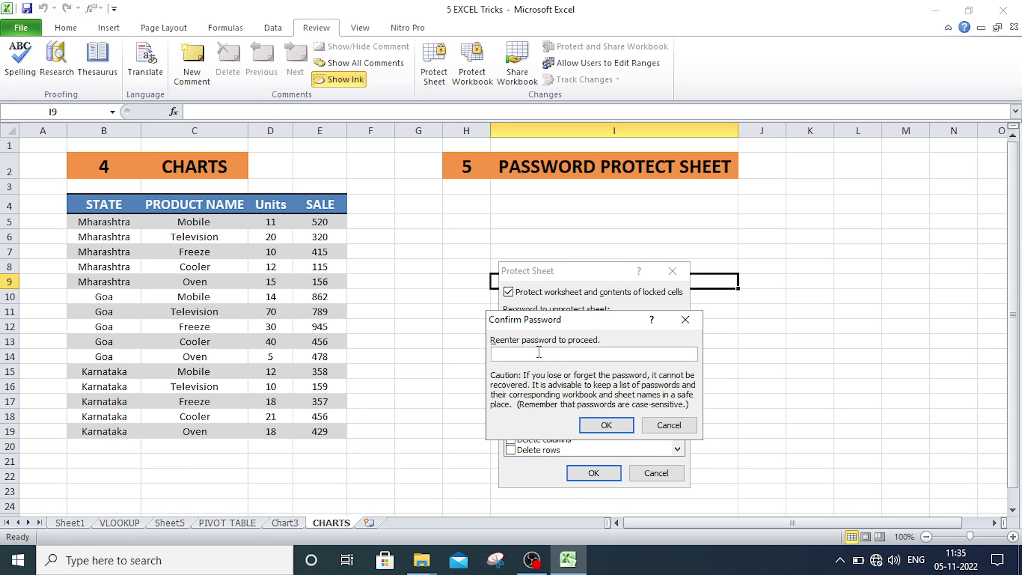
type("123")
left_click(618, 431)
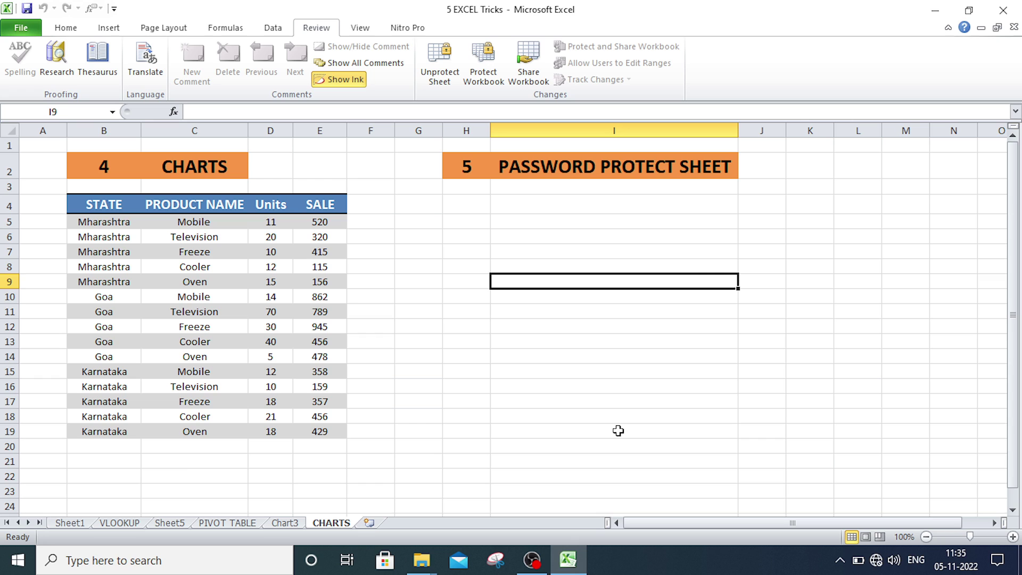
left_click(621, 358)
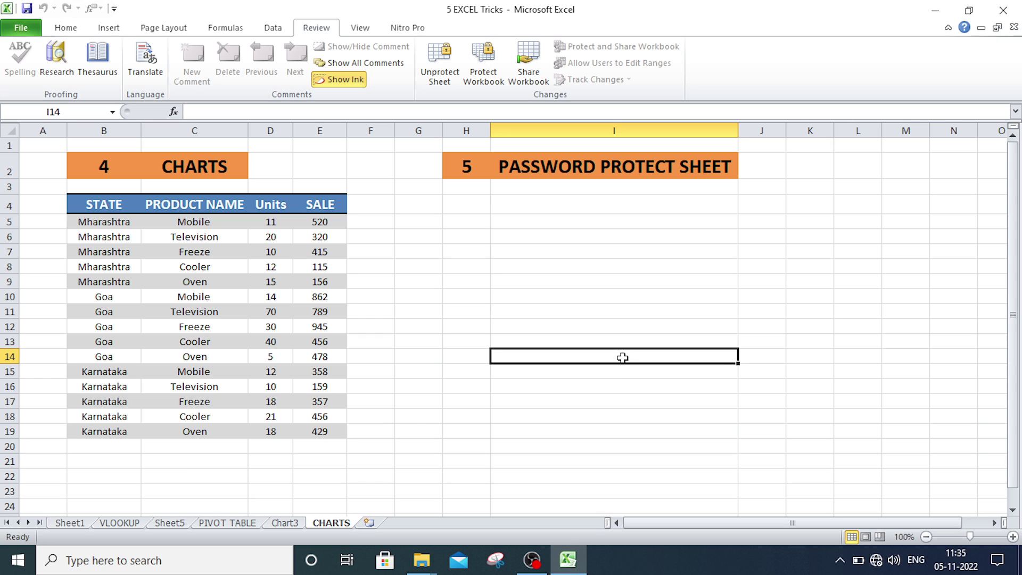
- Confirm the protected CHARTS sheet refuses edits to I14, then start Unprotect Sheet
double_click(622, 358)
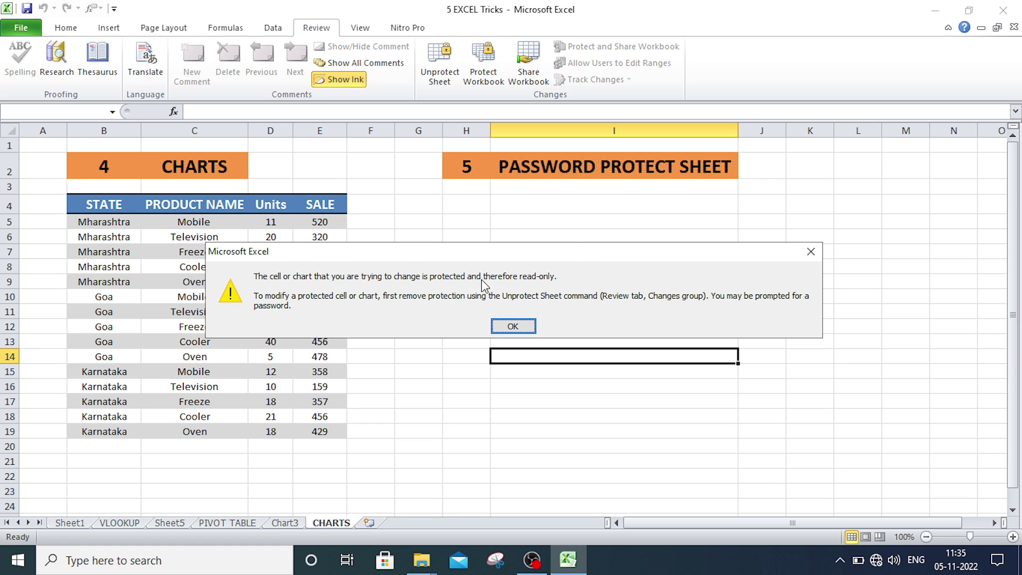
left_click(513, 327)
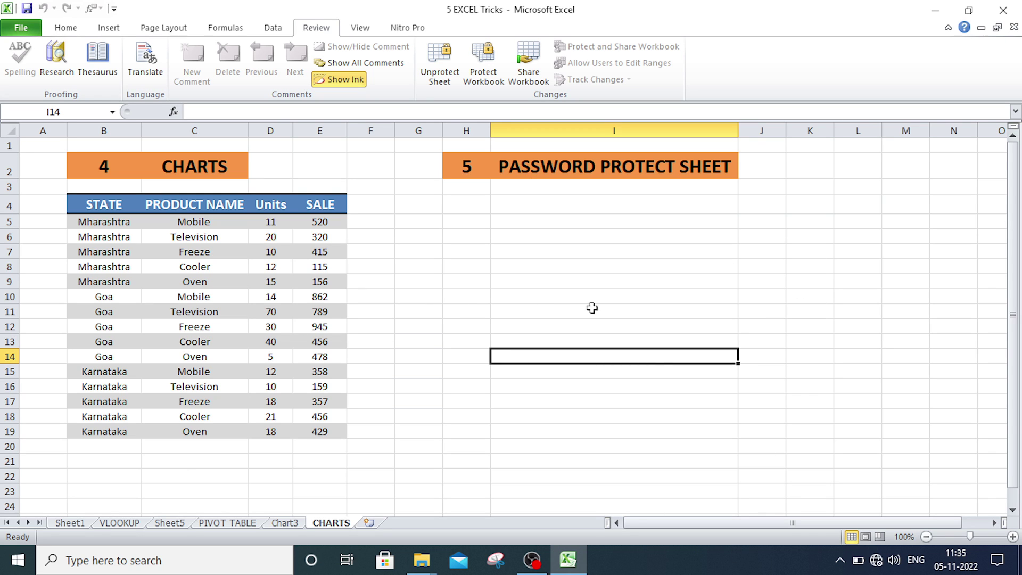
left_click(686, 428)
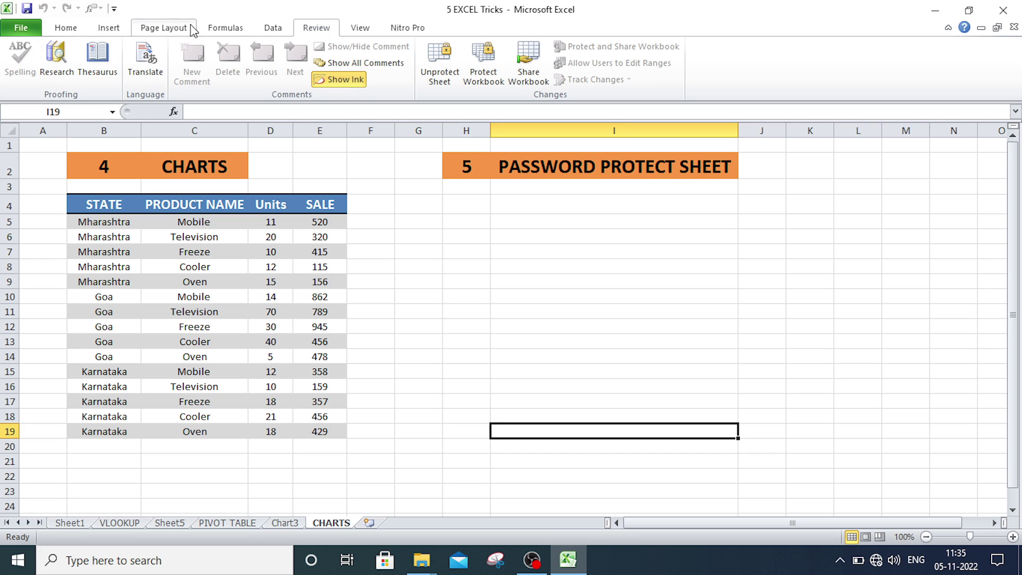
left_click(442, 62)
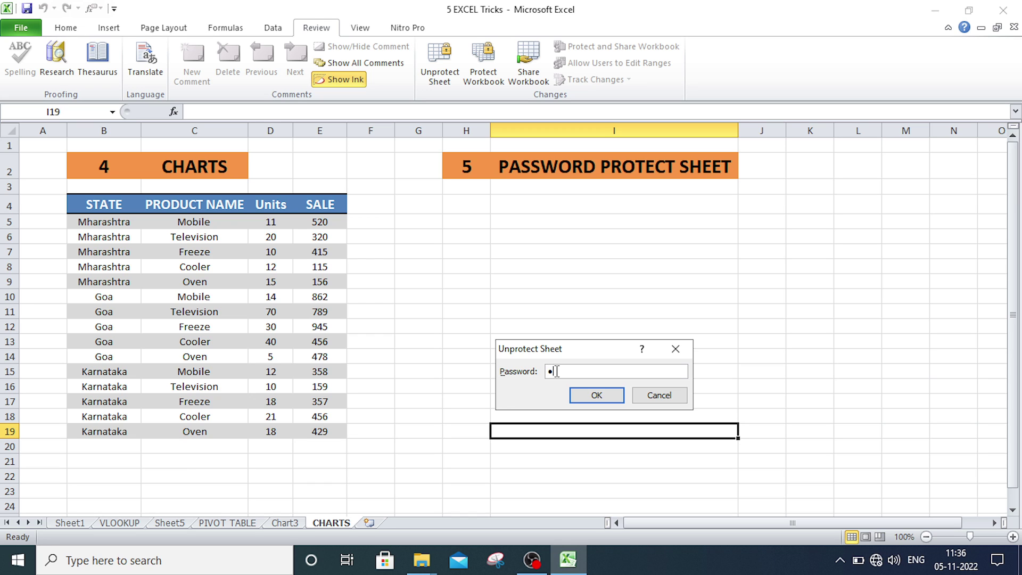
- Unprotect the sheet, enter 12 in I13 and 123 in I14, then select I13:I14
left_click(602, 400)
left_click(552, 341)
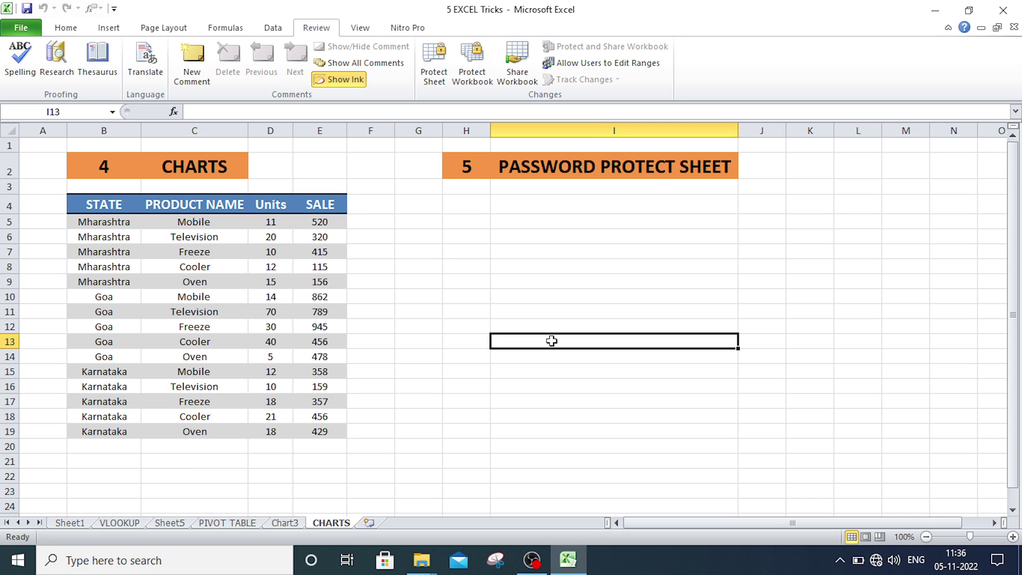
type("12")
key("Return")
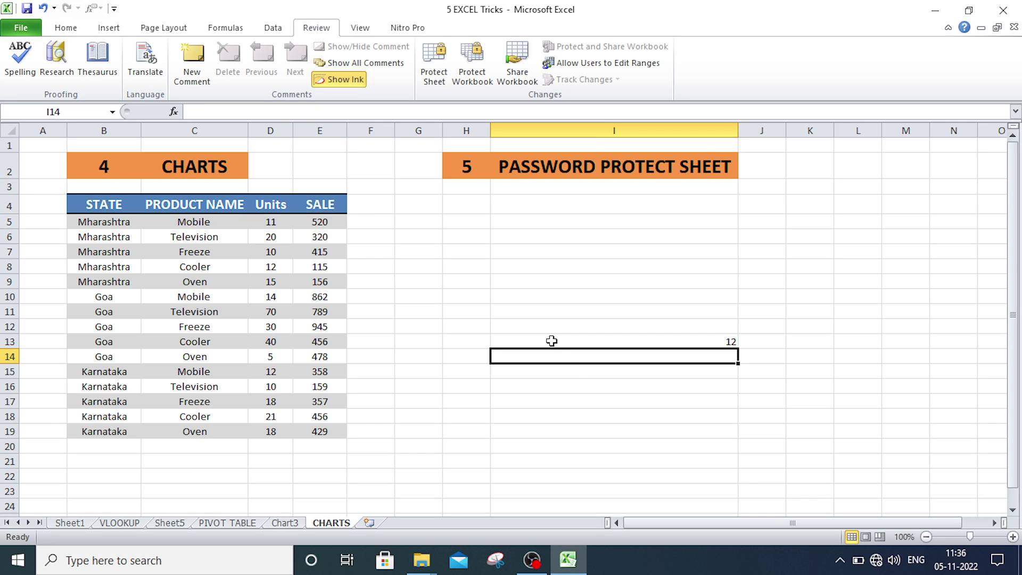
type("123")
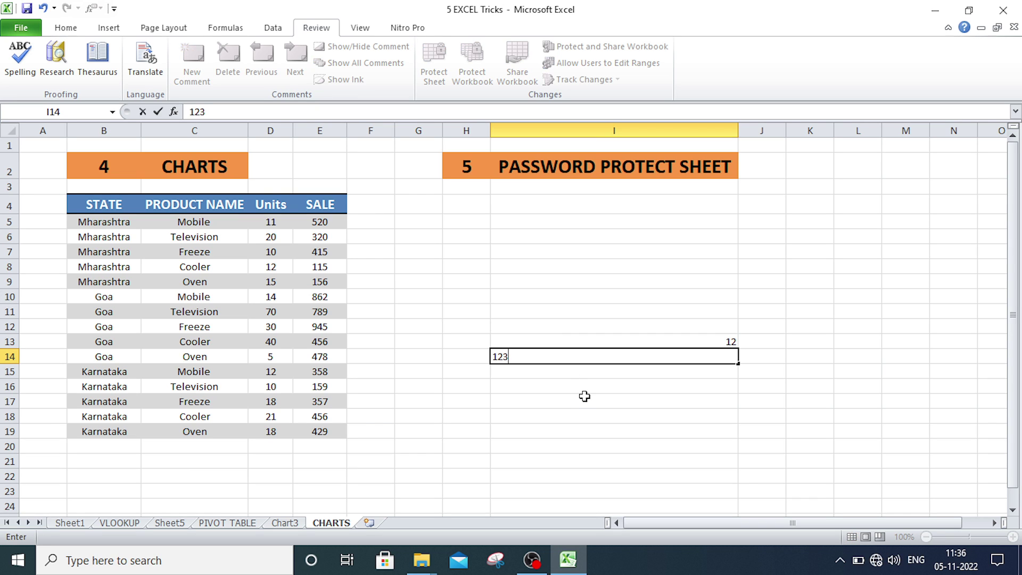
key("Return")
left_click(719, 453)
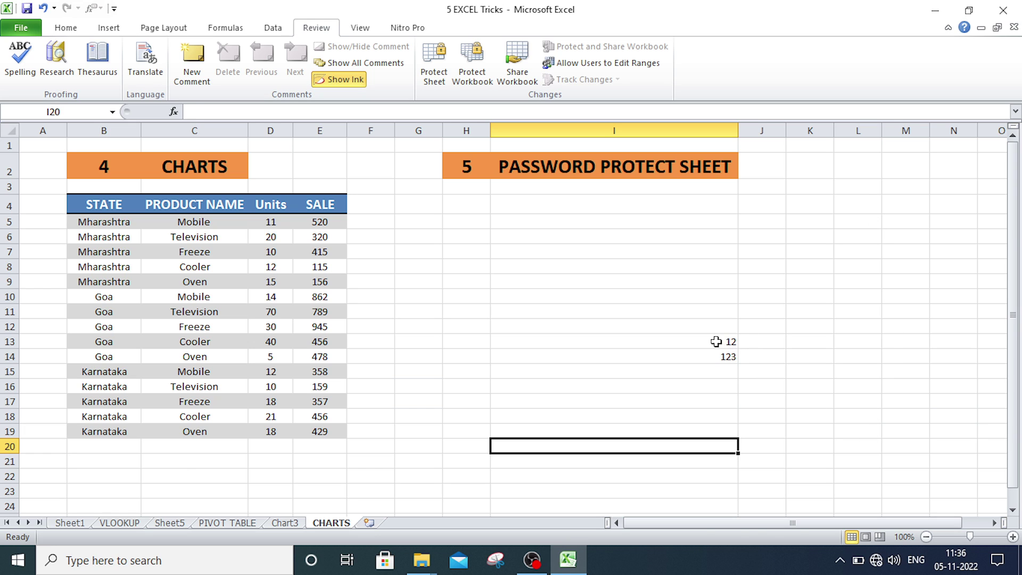
left_click_drag(717, 342, 716, 354)
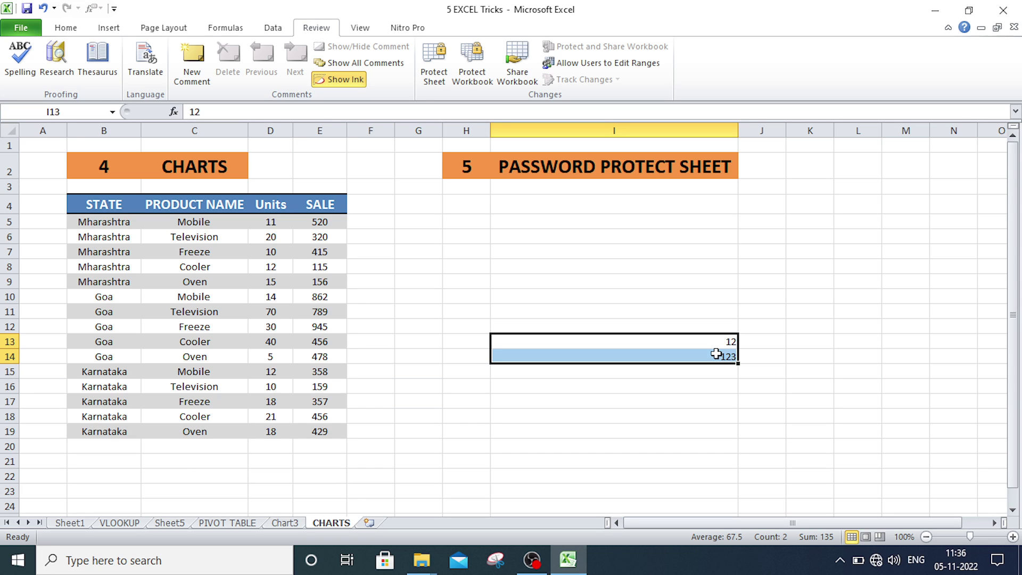
- Fill the input cells I13:I14 with yellow and reselect them
left_click(78, 32)
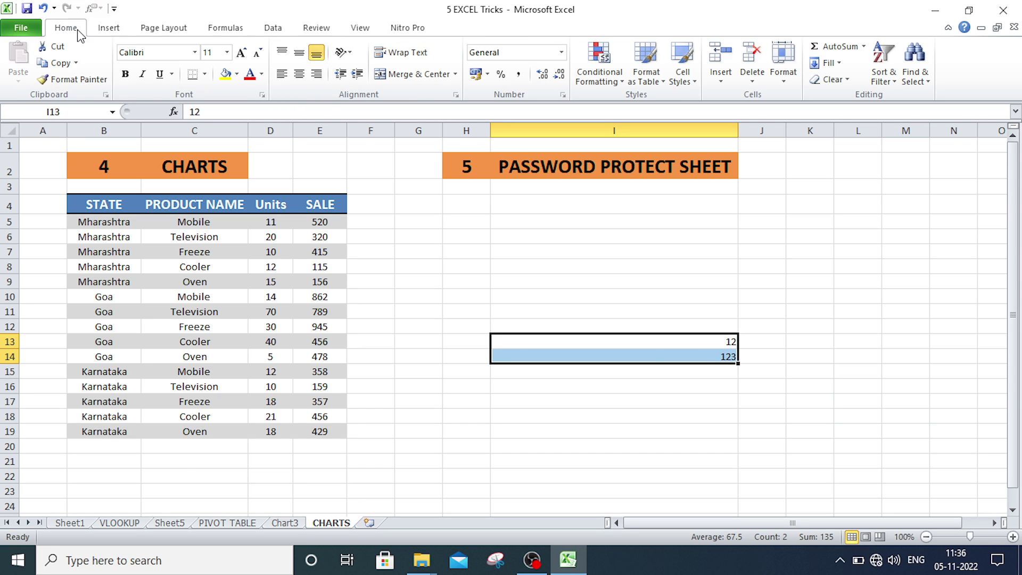
left_click(226, 74)
left_click(761, 349)
left_click_drag(595, 347, 599, 360)
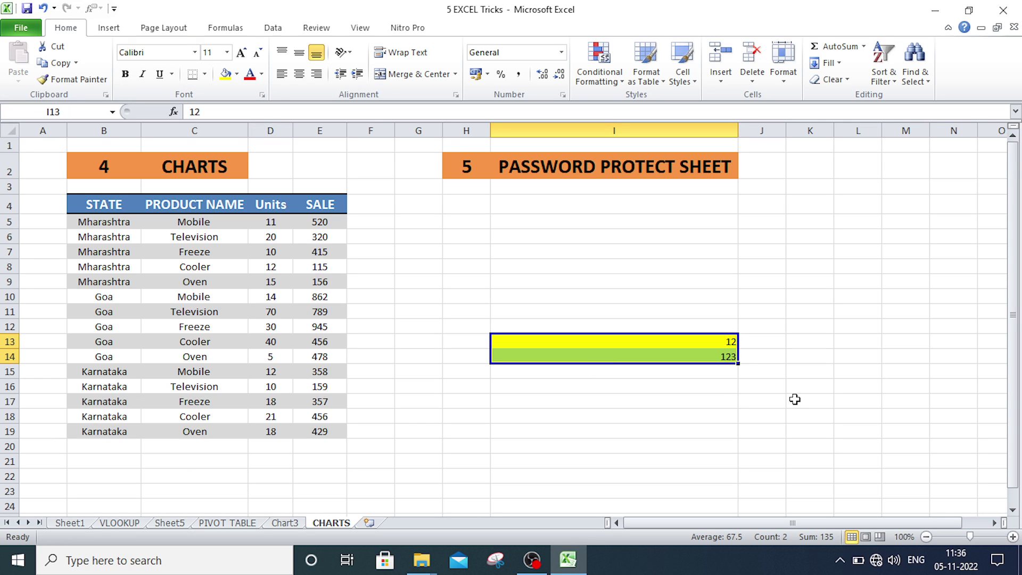
left_click(844, 375)
left_click_drag(678, 344, 678, 356)
left_click(565, 281)
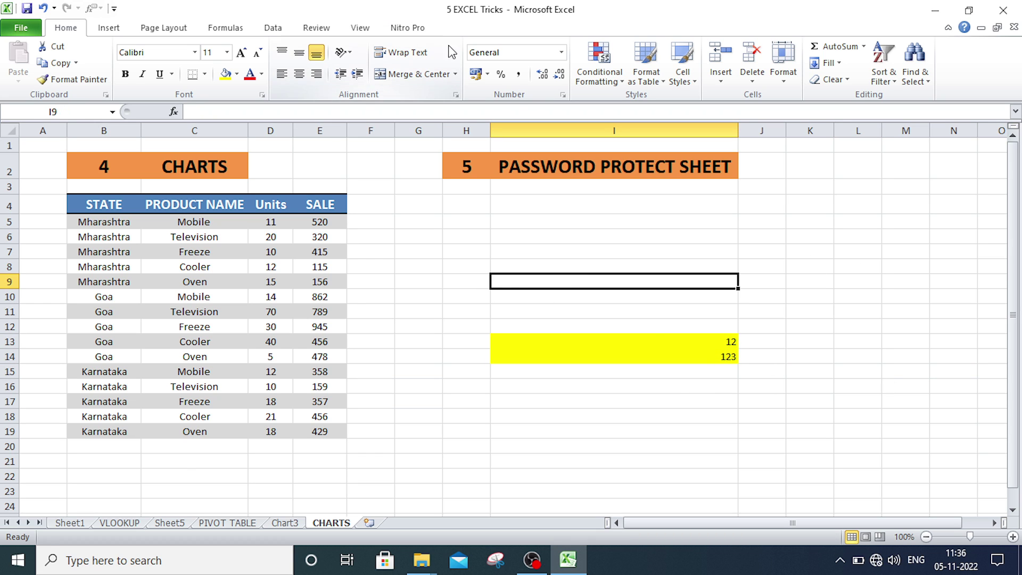
left_click(789, 343)
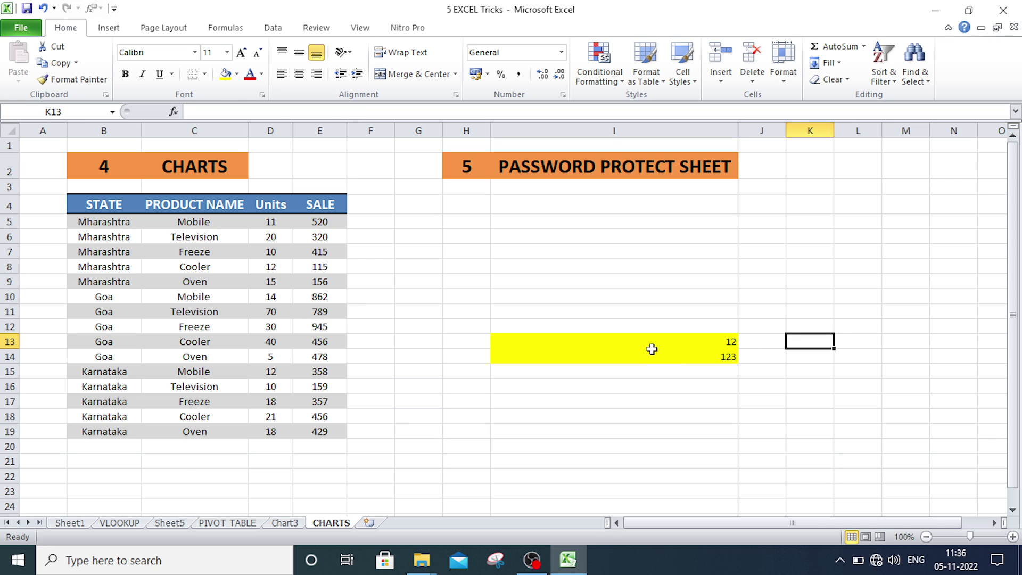
left_click_drag(646, 348, 646, 358)
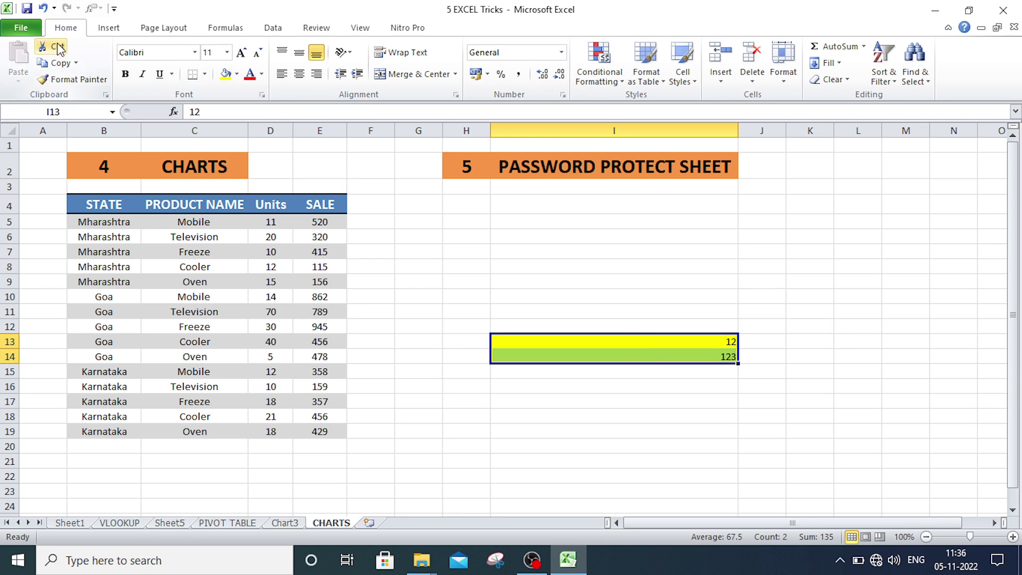
- Uncheck Locked on the Format Cells Protection tab for I13:I14
left_click(261, 95)
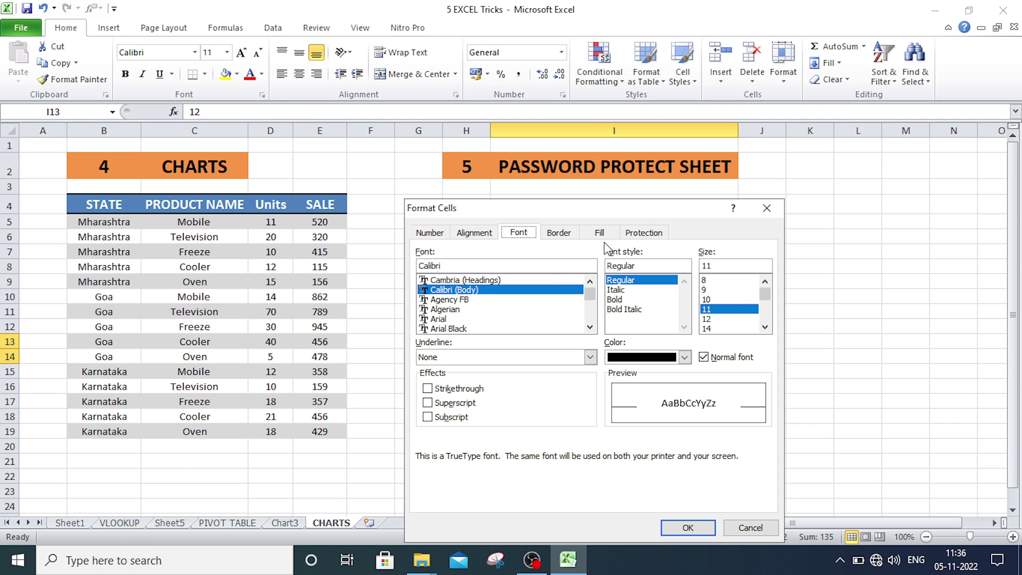
left_click_drag(500, 207, 288, 130)
left_click(429, 157)
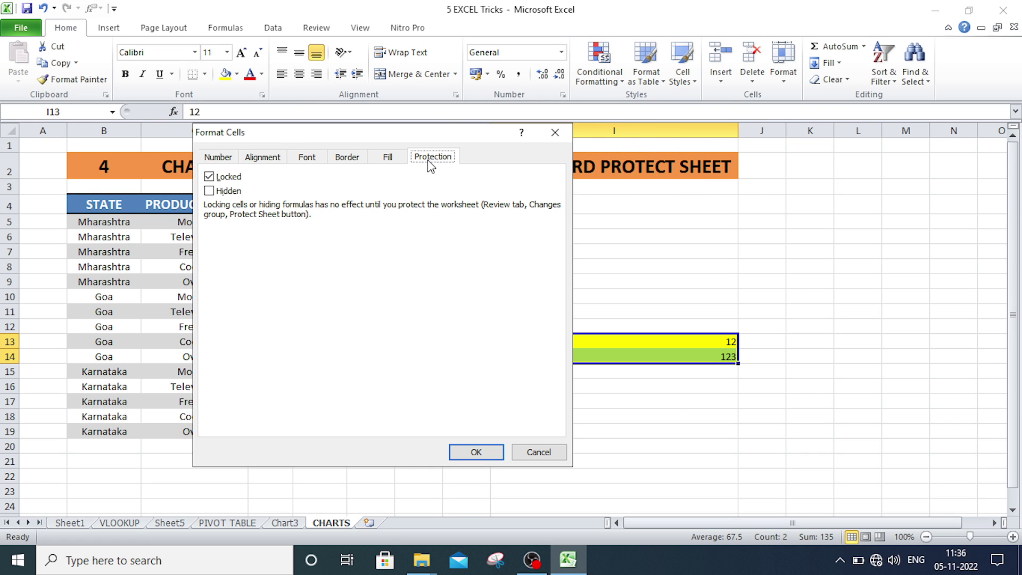
left_click(208, 177)
left_click(474, 450)
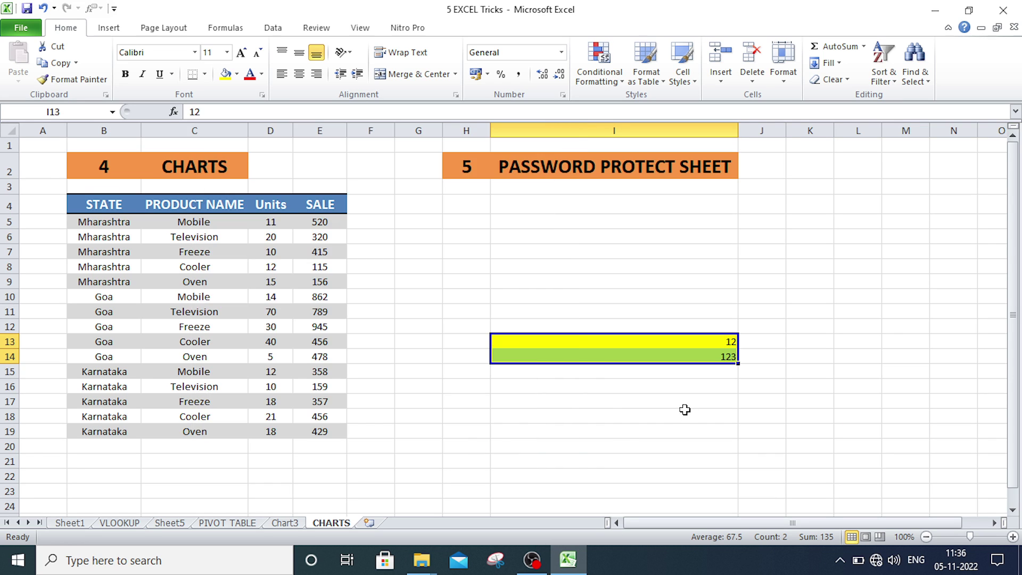
left_click(685, 411)
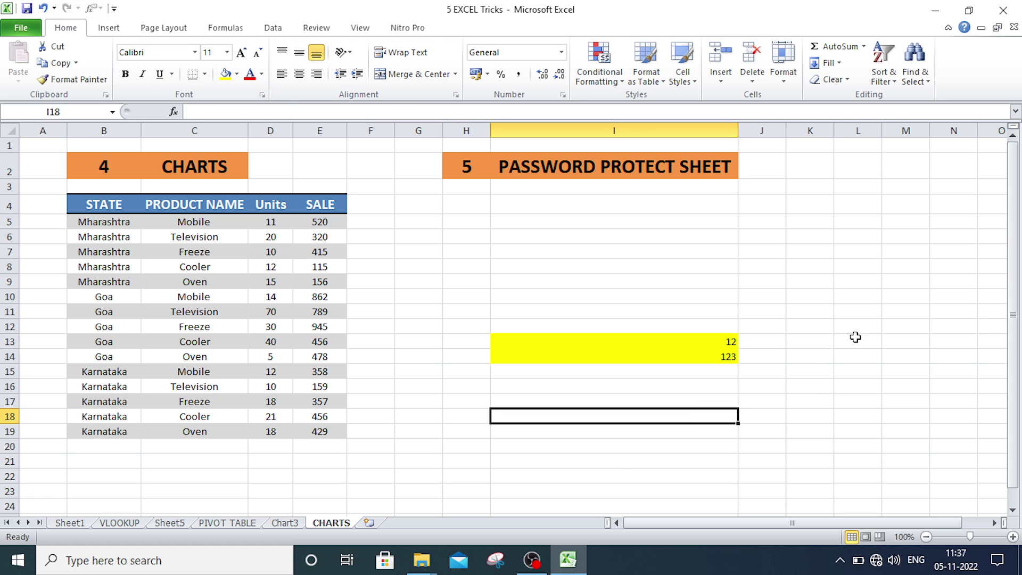
- Protect the CHARTS sheet with a password, re-entering it to confirm
left_click(315, 28)
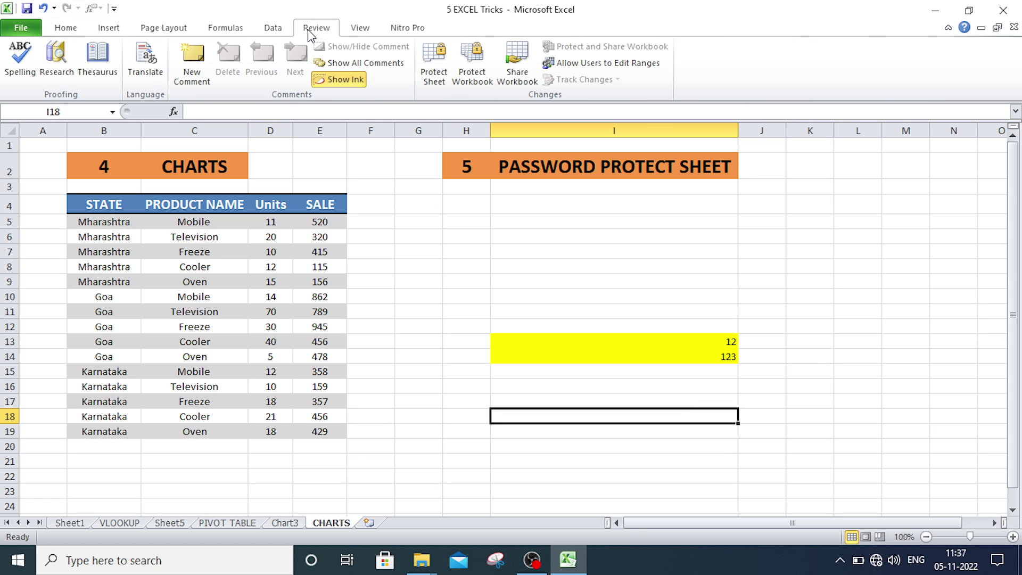
left_click(436, 60)
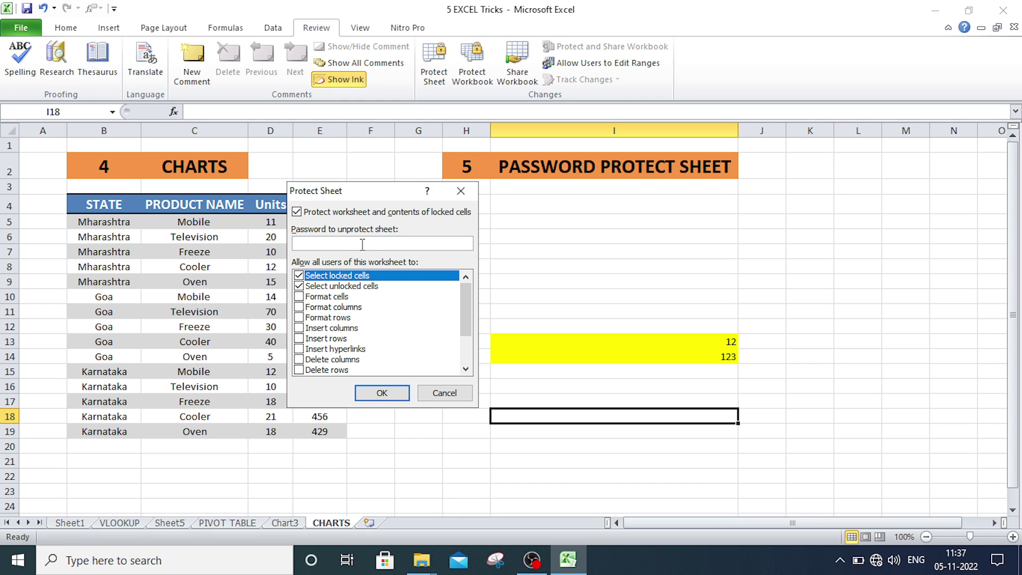
left_click(399, 394)
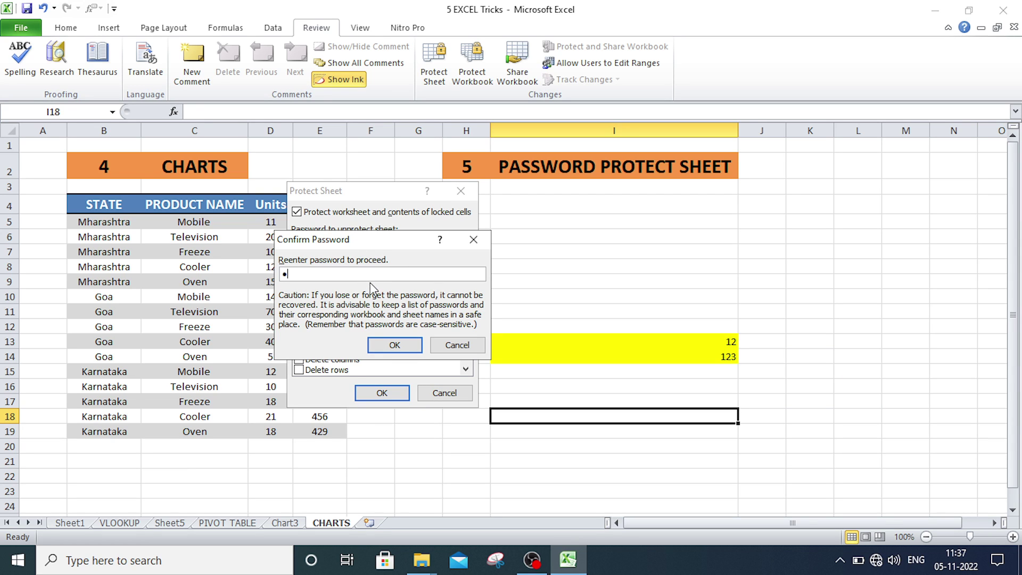
type("123")
left_click(394, 344)
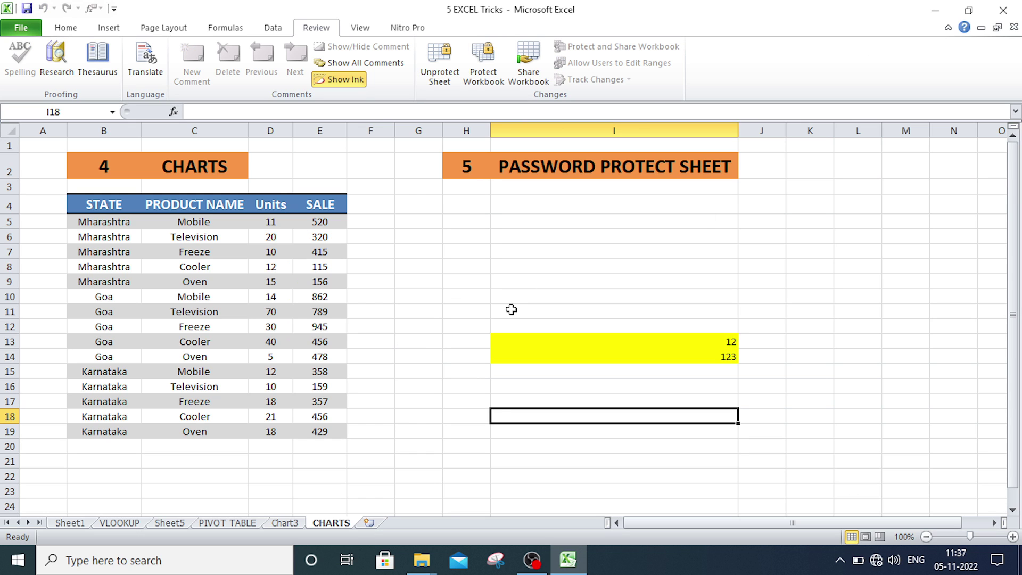
left_click(482, 244)
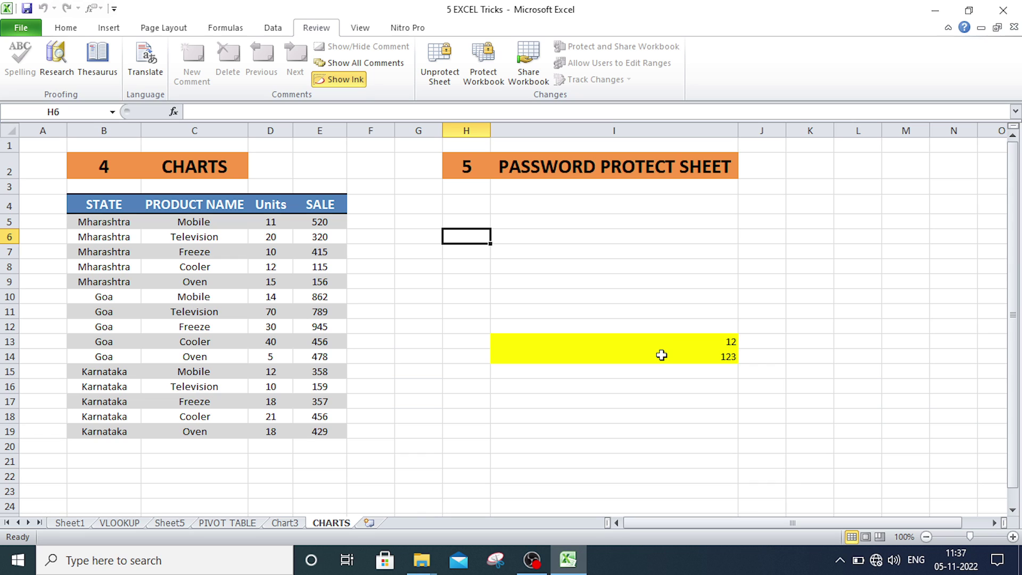
- Confirm locked cell I6 refuses editing and dismiss the read-only warning
left_click(539, 233)
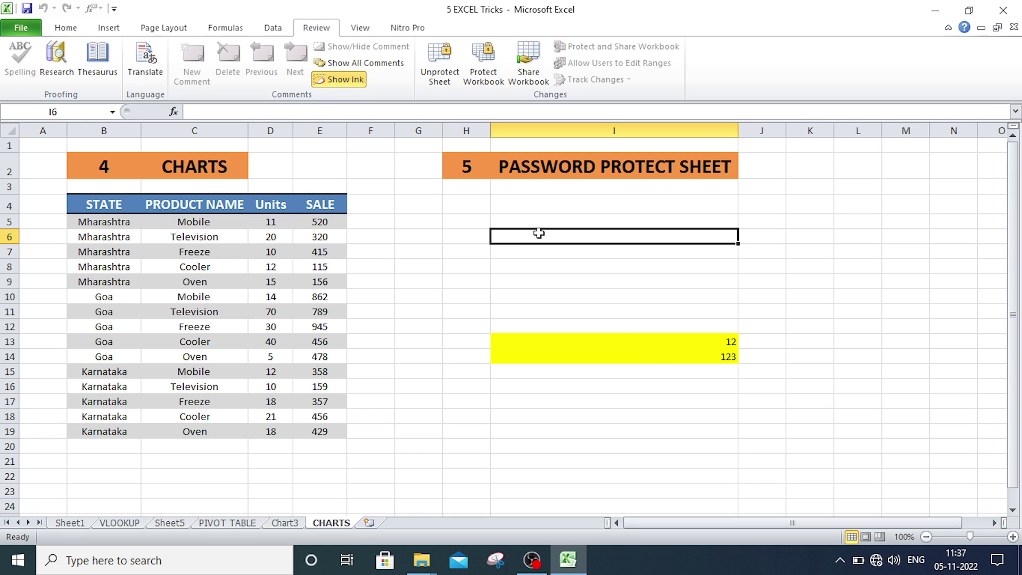
double_click(539, 233)
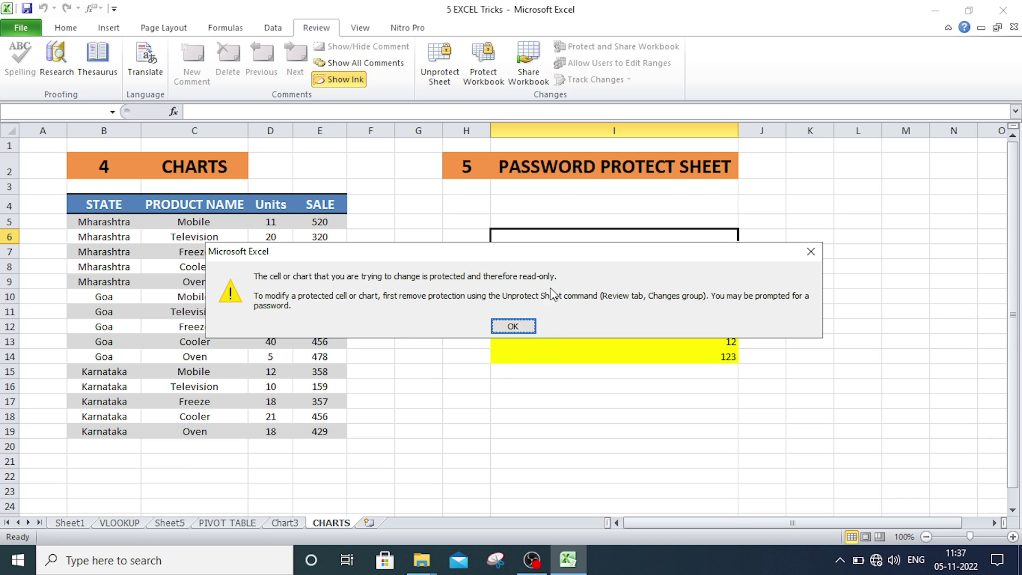
left_click(530, 330)
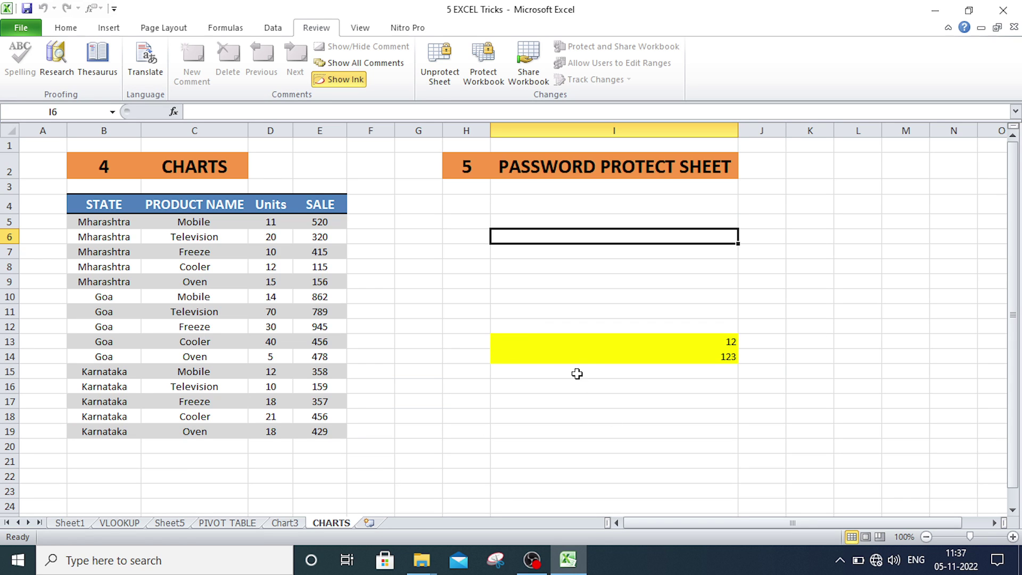
- Enter DGD in yellow cell I13 and C in I14
left_click(576, 345)
left_click(578, 356)
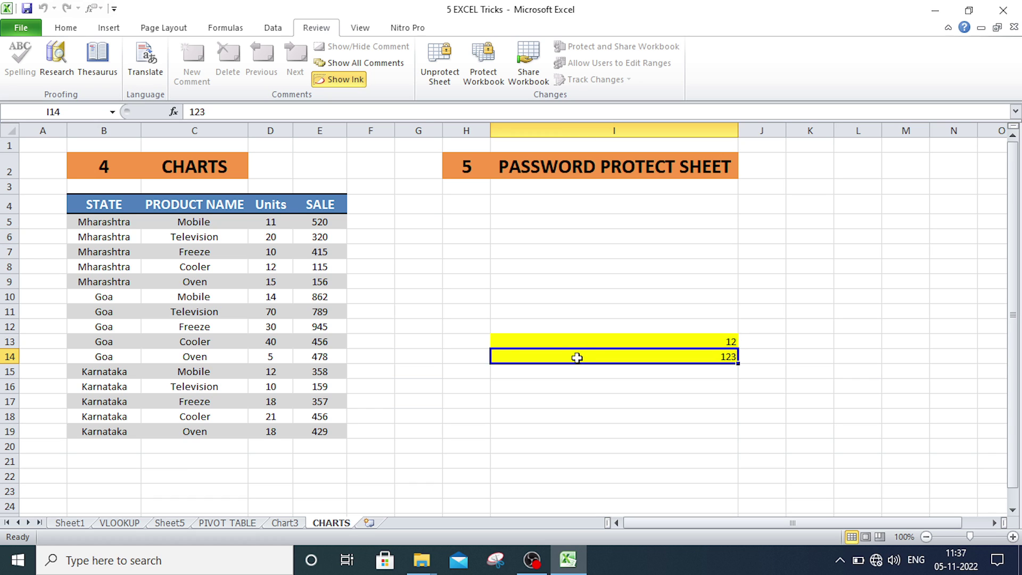
left_click(576, 342)
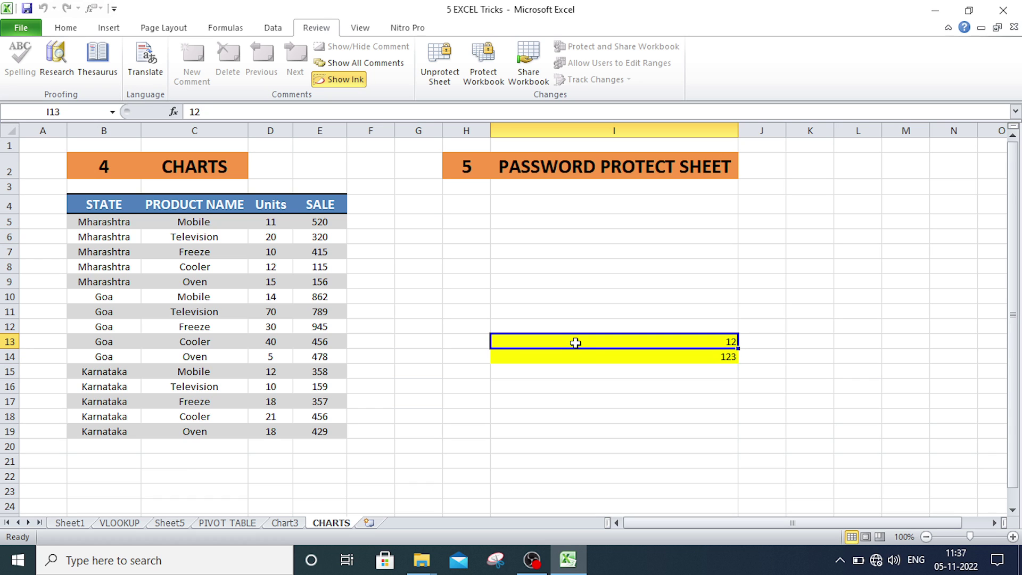
type("DGD")
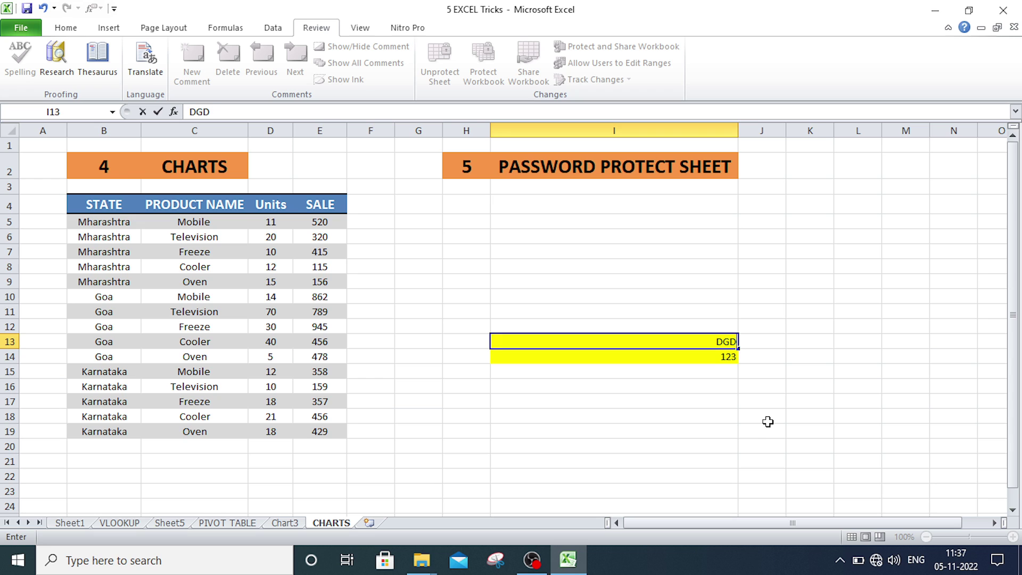
key("Return")
type("C")
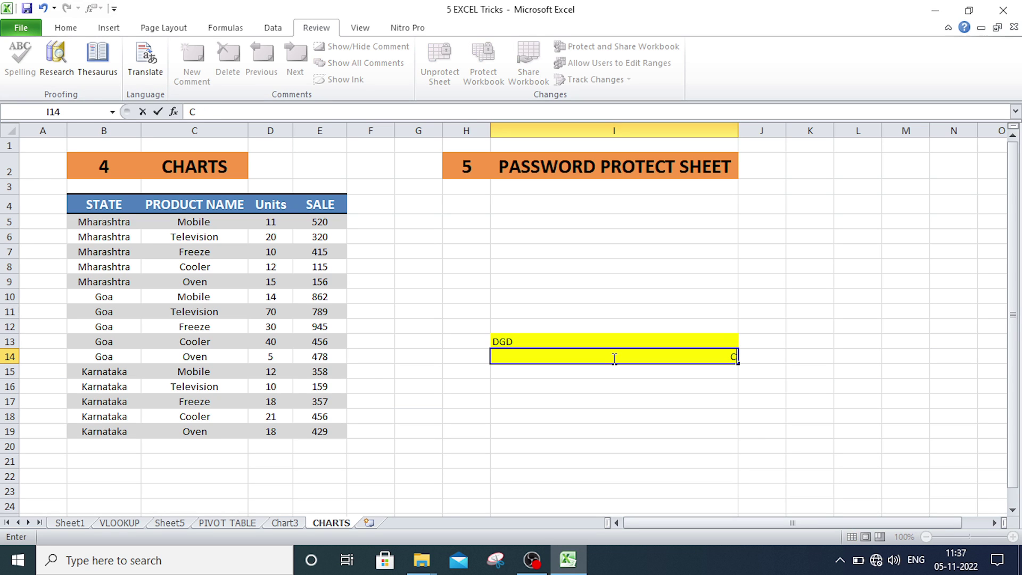
key("Return")
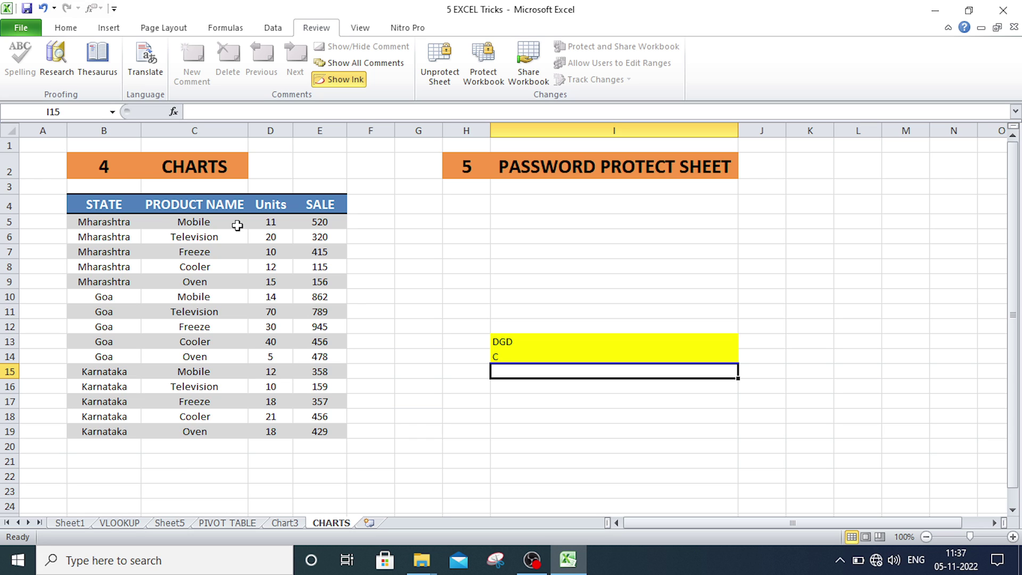
left_click(472, 206)
left_click(886, 234)
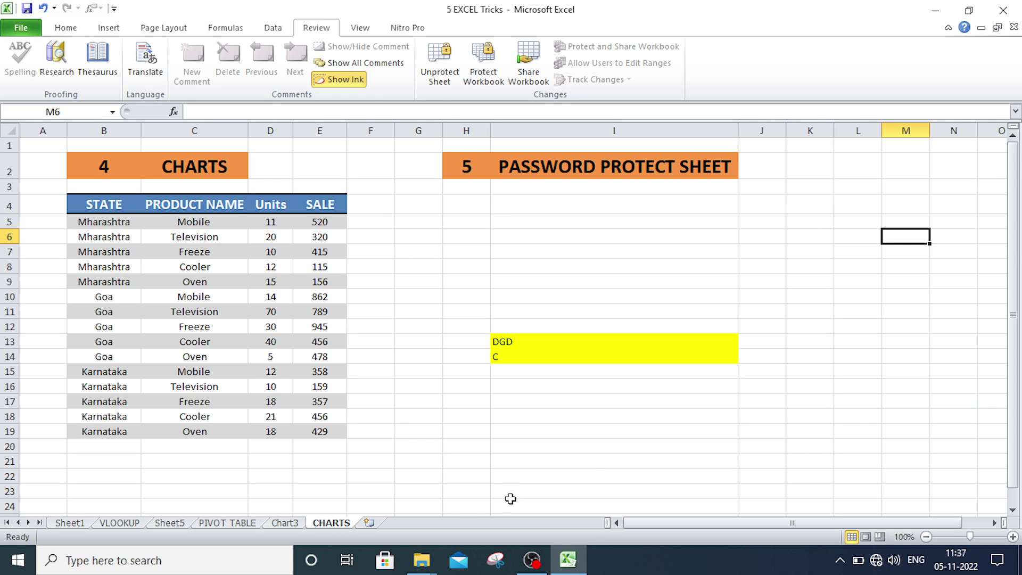
- Go to Sheet1, the index of top 5 Excel interview topics
left_click(75, 523)
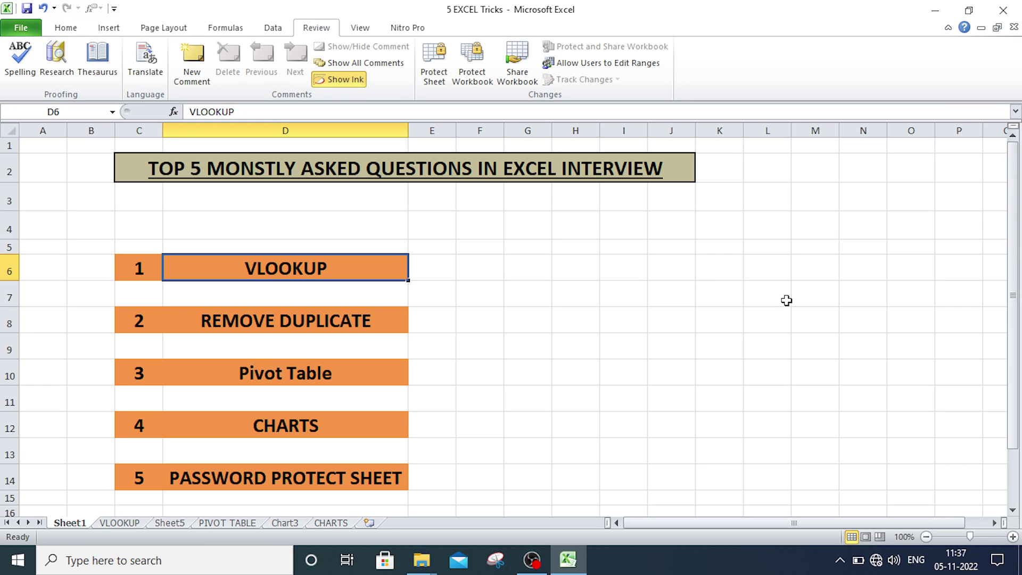
left_click(727, 296)
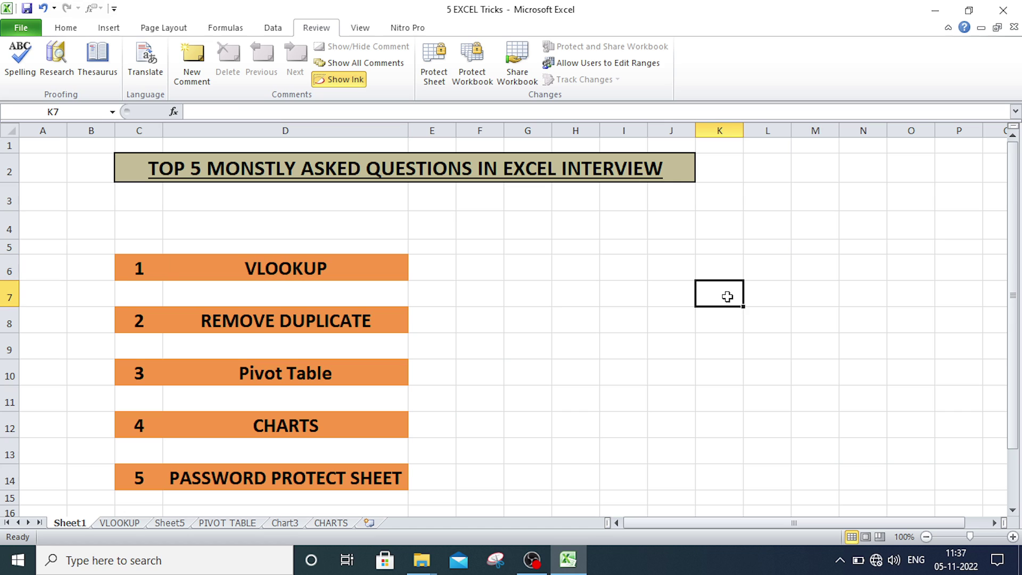
left_click(829, 316)
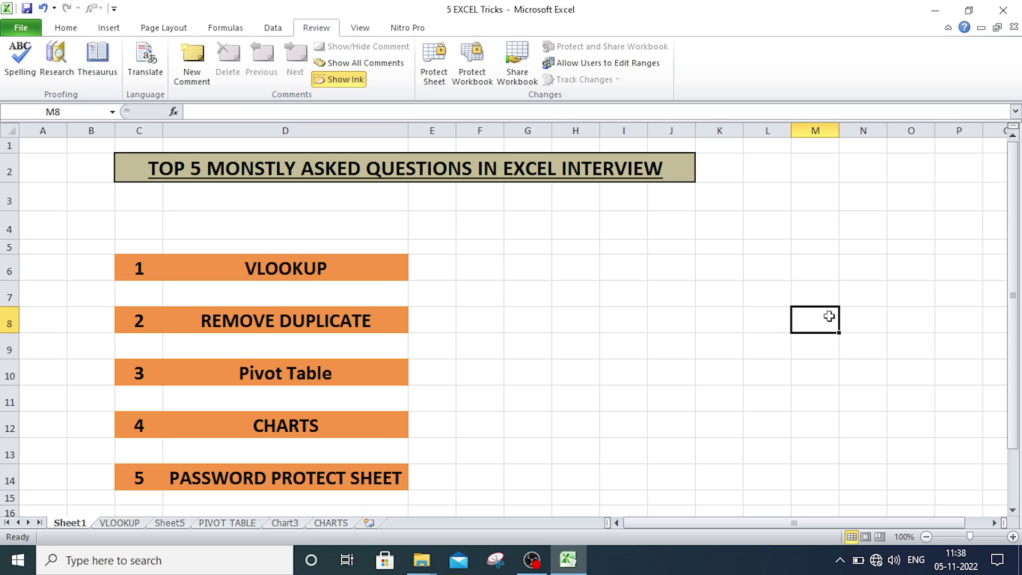